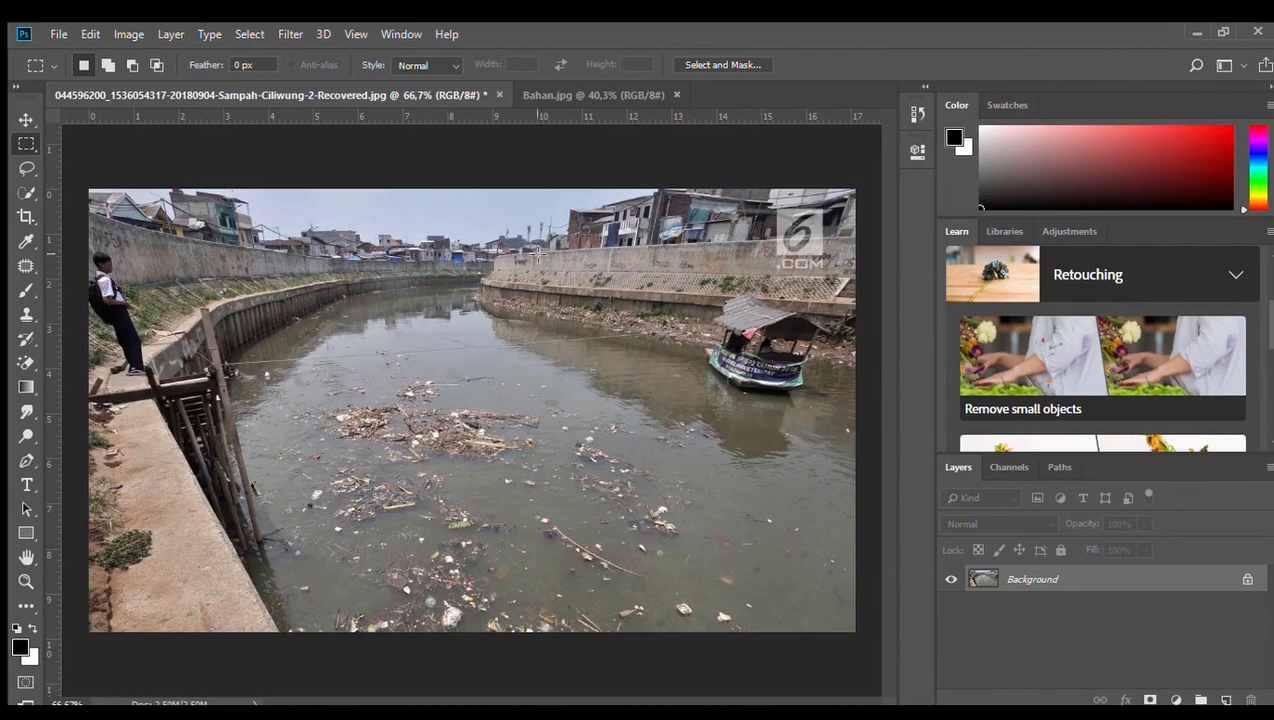
# Switch to the Bahan.jpg portrait and duplicate its Background layer.
pyautogui.click(598, 94)
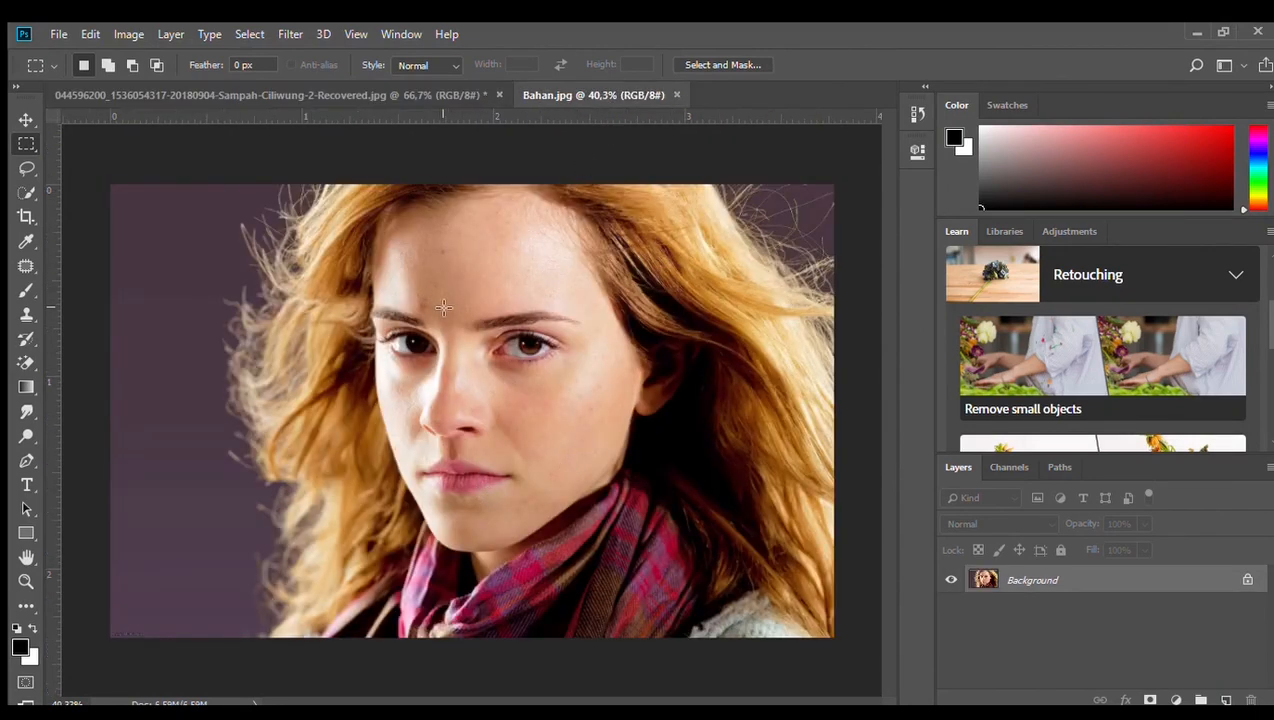
pyautogui.scroll(3, 433, 308)
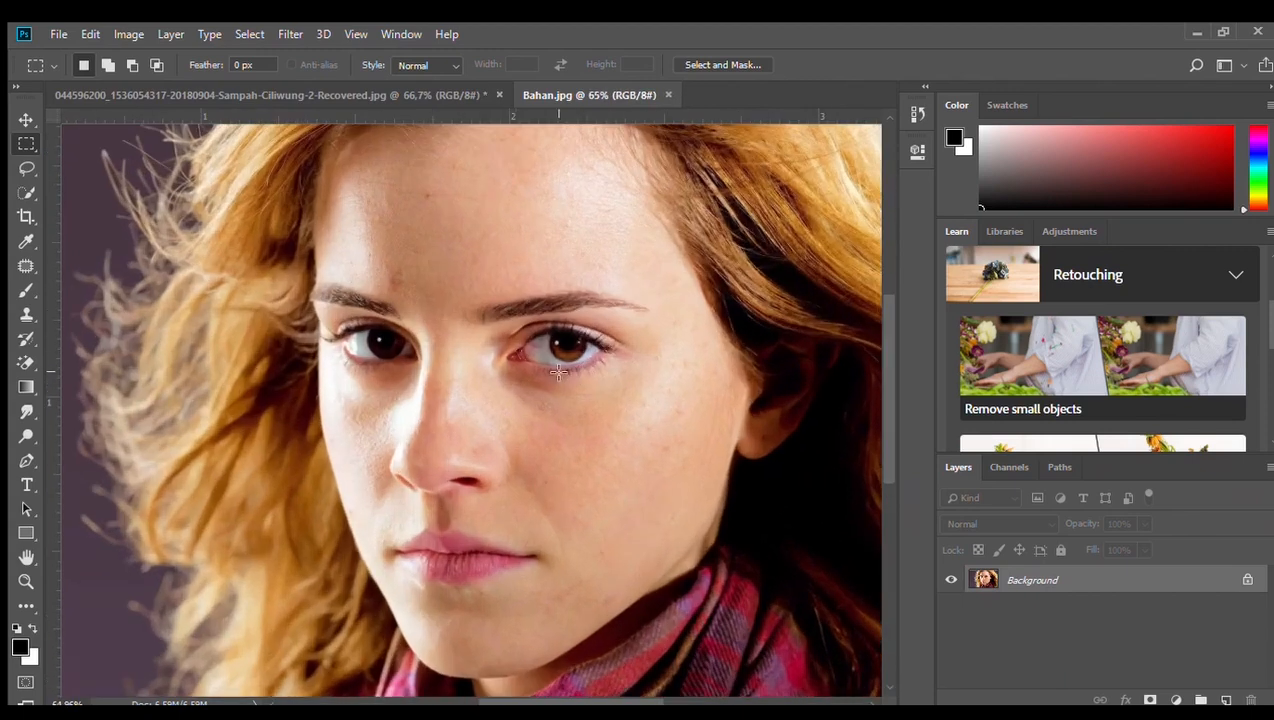
pyautogui.scroll(1, 526, 348)
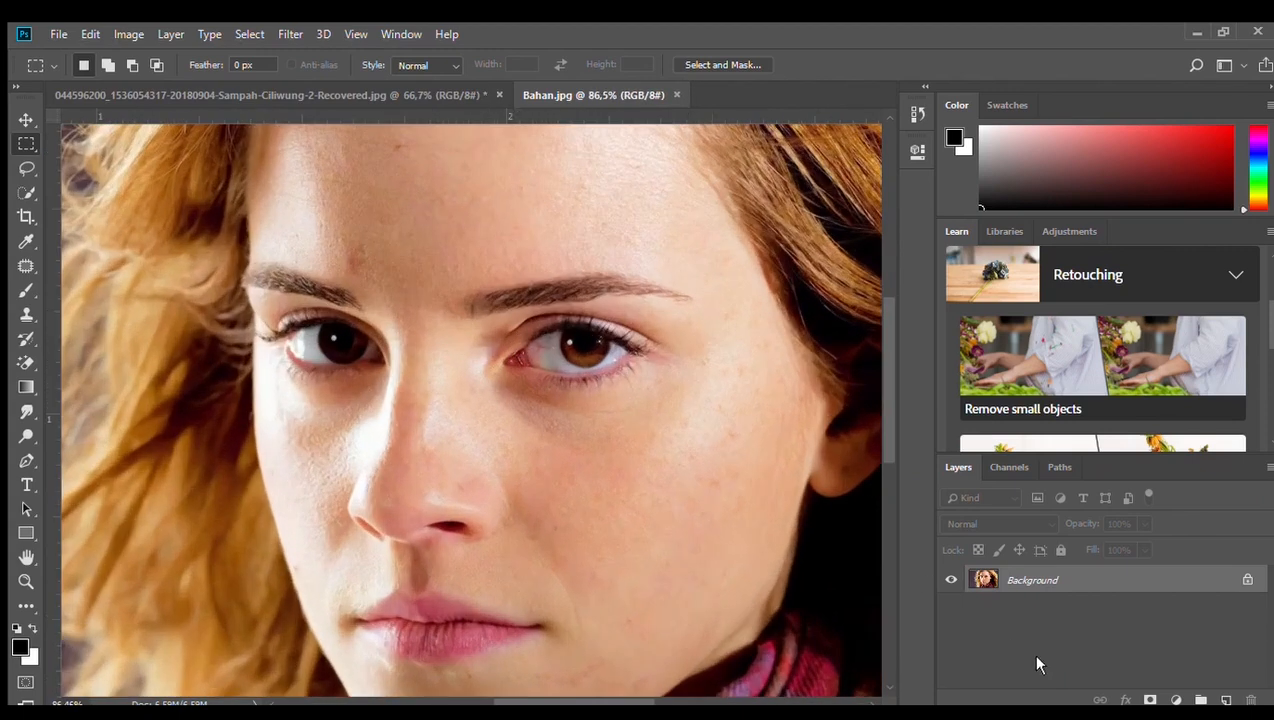
pyautogui.hotkey('ctrl', 'j')
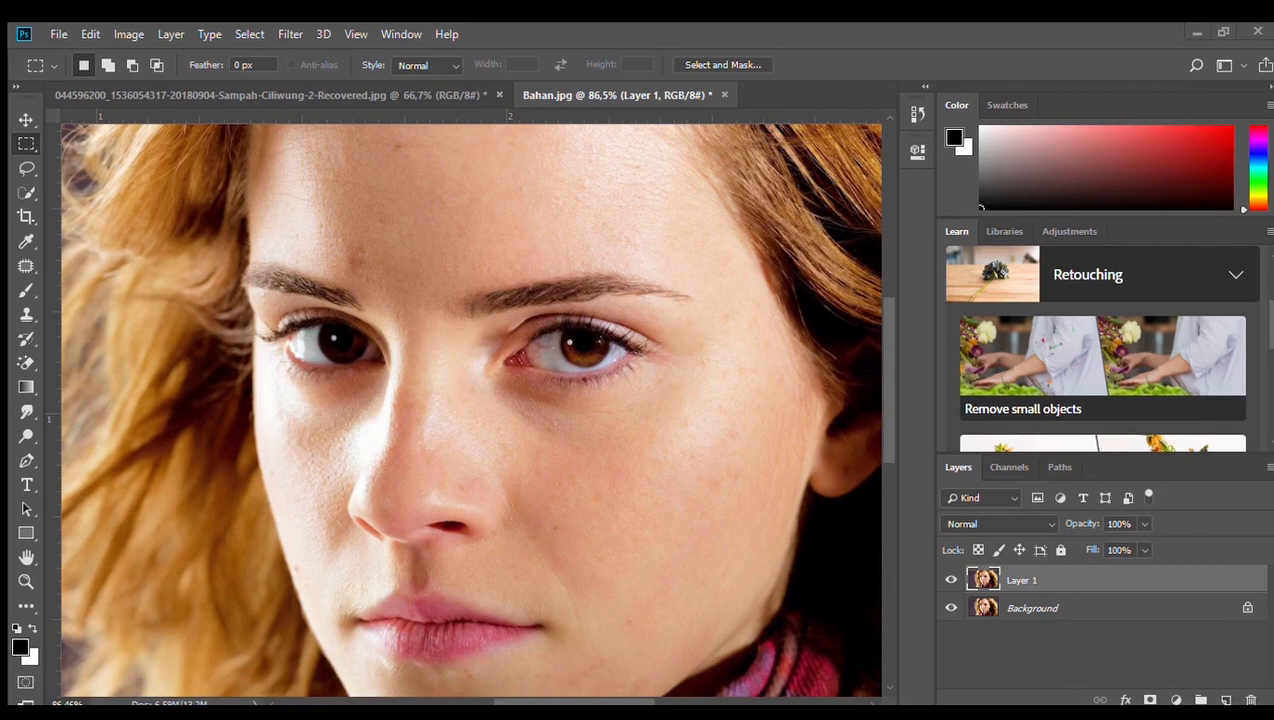
# Remove the small brown spot in the middle of the forehead on Layer 1 with the Spot Healing Brush.
pyautogui.click(30, 294)
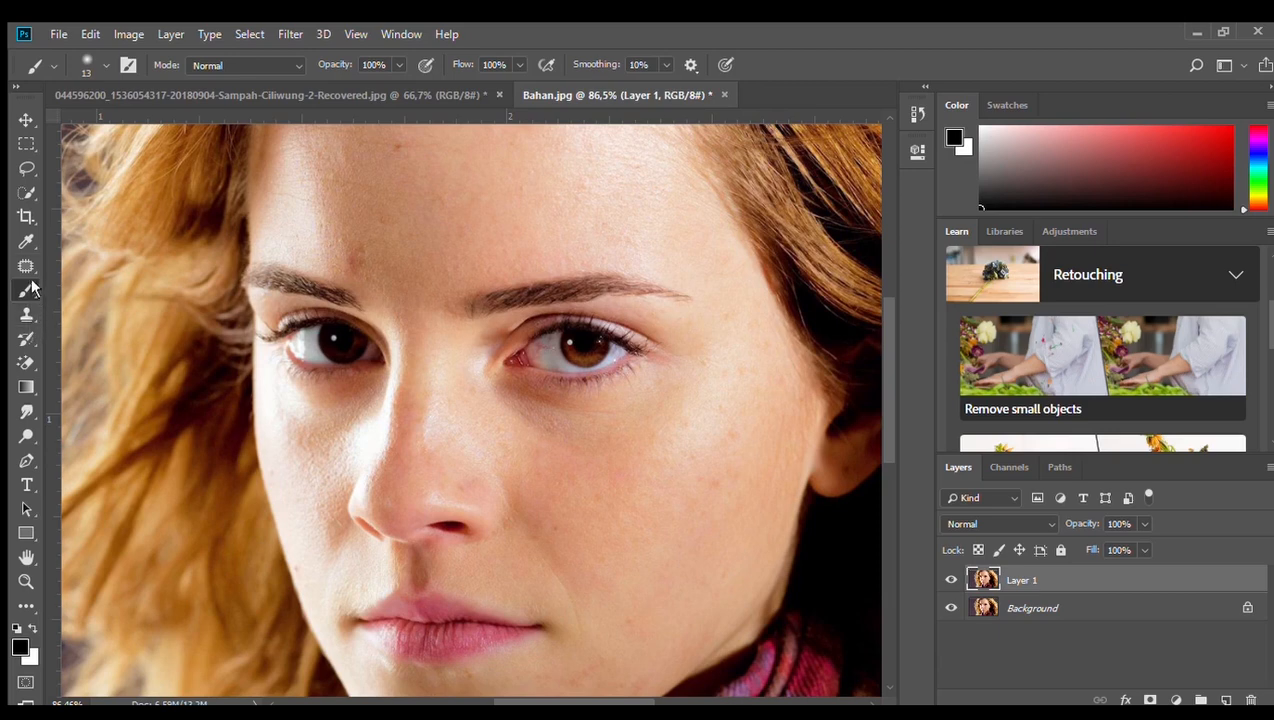
pyautogui.click(26, 267)
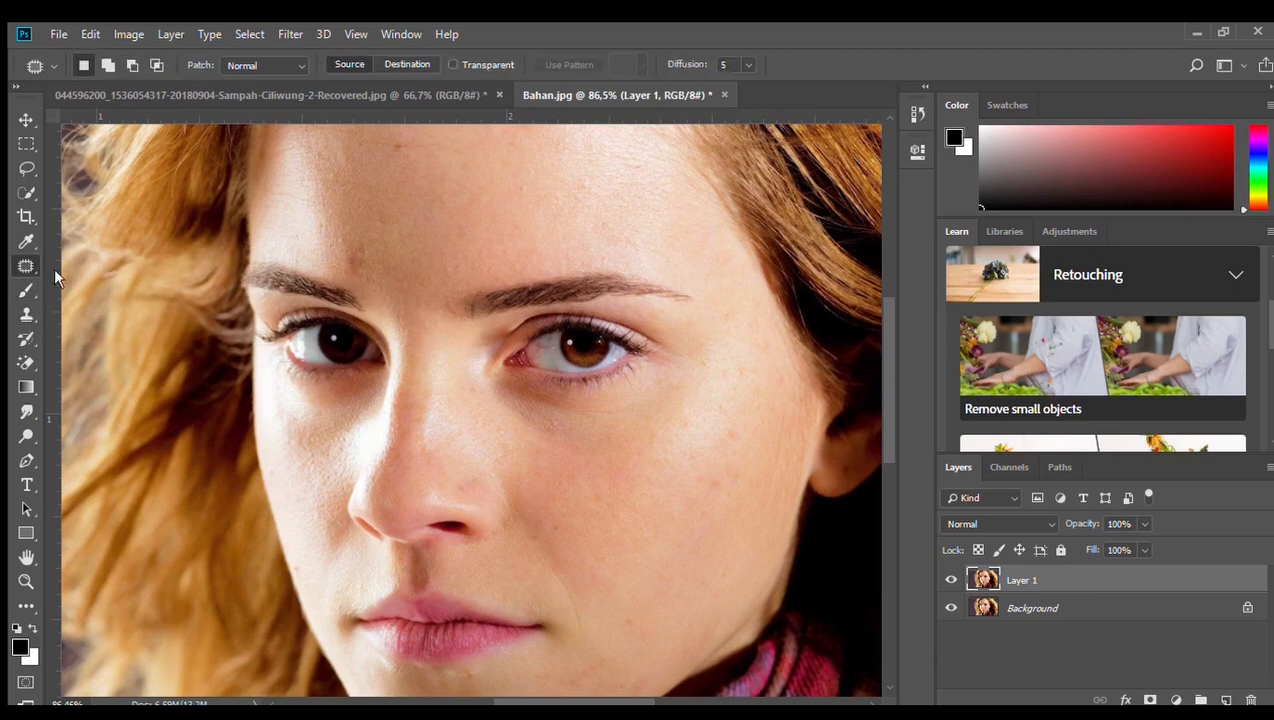
pyautogui.click(85, 268)
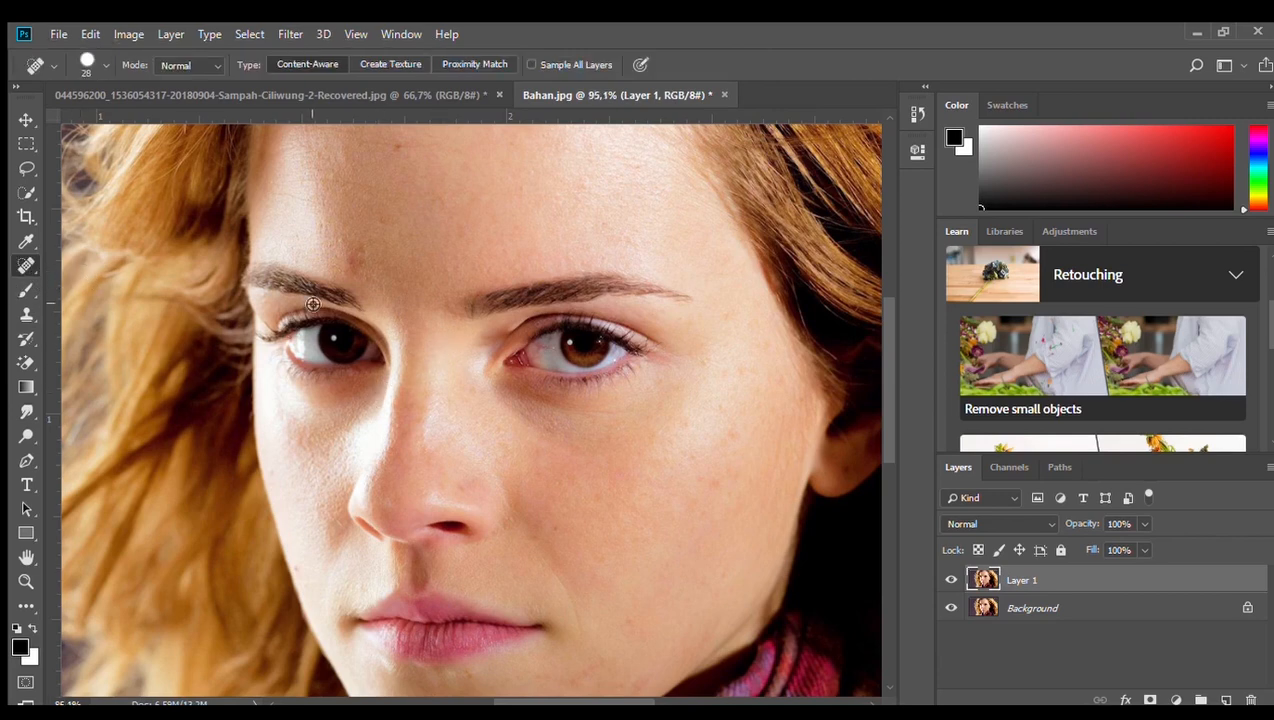
pyautogui.scroll(3, 350, 245)
pyautogui.scroll(4, 361, 224)
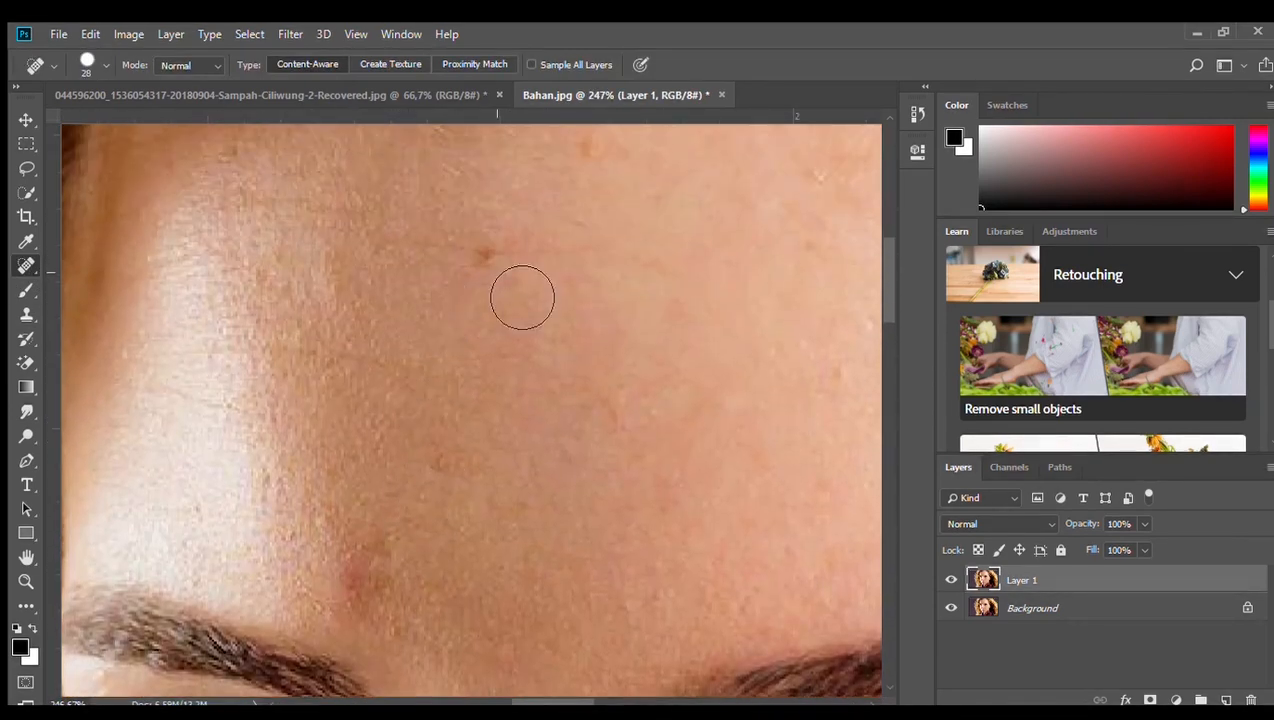
pyautogui.scroll(-2, 530, 431)
pyautogui.scroll(1, 470, 430)
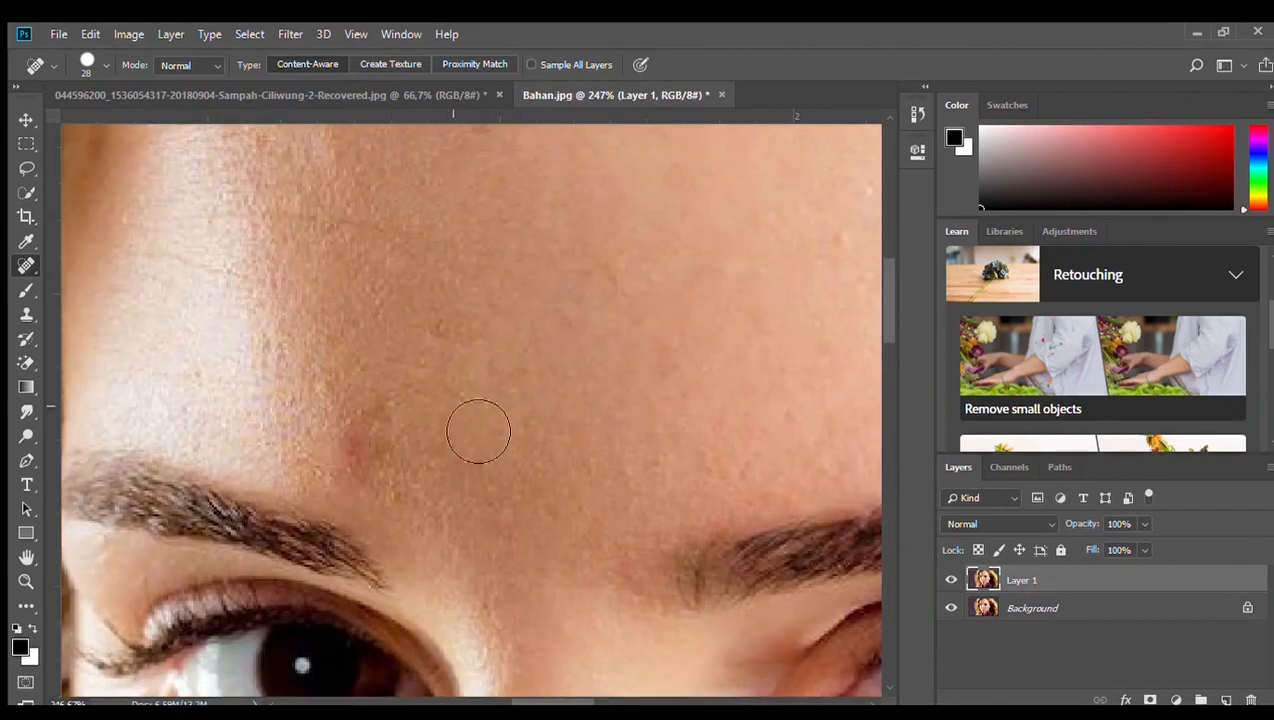
pyautogui.scroll(1, 629, 352)
pyautogui.scroll(4, 629, 352)
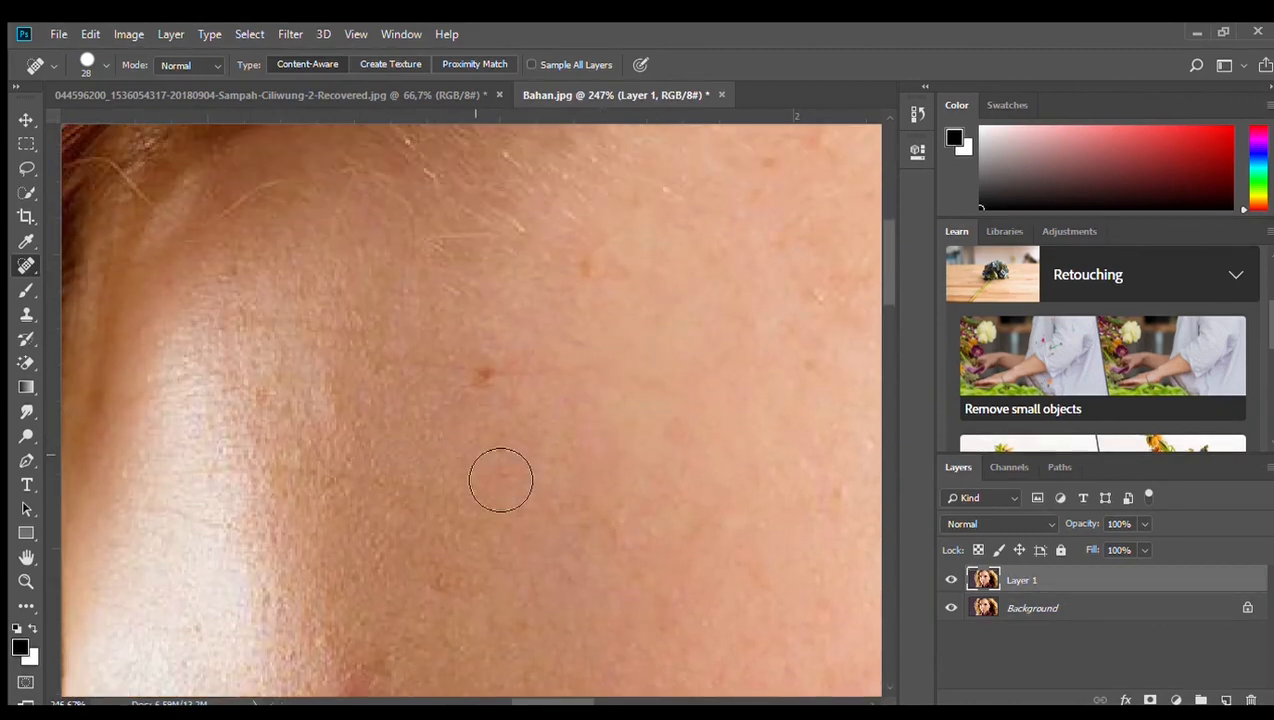
pyautogui.scroll(-2, 497, 480)
pyautogui.scroll(-2, 495, 482)
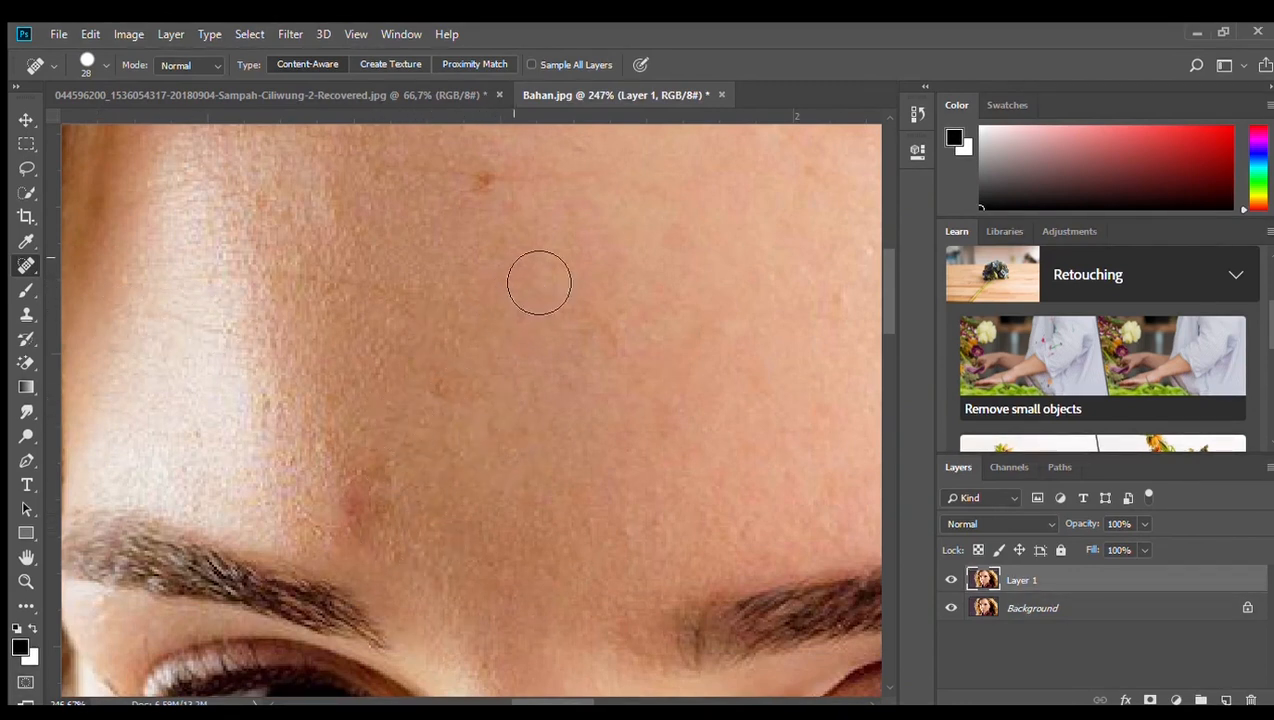
pyautogui.scroll(1, 522, 297)
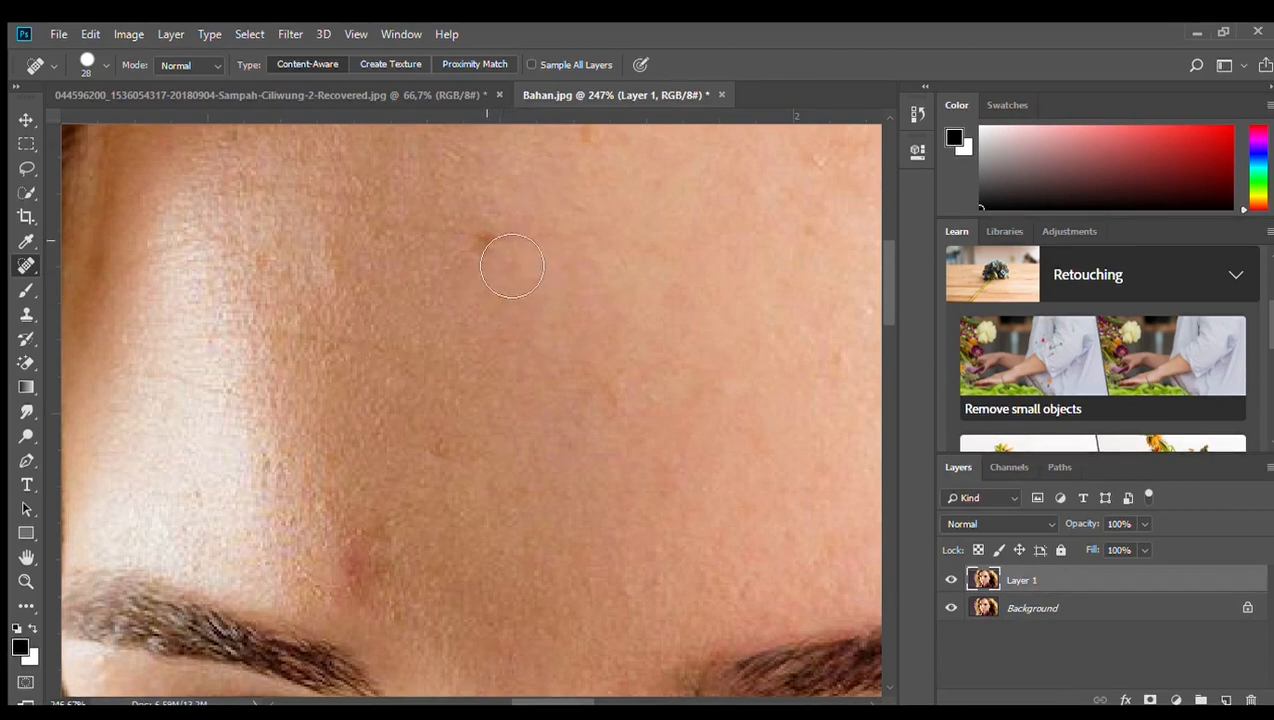
pyautogui.click(487, 240)
# Heal the reddish blemish above the inner end of the left-hand eyebrow and the skin beside it.
pyautogui.scroll(2, 628, 283)
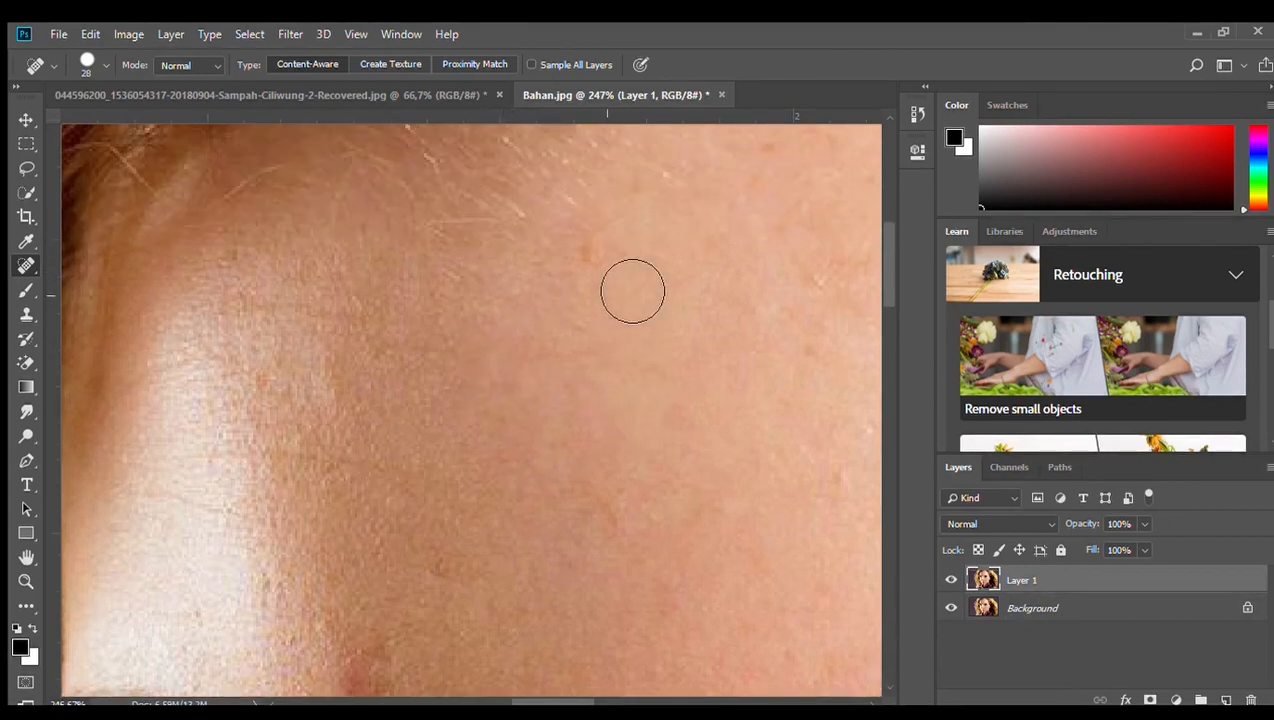
pyautogui.scroll(-2, 492, 455)
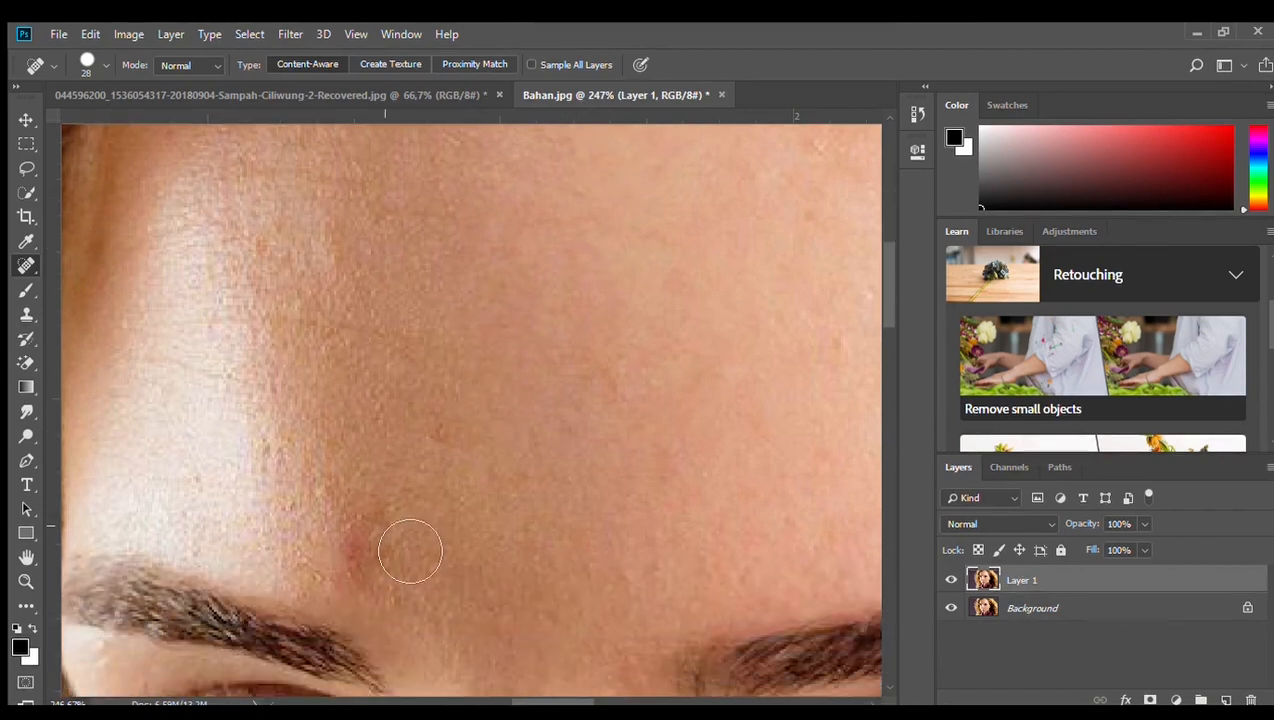
pyautogui.click(366, 560)
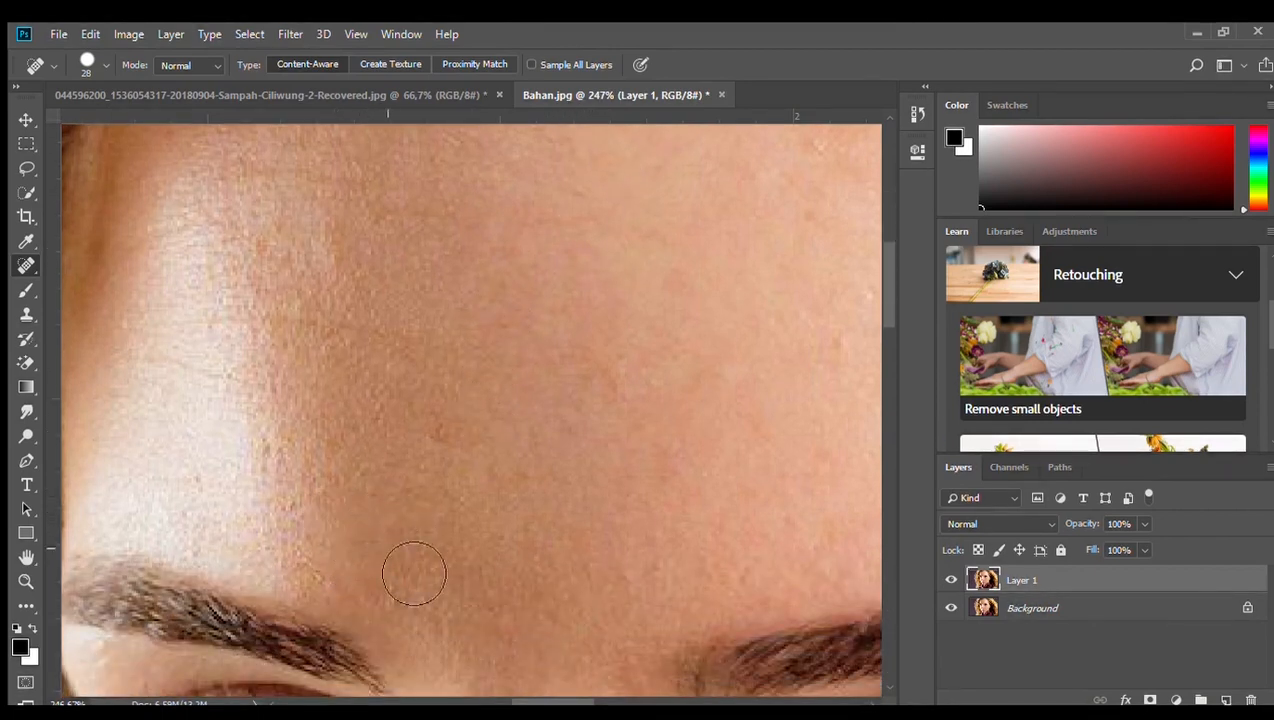
pyautogui.click(413, 573)
pyautogui.click(440, 554)
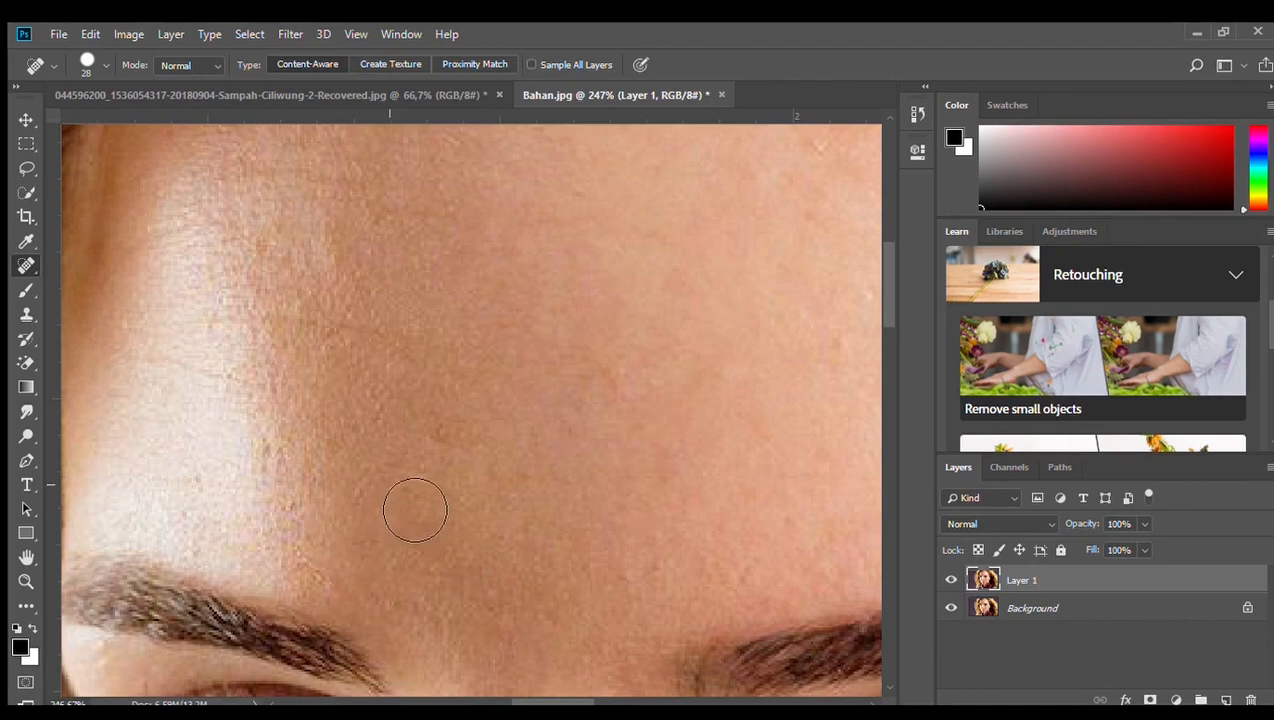
# Heal the remaining small marks on the forehead above the eyebrows with the Spot Healing Brush.
pyautogui.click(347, 421)
pyautogui.scroll(-1, 476, 385)
pyautogui.scroll(-12, 459, 358)
pyautogui.scroll(10, 459, 358)
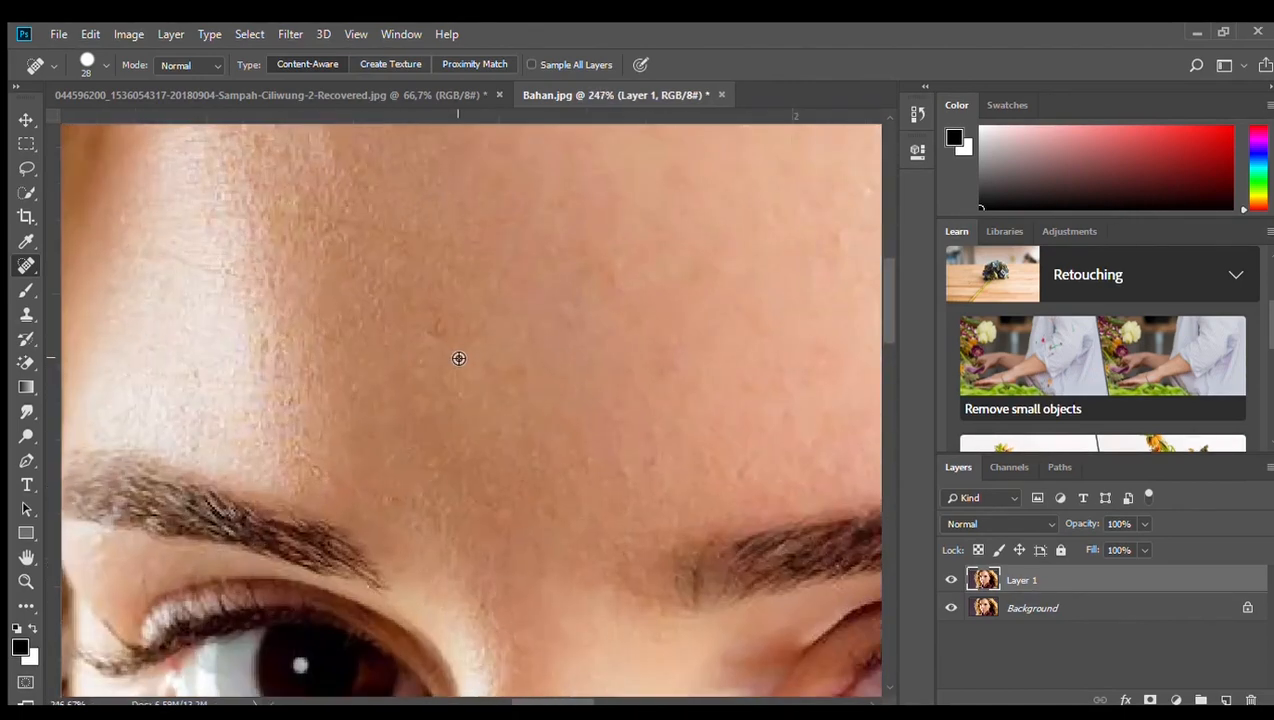
pyautogui.click(443, 370)
pyautogui.scroll(-3, 552, 296)
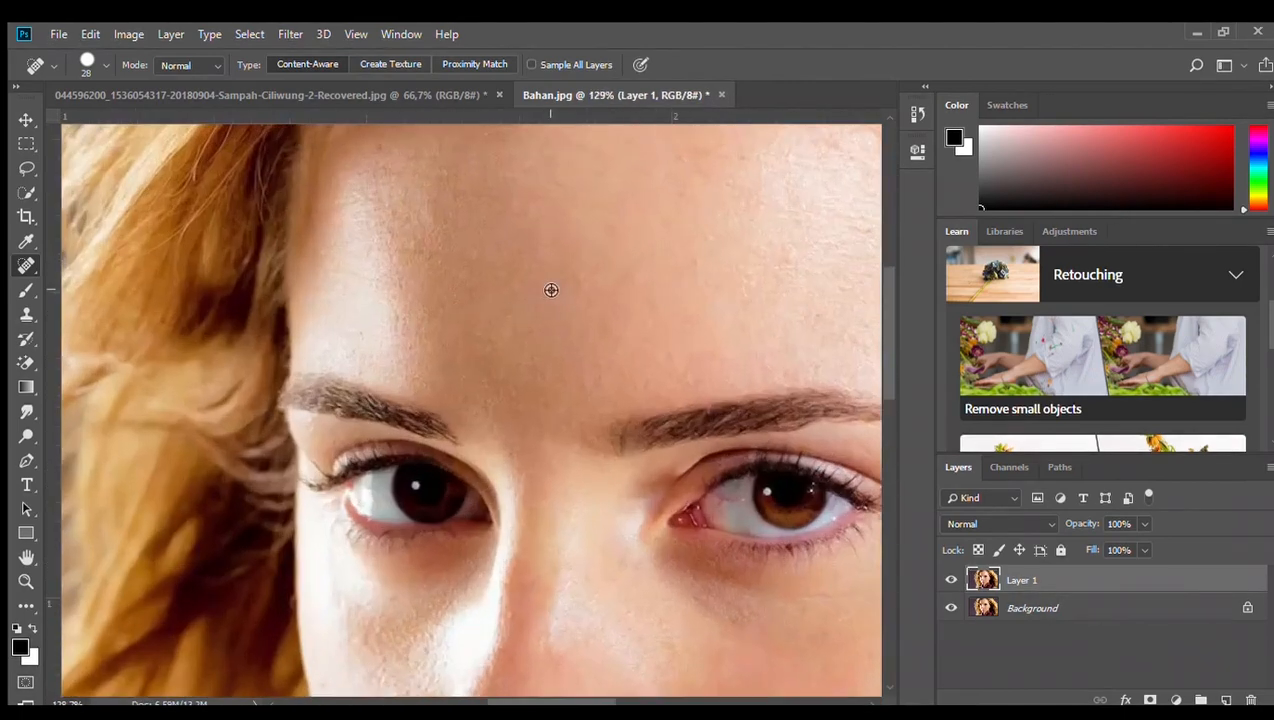
# Compare the retouched forehead with the original by toggling the visibility of Layer 1.
pyautogui.scroll(2, 637, 308)
pyautogui.scroll(2, 745, 353)
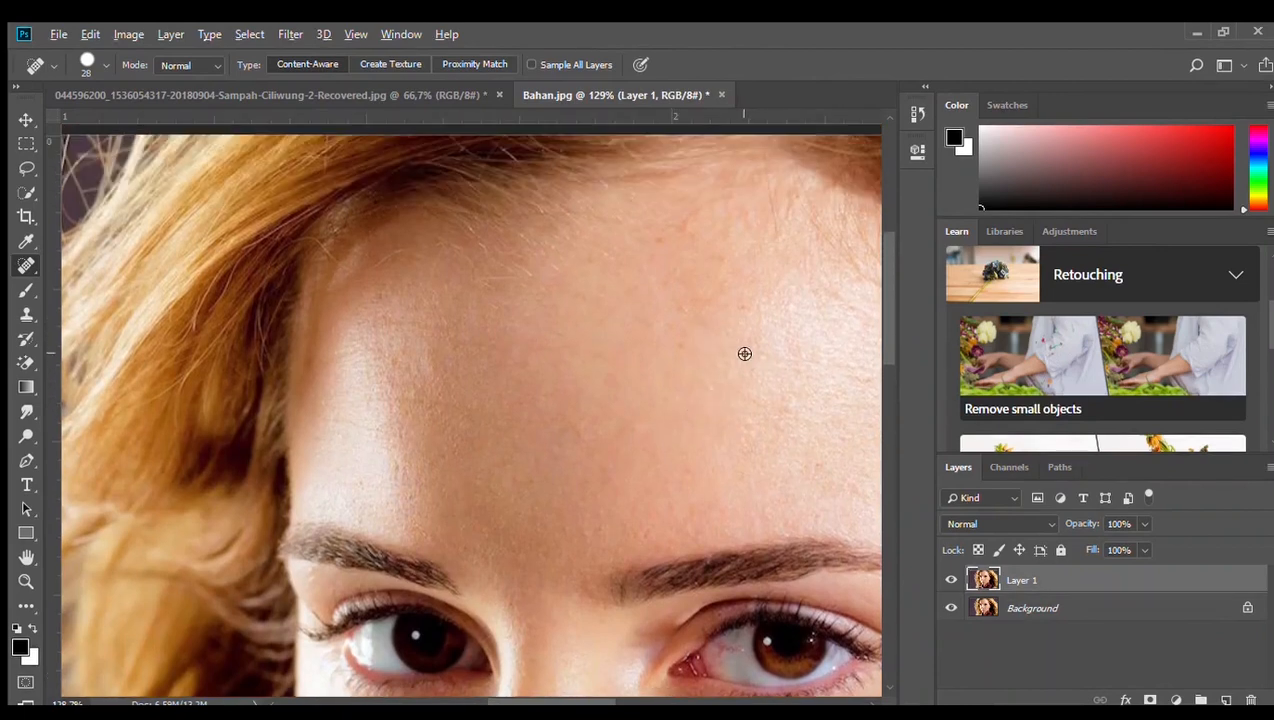
pyautogui.click(951, 580)
pyautogui.click(951, 580)
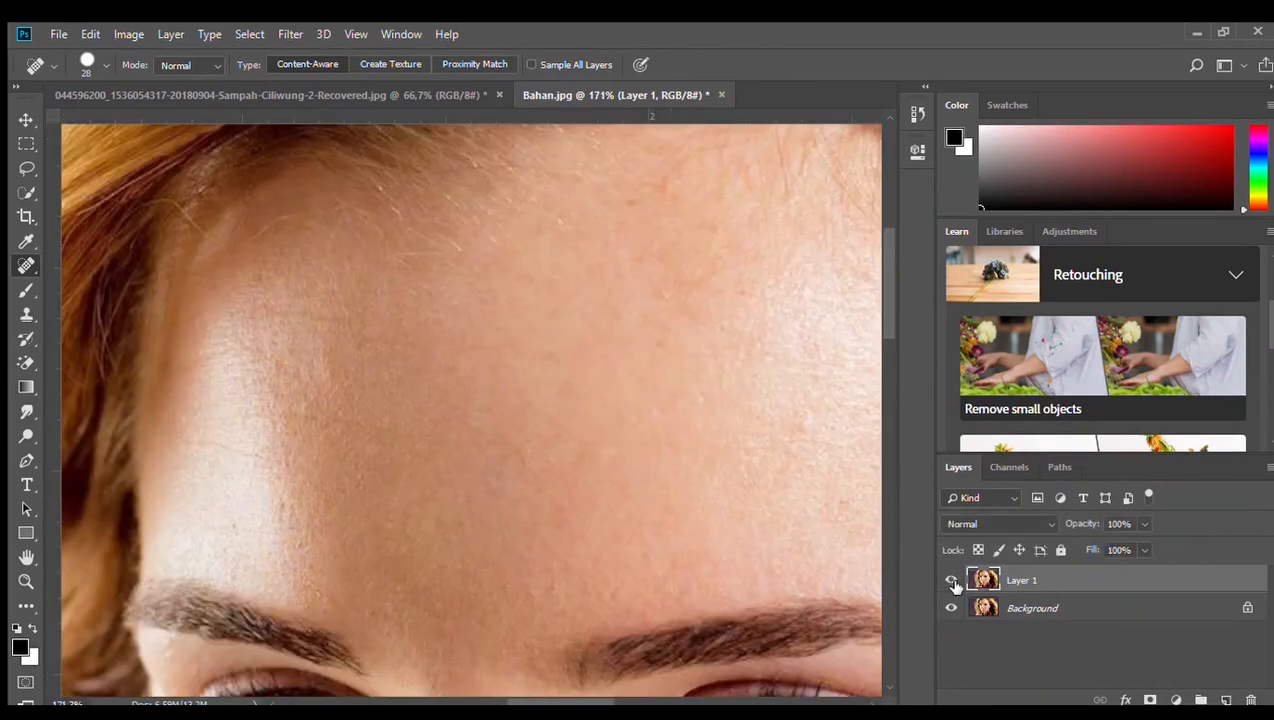
pyautogui.click(951, 580)
pyautogui.click(951, 580)
pyautogui.click(951, 580)
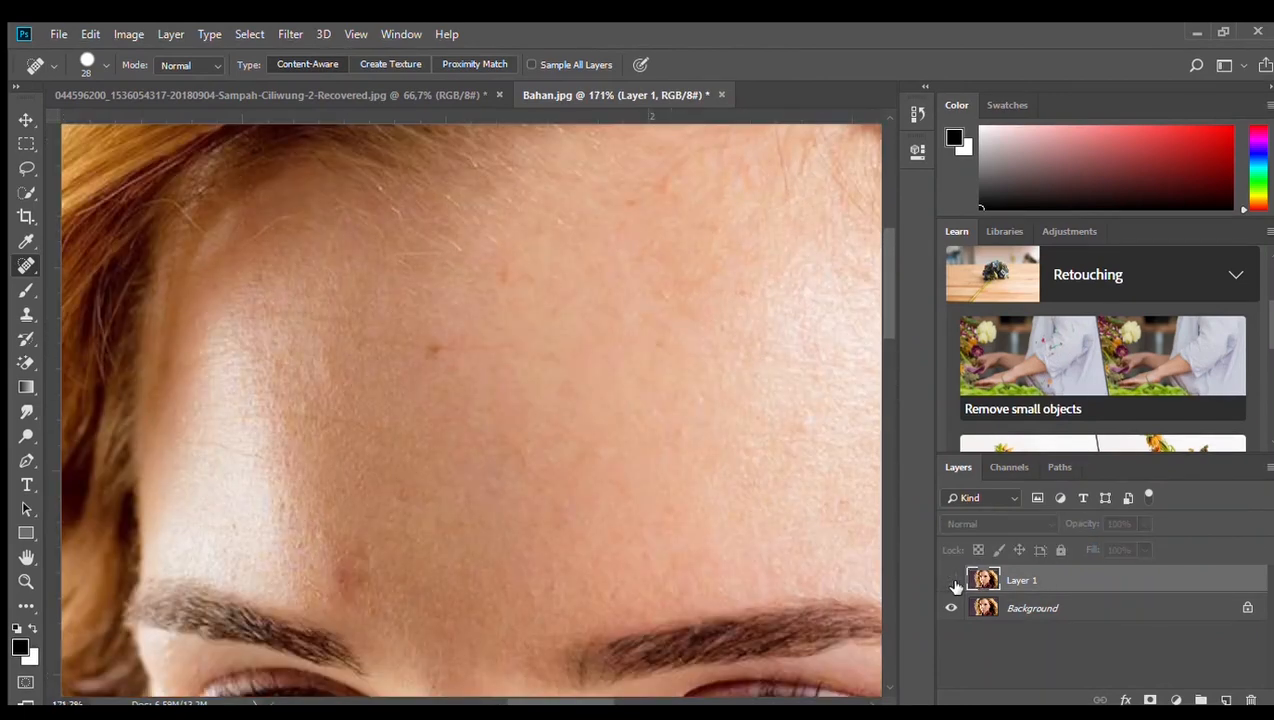
pyautogui.click(951, 580)
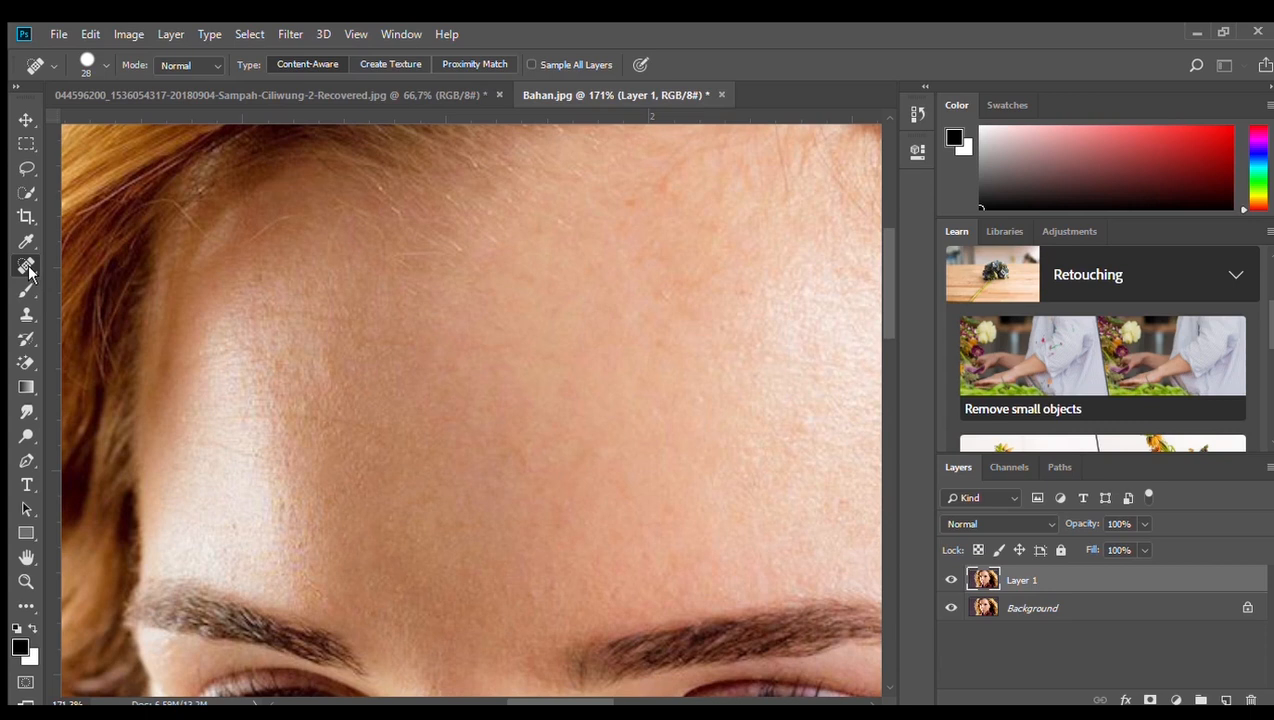
# Outline the white light reflection in the pupil of the left-hand eye with the Patch tool.
pyautogui.click(115, 304)
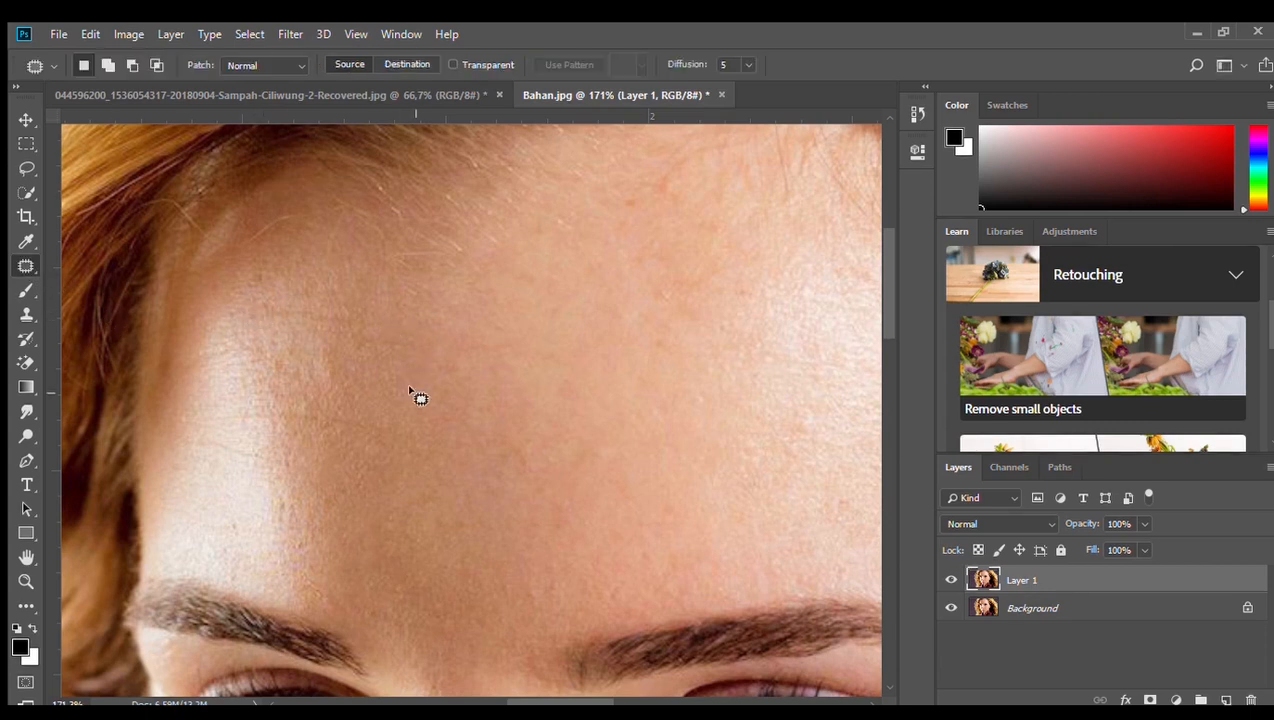
pyautogui.scroll(-6, 421, 392)
pyautogui.scroll(4, 273, 447)
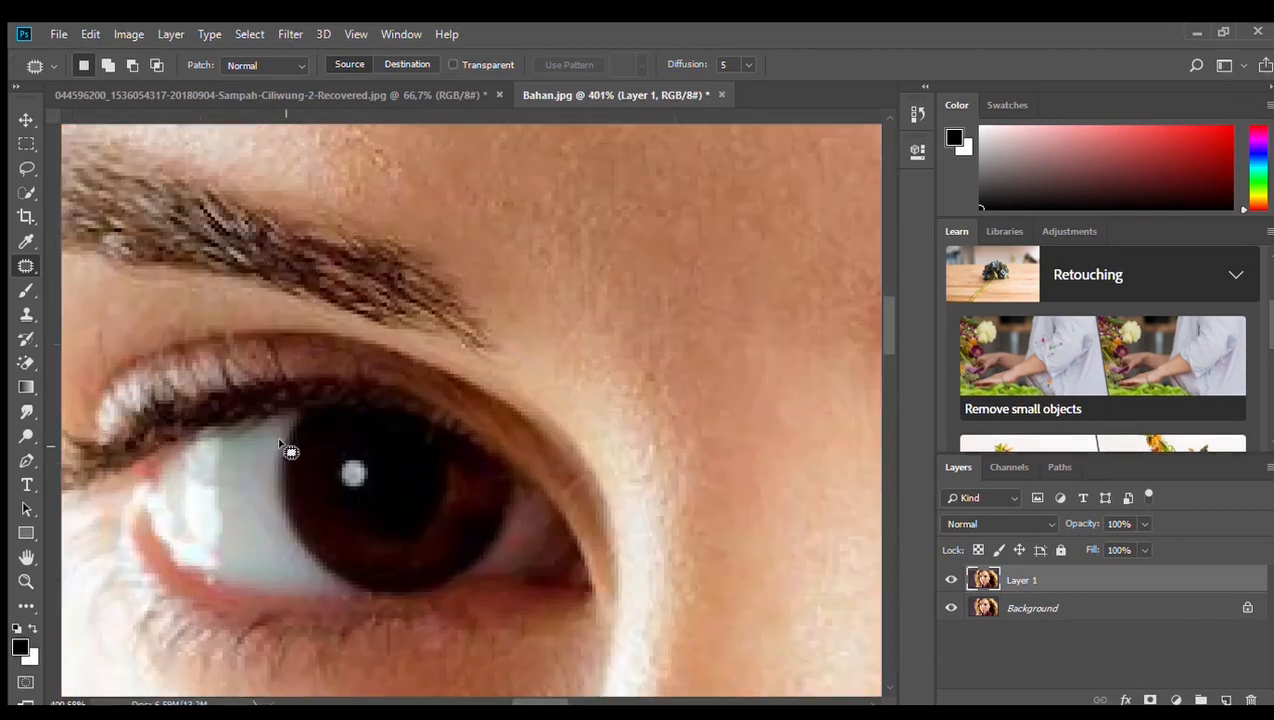
pyautogui.scroll(2, 289, 452)
pyautogui.scroll(-3, 330, 425)
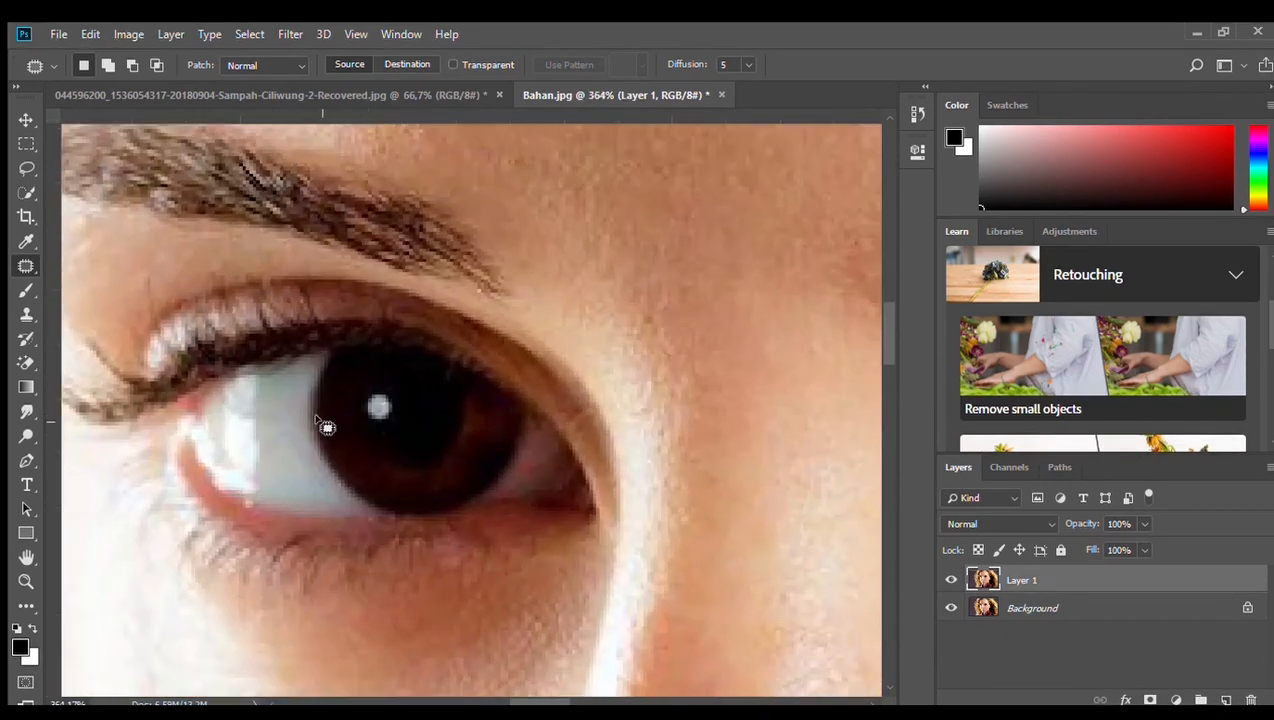
pyautogui.scroll(1, 385, 410)
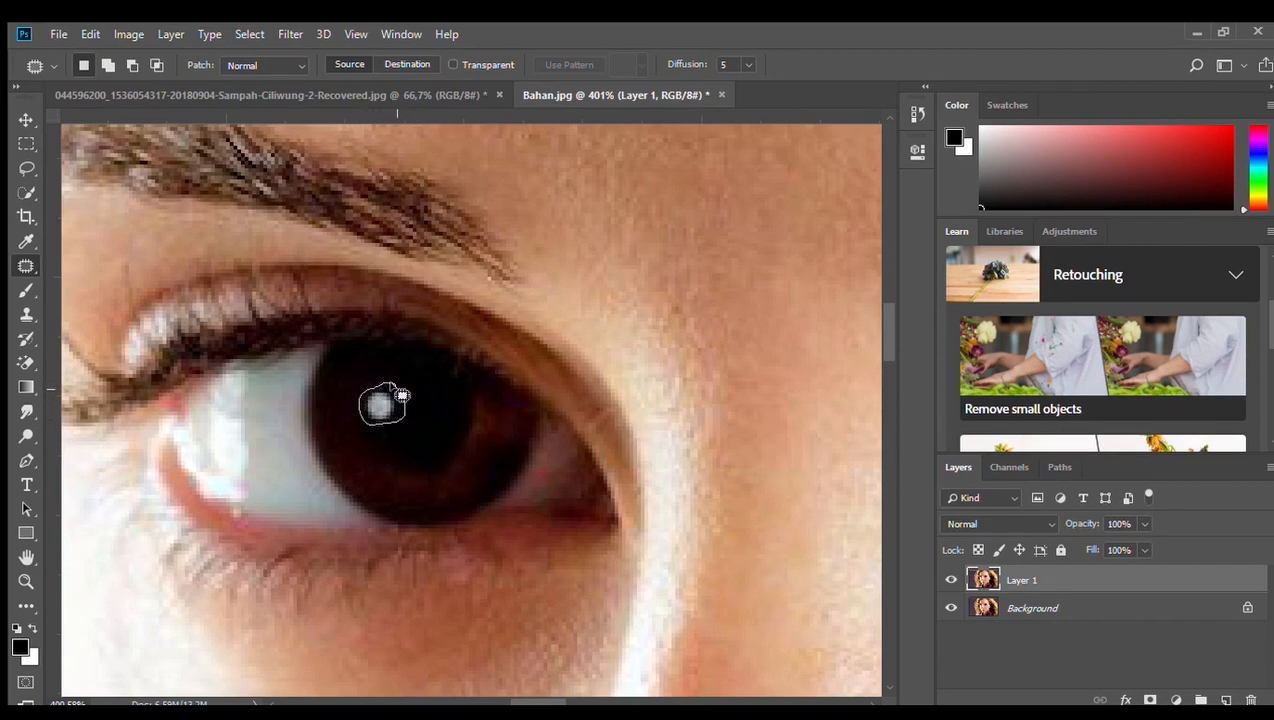
pyautogui.moveTo(395, 390); pyautogui.dragTo(396, 390)
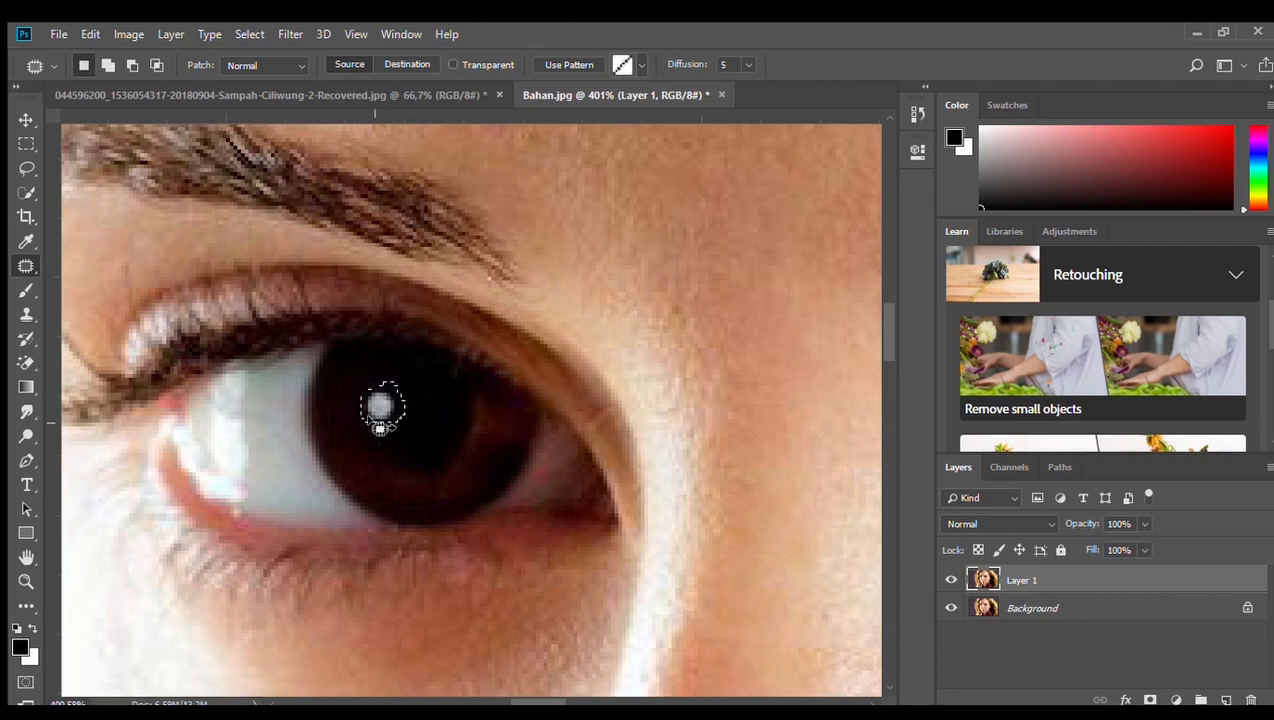
pyautogui.scroll(1, 383, 420)
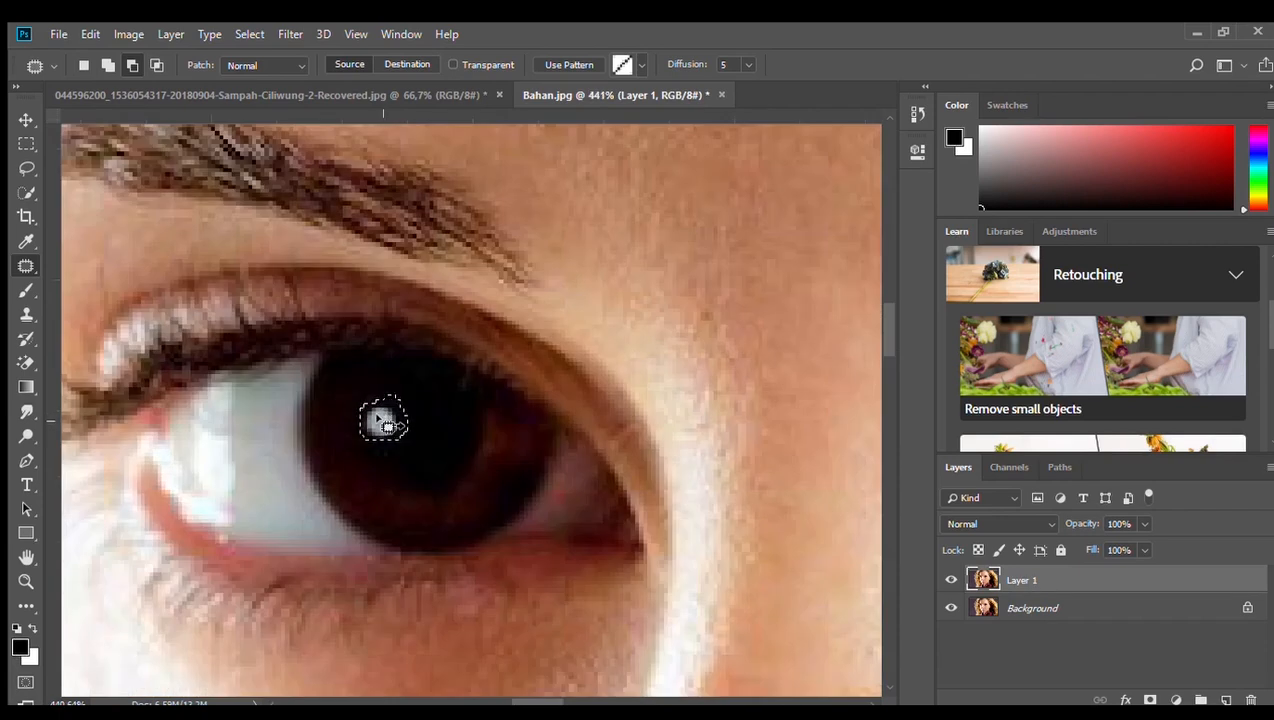
# Patch the outlined eye reflection with the dark pupil area just below it, and clear the selection.
pyautogui.moveTo(385, 424); pyautogui.dragTo(429, 449)
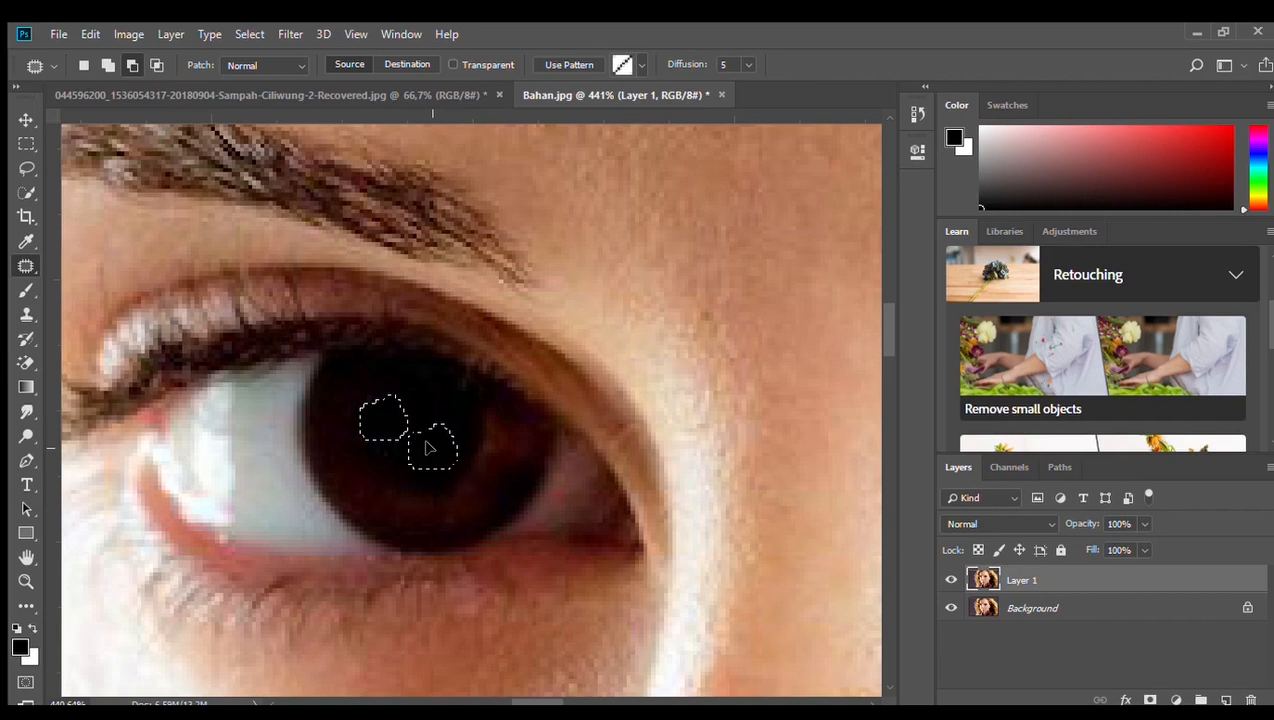
pyautogui.moveTo(428, 449); pyautogui.dragTo(434, 450)
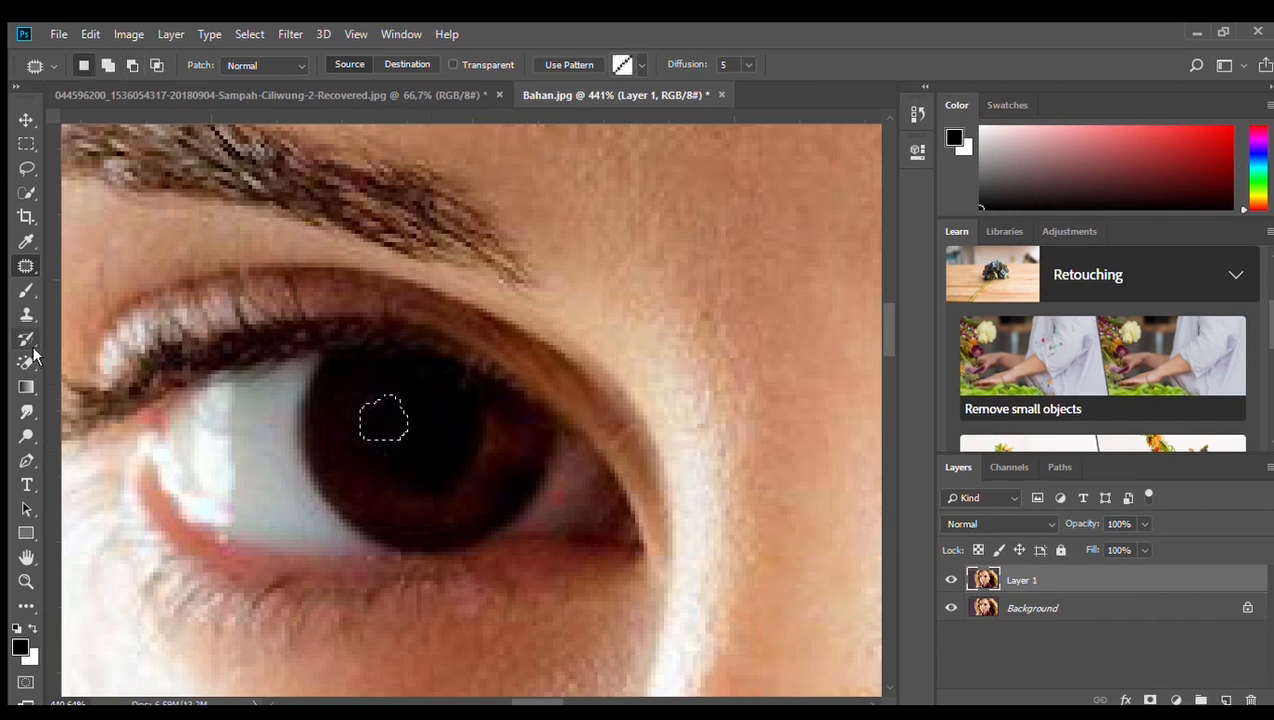
pyautogui.click(26, 146)
pyautogui.click(597, 464)
# Compare the patched eye and healed forehead with the original by repeatedly hiding and showing Layer 1.
pyautogui.scroll(1, 610, 441)
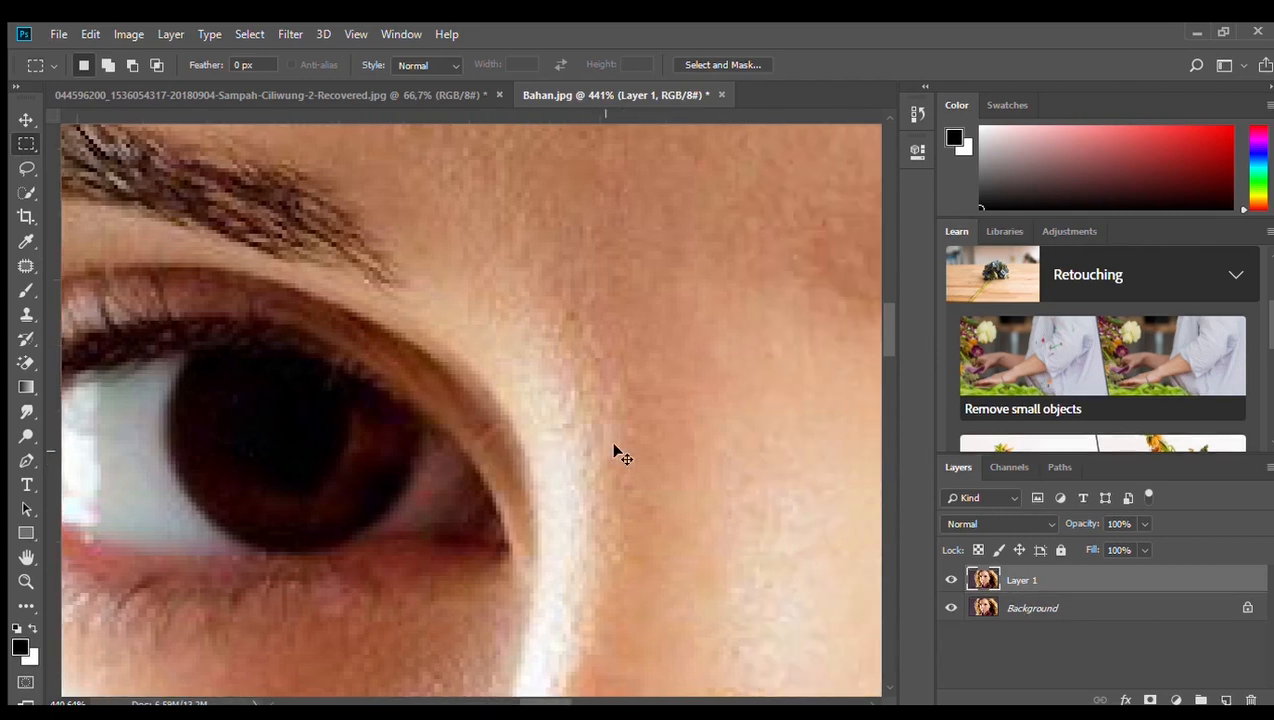
pyautogui.scroll(-2, 613, 452)
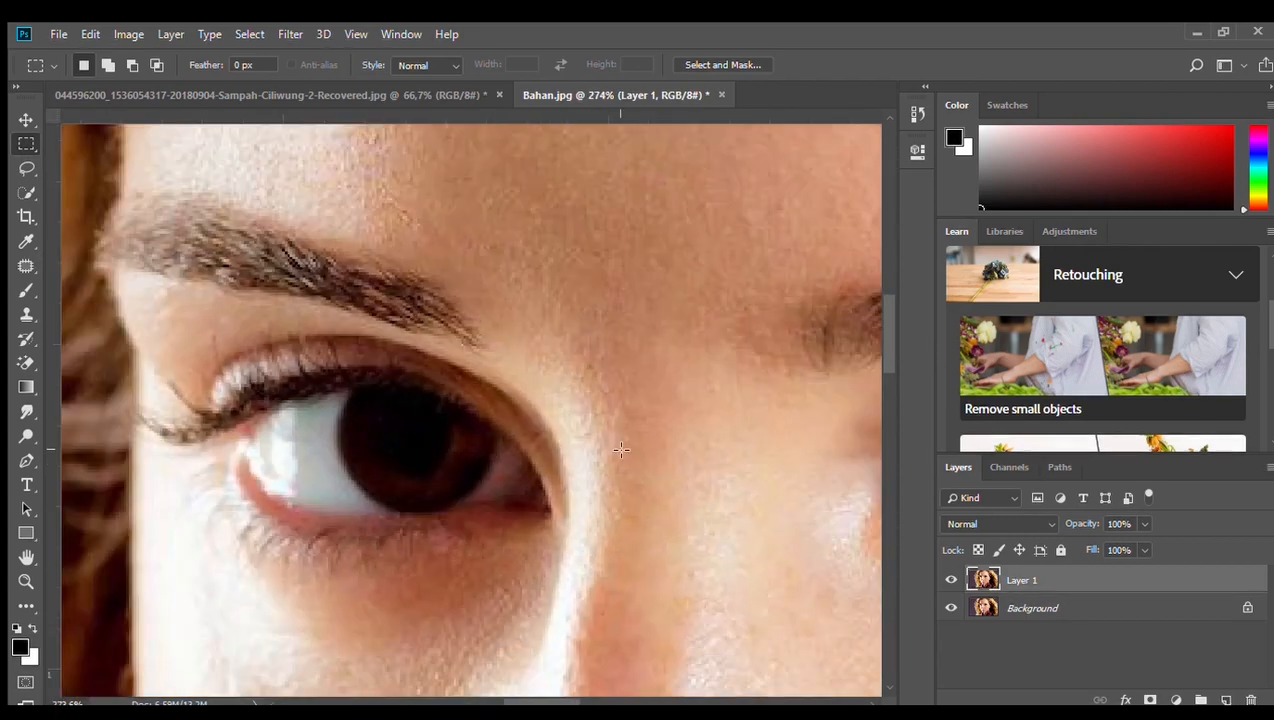
pyautogui.click(951, 582)
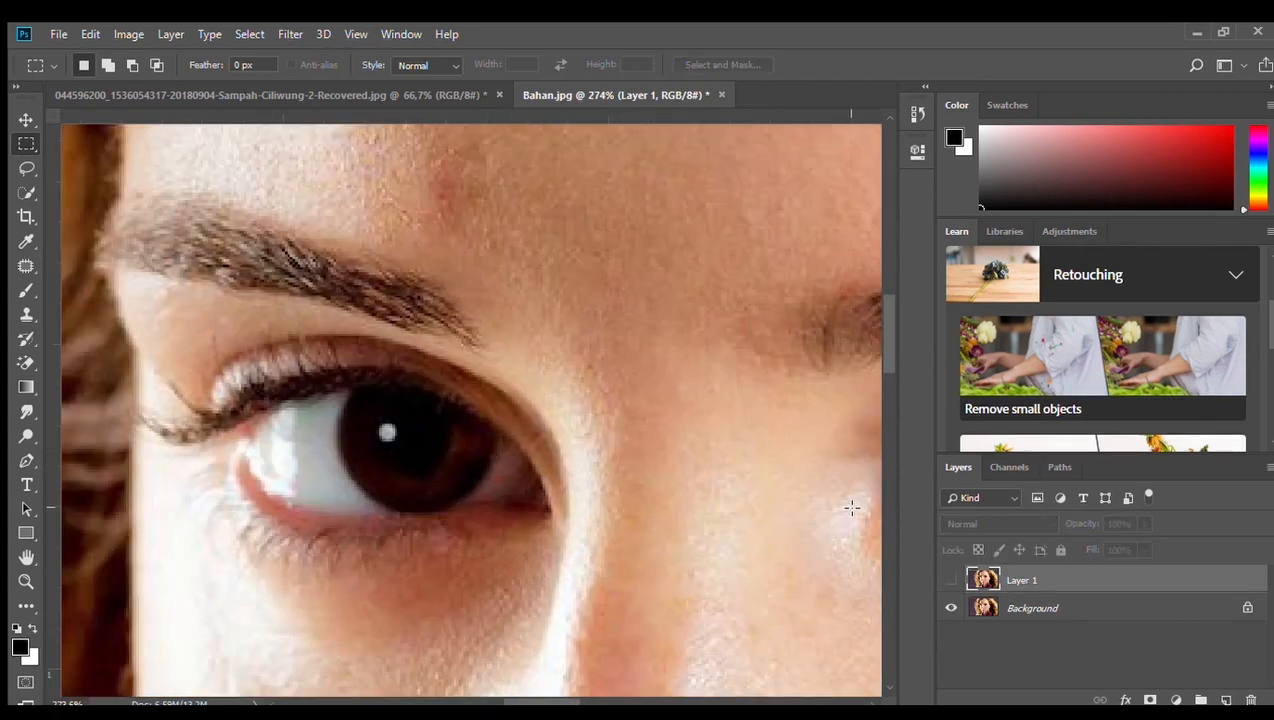
pyautogui.scroll(-3, 716, 402)
pyautogui.scroll(2, 712, 398)
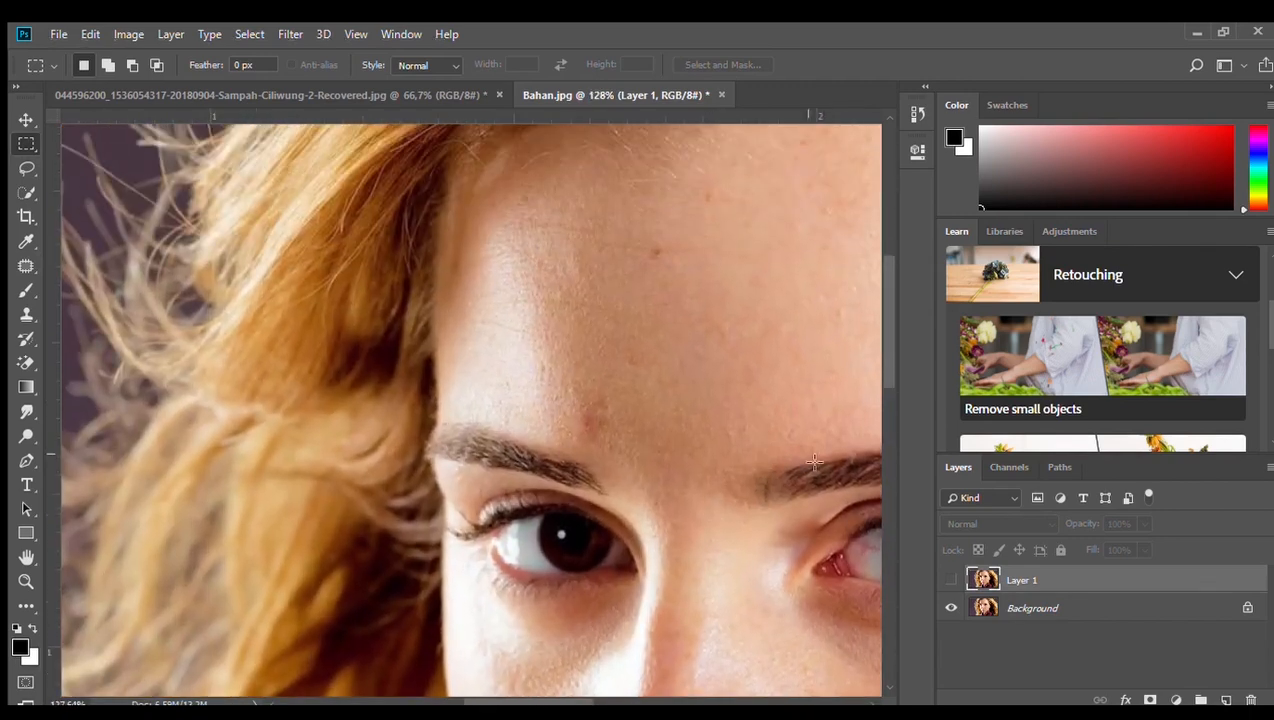
pyautogui.click(953, 581)
pyautogui.click(953, 581)
pyautogui.click(953, 581)
pyautogui.click(953, 581)
pyautogui.click(953, 581)
pyautogui.click(953, 581)
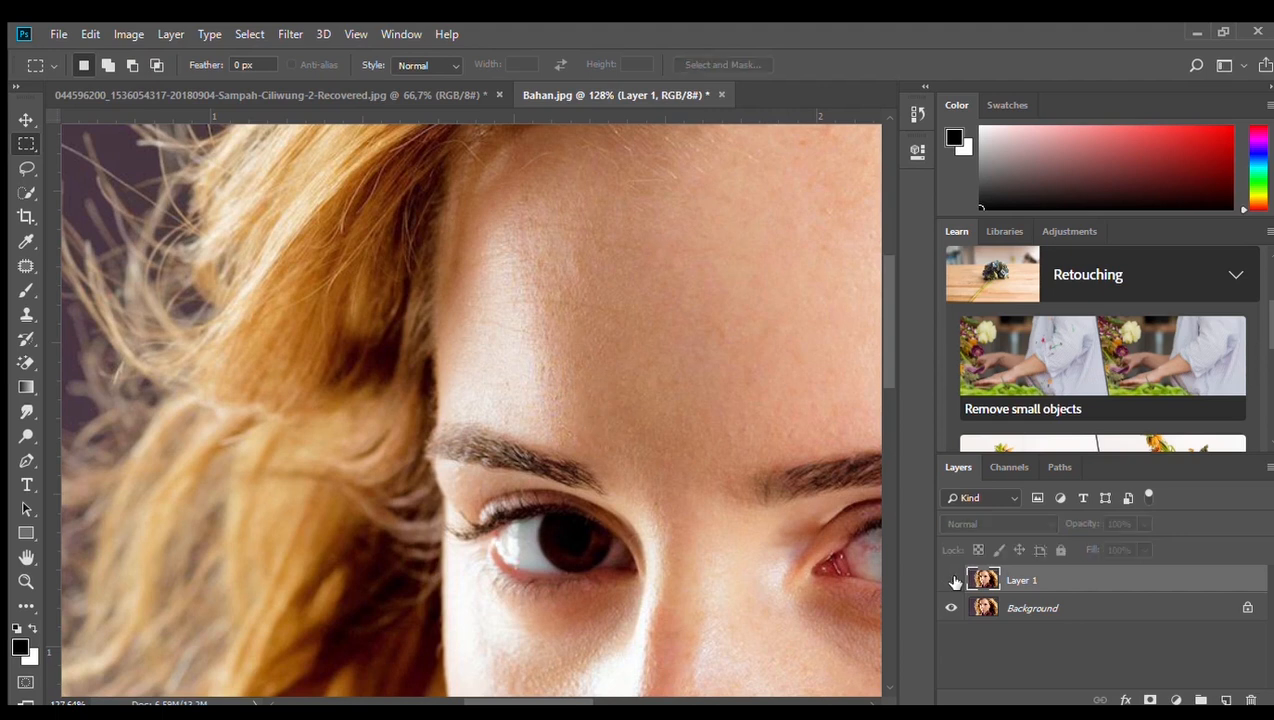
# Compare both eyes and the forehead of the portrait with the original by toggling Layer 1's visibility.
pyautogui.click(953, 581)
pyautogui.click(953, 581)
pyautogui.click(953, 581)
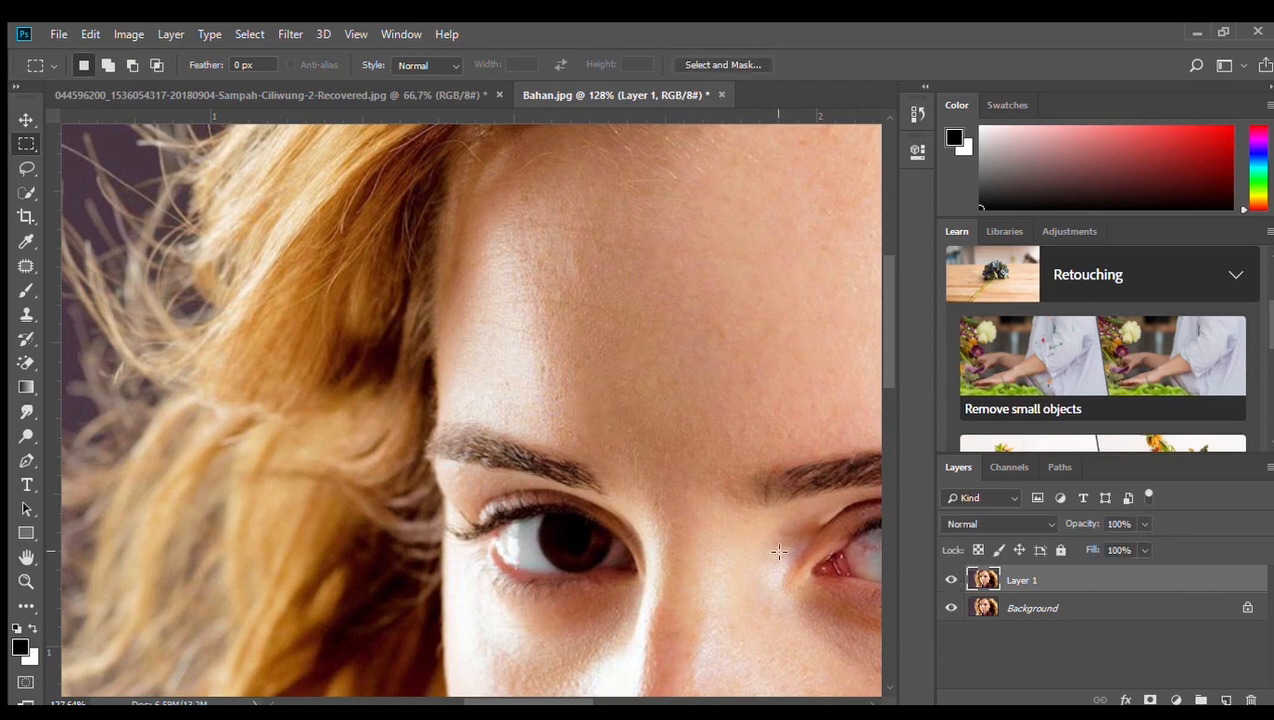
pyautogui.hscroll(2, 765, 547)
pyautogui.hscroll(2, 765, 547)
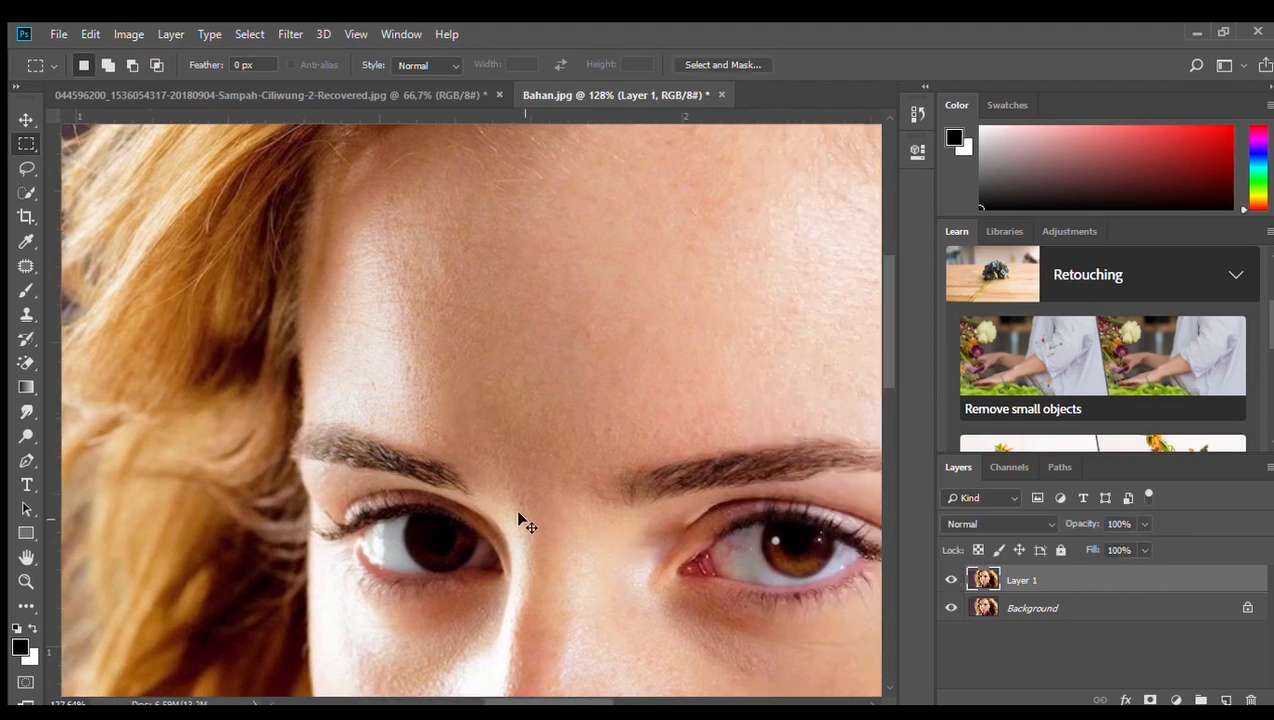
pyautogui.click(951, 581)
pyautogui.click(951, 581)
# Switch to the Sampah-Ciliwung river photo and duplicate its Background layer.
pyautogui.click(395, 99)
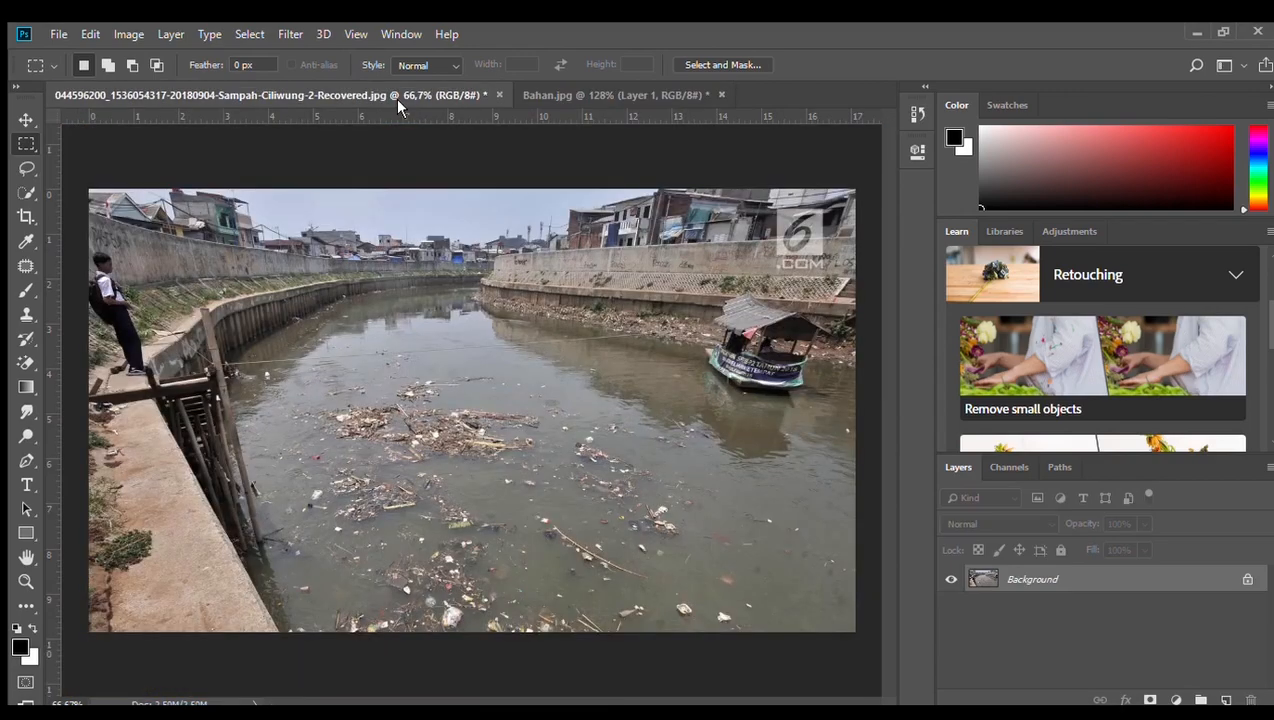
pyautogui.scroll(-2, 605, 512)
pyautogui.scroll(5, 601, 495)
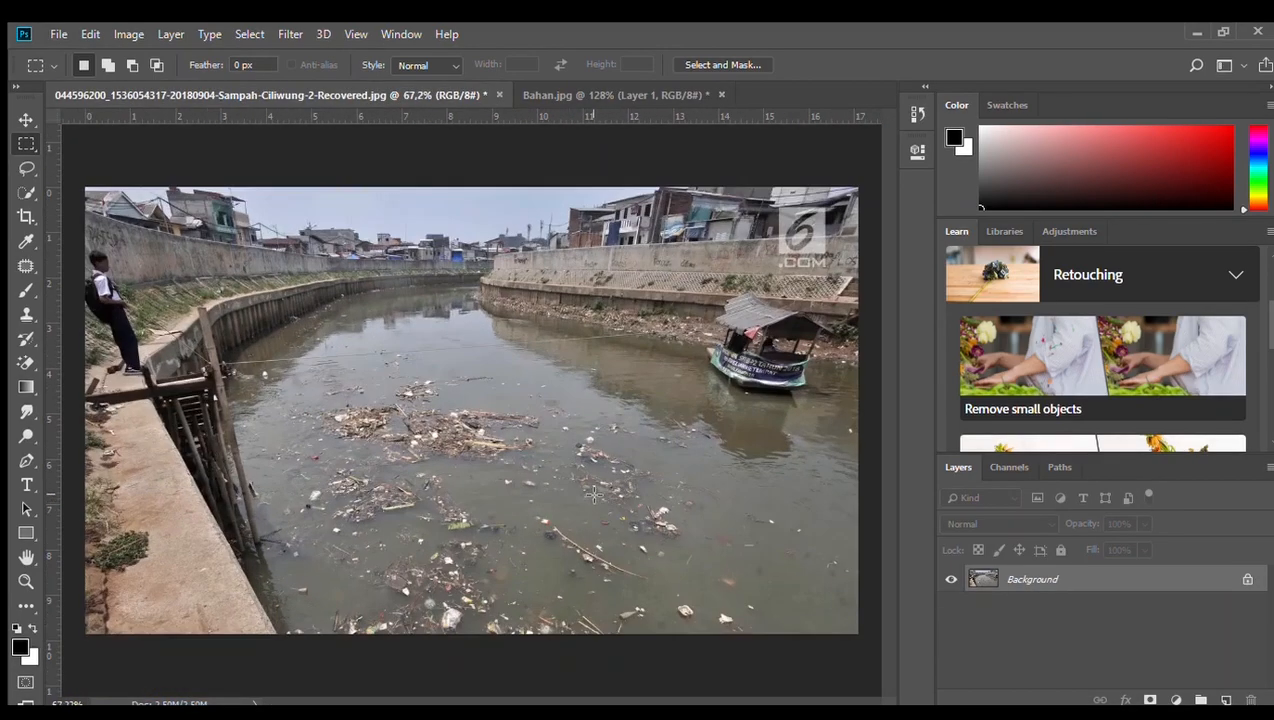
pyautogui.scroll(1, 601, 487)
pyautogui.hotkey('ctrl', 'j')
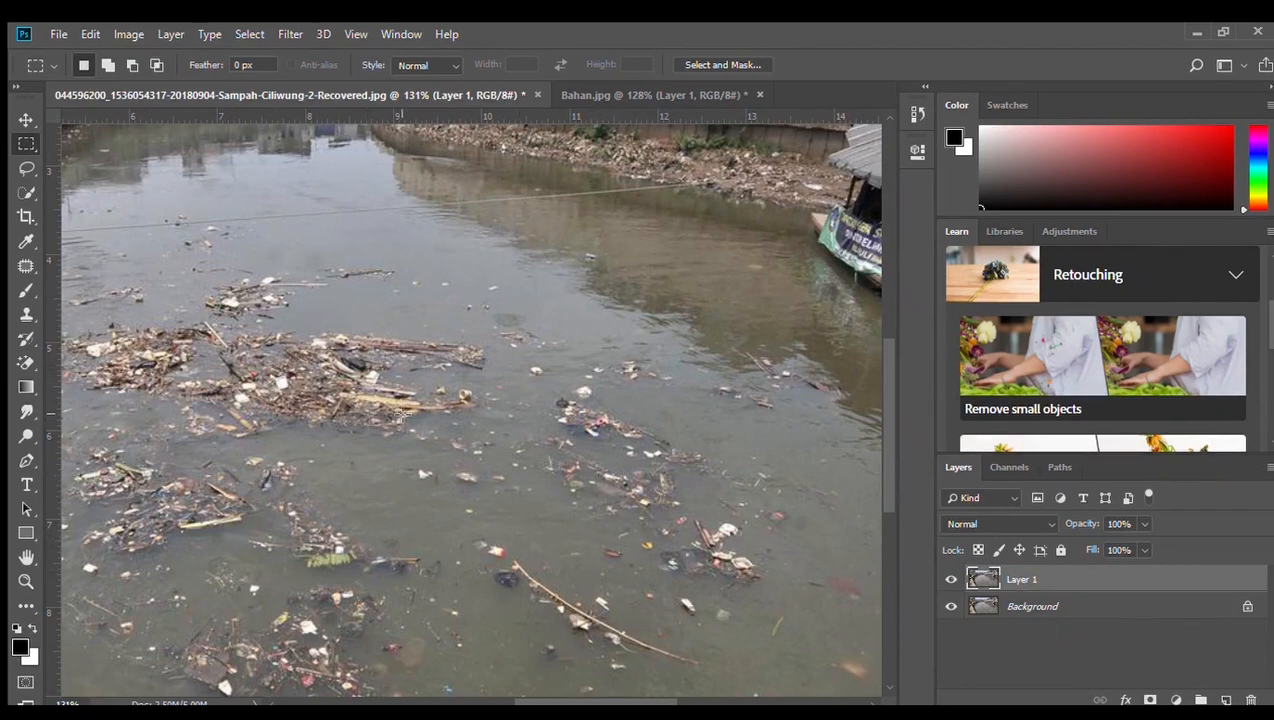
# With the Clone Stamp tool, sample clean water between the floating debris and the brown bank reflection.
pyautogui.click(27, 314)
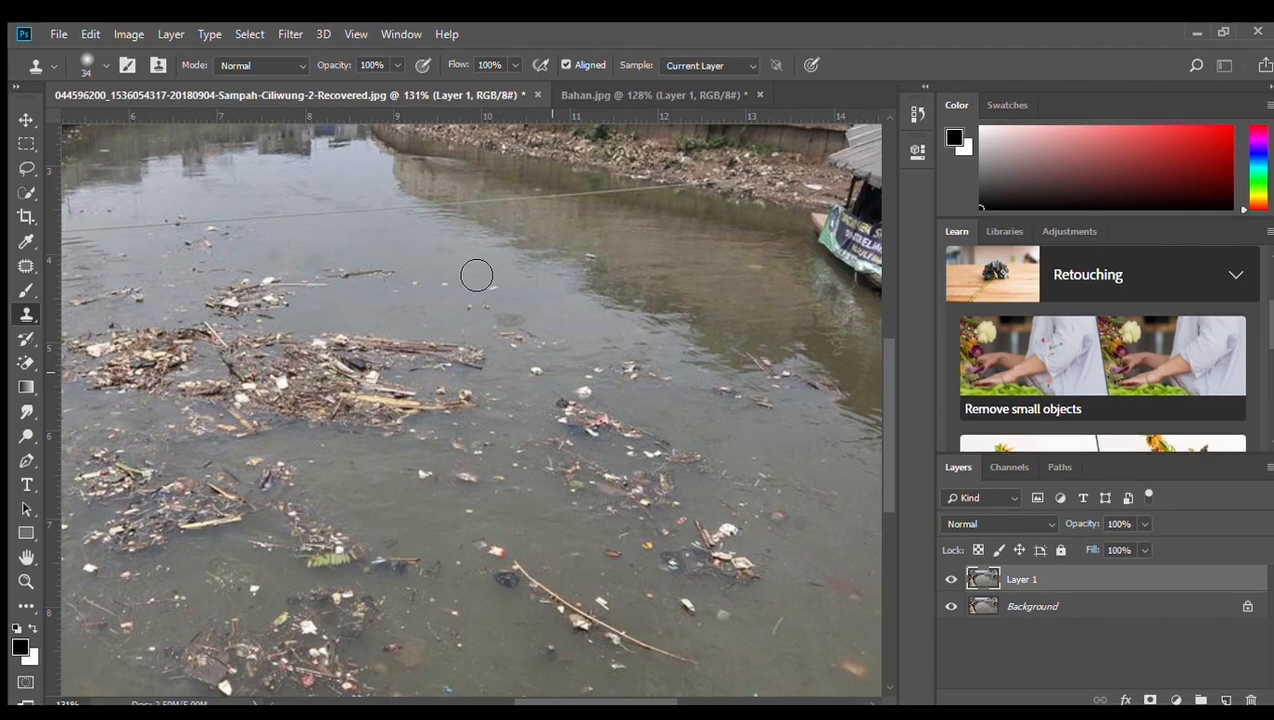
pyautogui.scroll(3, 588, 369)
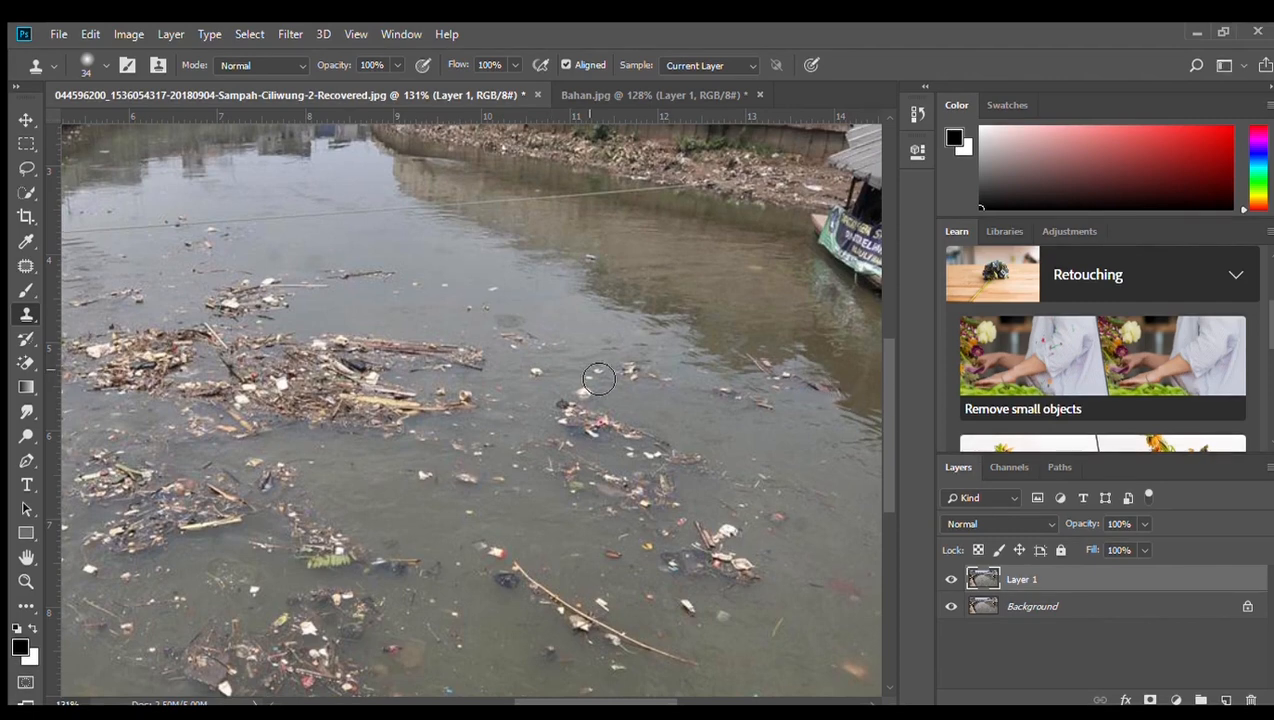
pyautogui.scroll(2, 588, 369)
pyautogui.scroll(2, 516, 321)
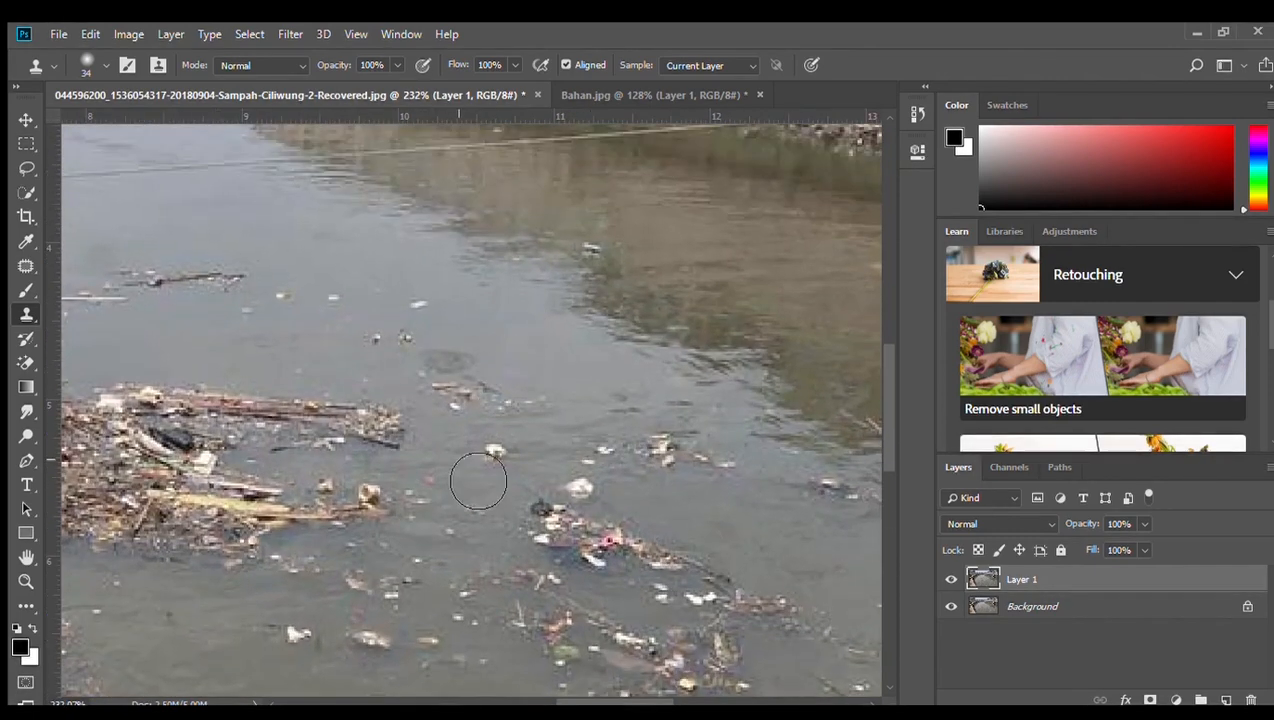
pyautogui.scroll(-3, 480, 480)
pyautogui.scroll(-4, 556, 428)
pyautogui.scroll(3, 562, 420)
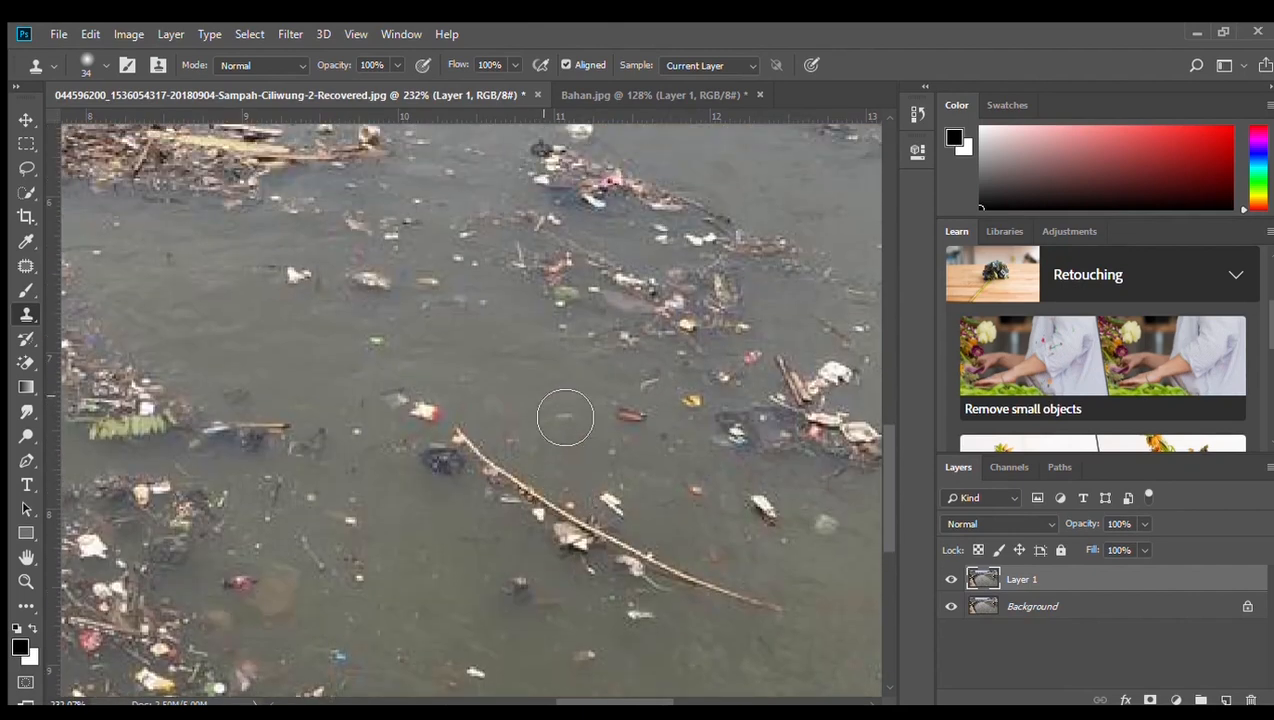
pyautogui.scroll(2, 567, 415)
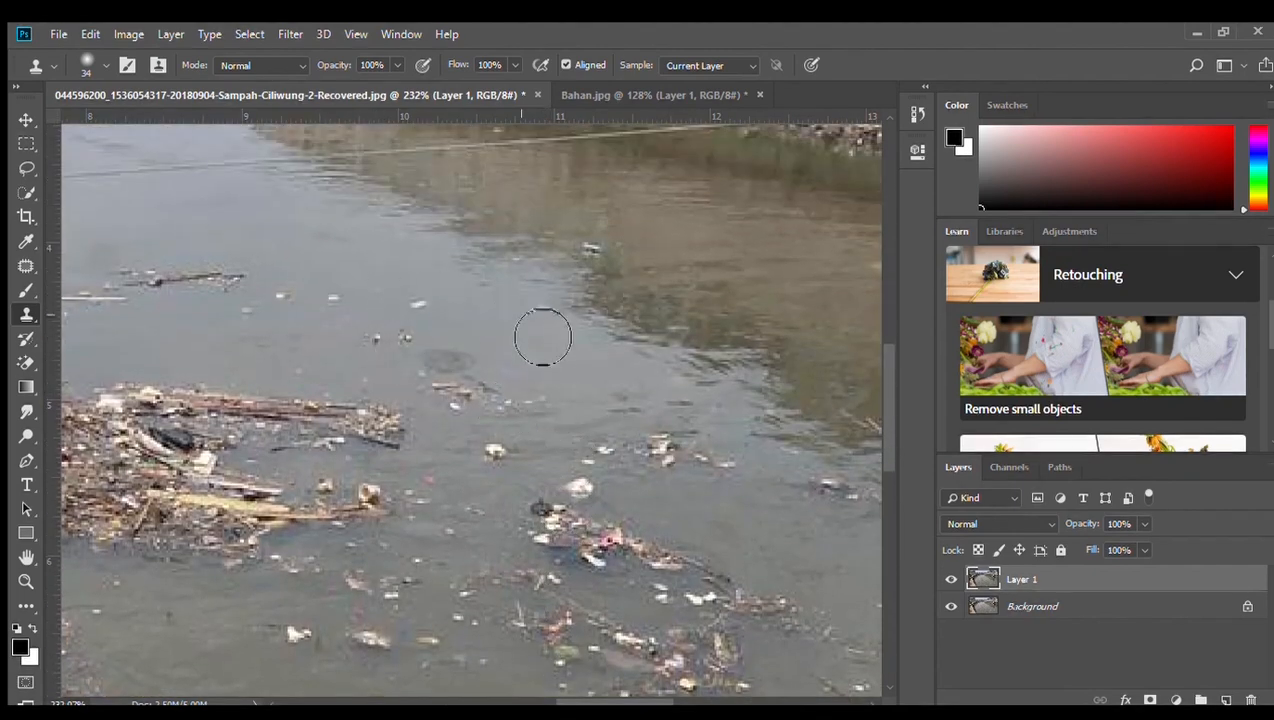
pyautogui.scroll(3, 716, 477)
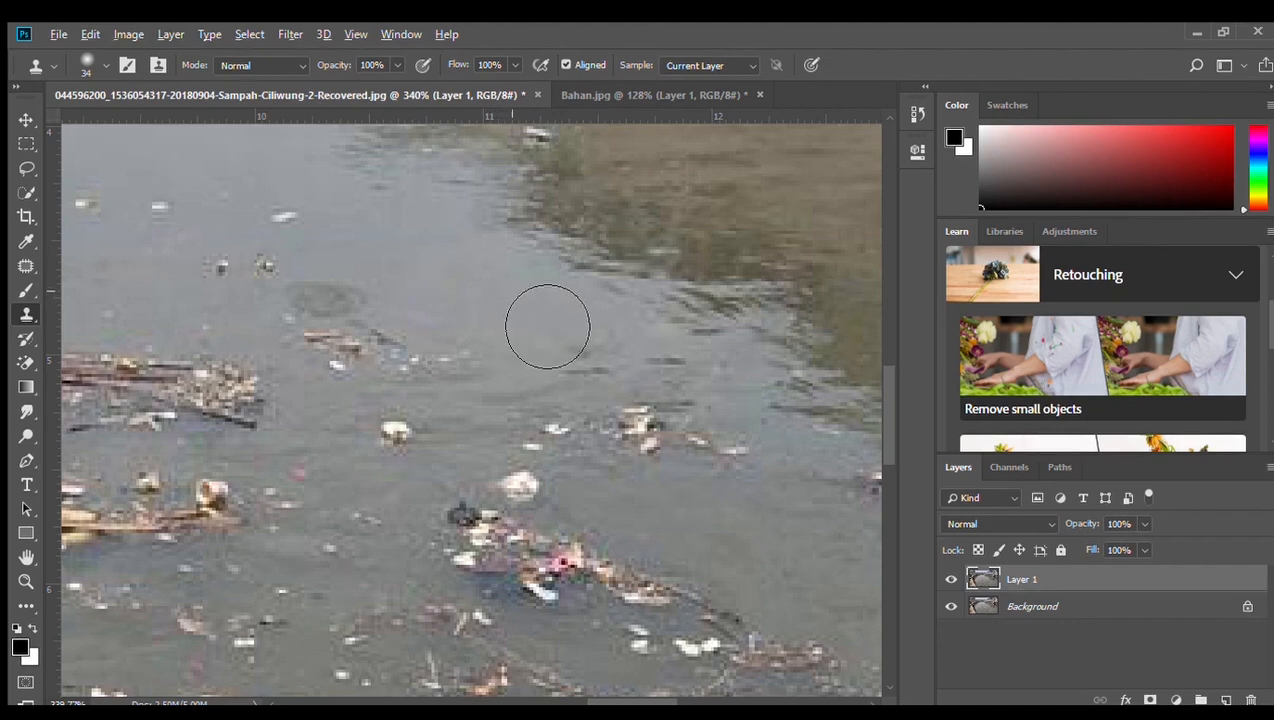
pyautogui.keyDown('alt'); pyautogui.click(513, 291); pyautogui.keyUp('alt')
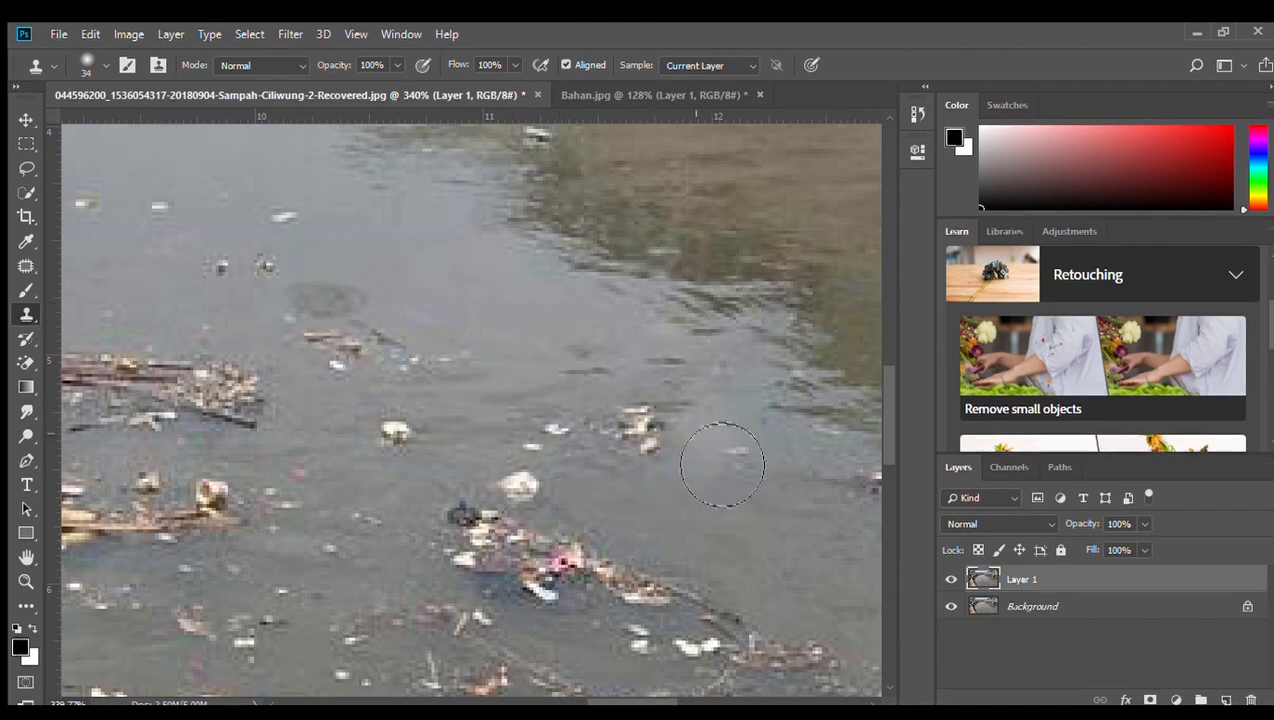
# Try cloning the sampled water over the small debris clump below the bank reflection, and undo the test strokes.
pyautogui.moveTo(606, 455); pyautogui.dragTo(684, 452)
pyautogui.hotkey('ctrl', 'z')
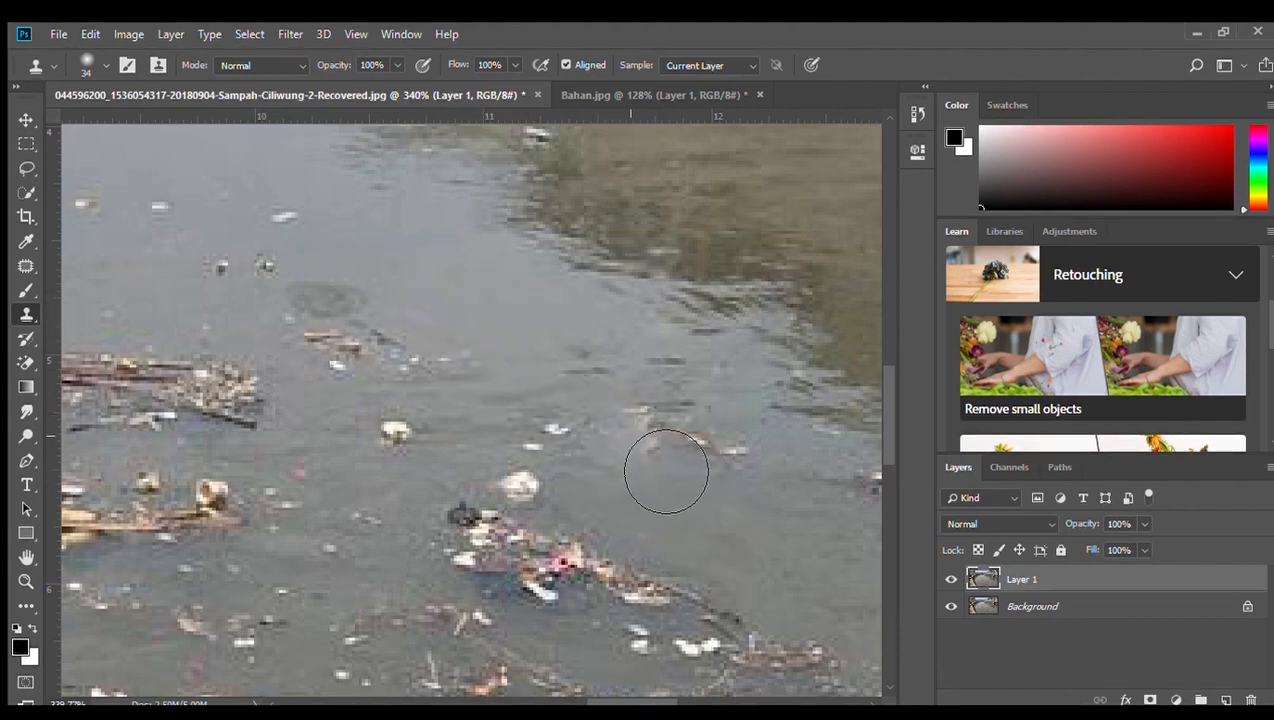
pyautogui.hotkey('ctrl', 'z')
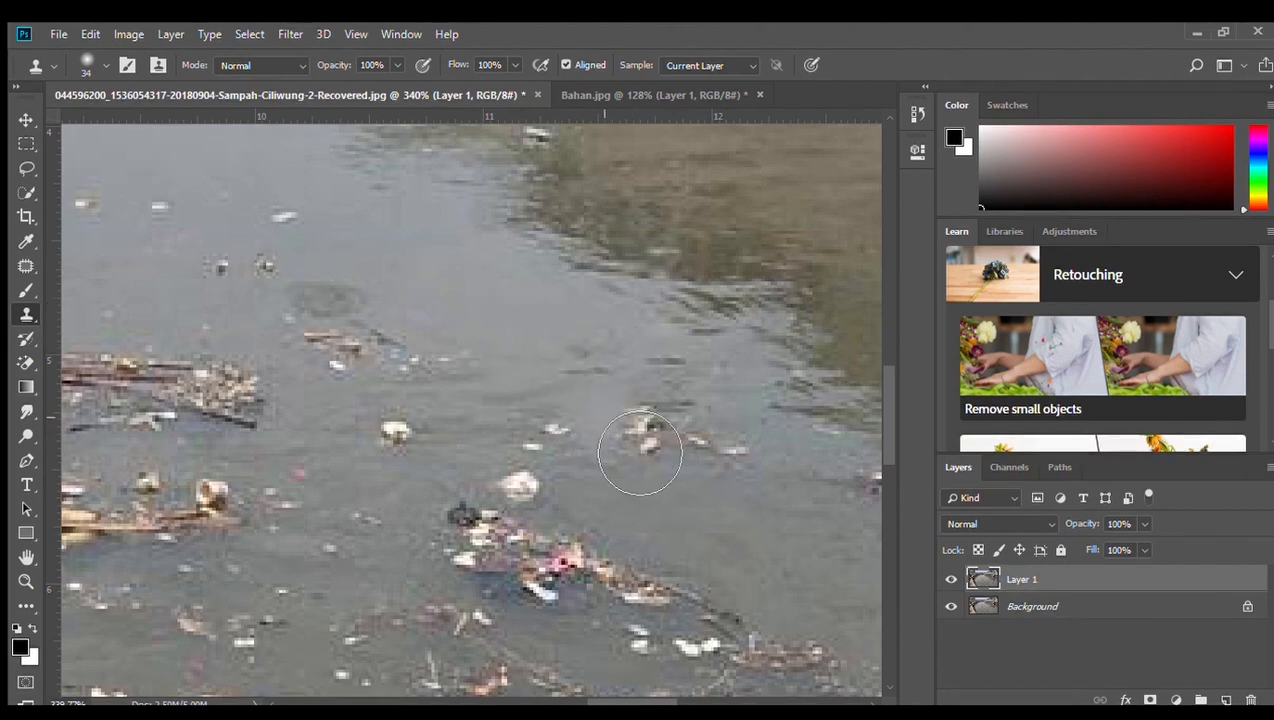
pyautogui.click(638, 432)
pyautogui.hotkey('ctrl', 'z')
# Clone the sampled water over the small debris clump and white bits above the pink litter cluster.
pyautogui.click(640, 430)
pyautogui.click(690, 452)
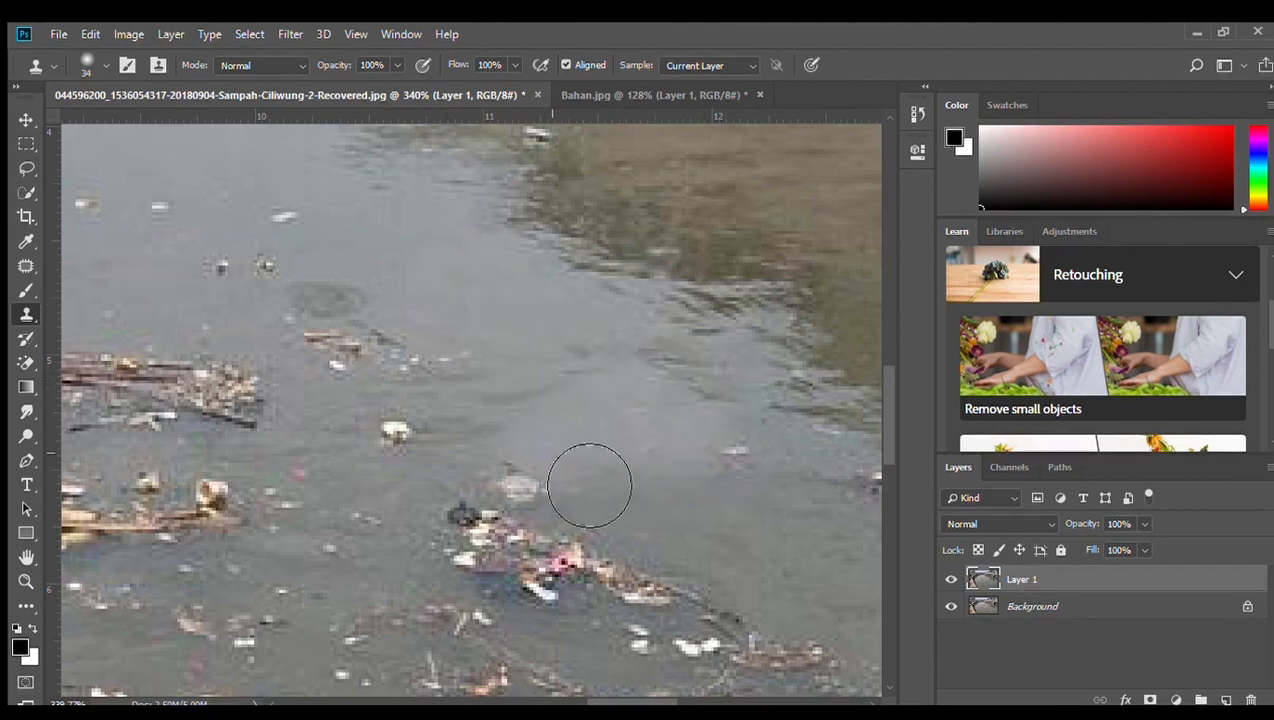
pyautogui.scroll(1, 625, 478)
pyautogui.scroll(-1, 625, 478)
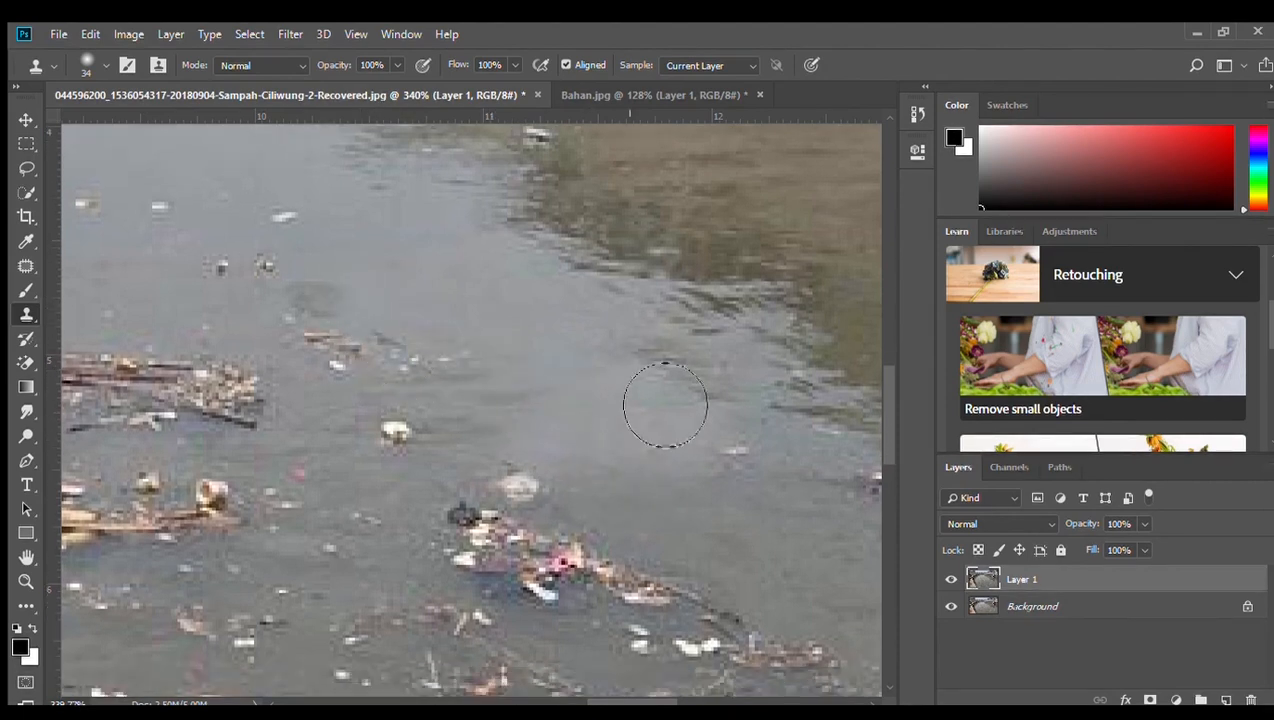
pyautogui.scroll(5, 663, 404)
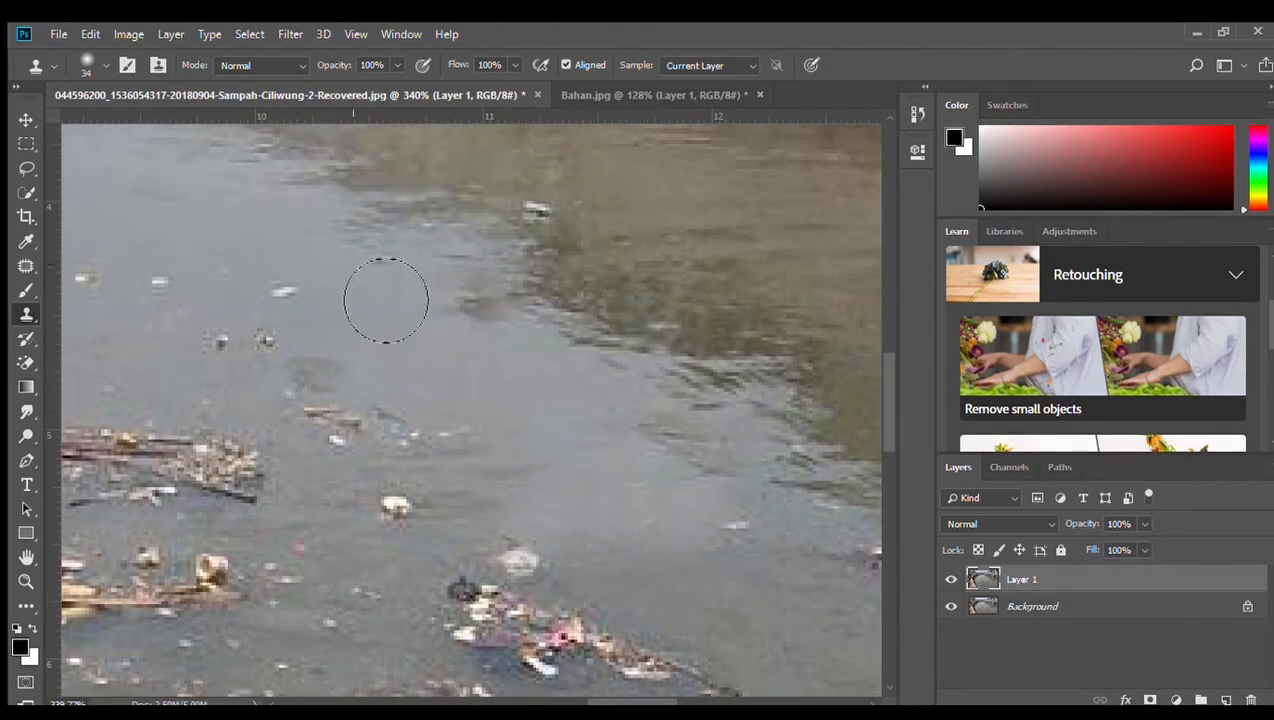
pyautogui.scroll(-4, 124, 366)
pyautogui.scroll(4, 240, 360)
pyautogui.click(230, 346)
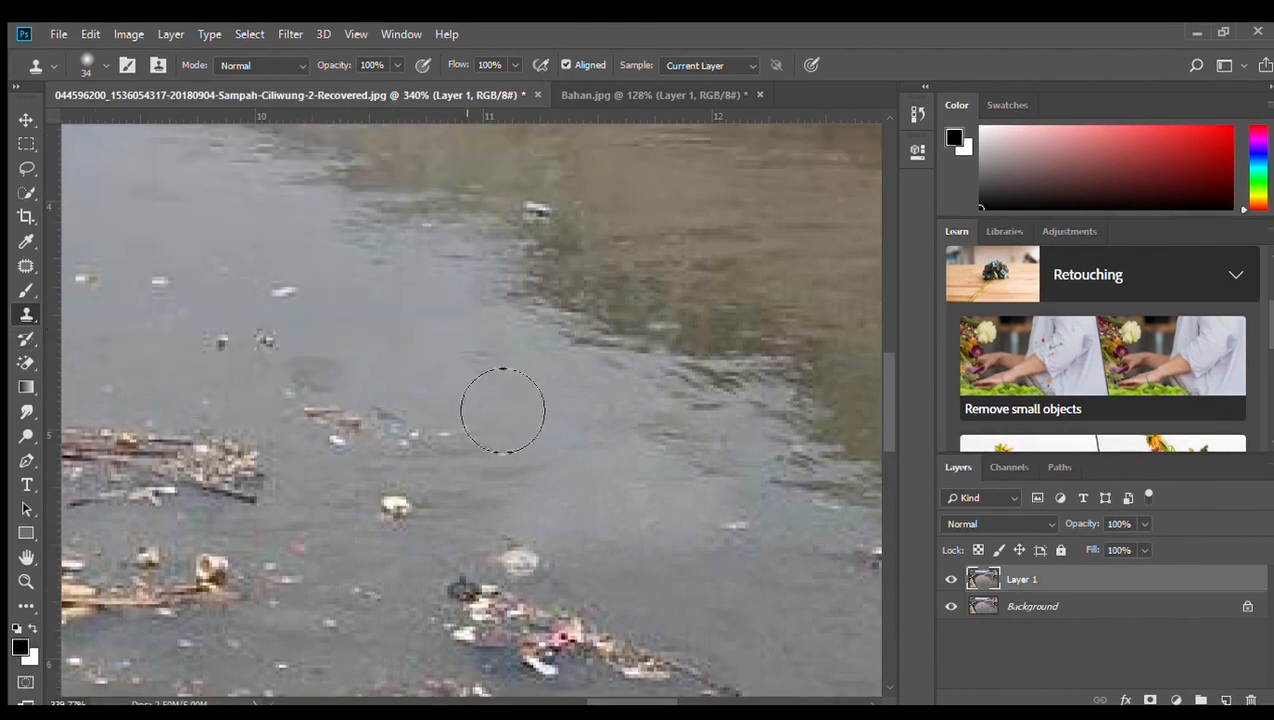
# Sample the brown reflected water and clone it over the white speck at the reflection's edge.
pyautogui.scroll(10, 500, 410)
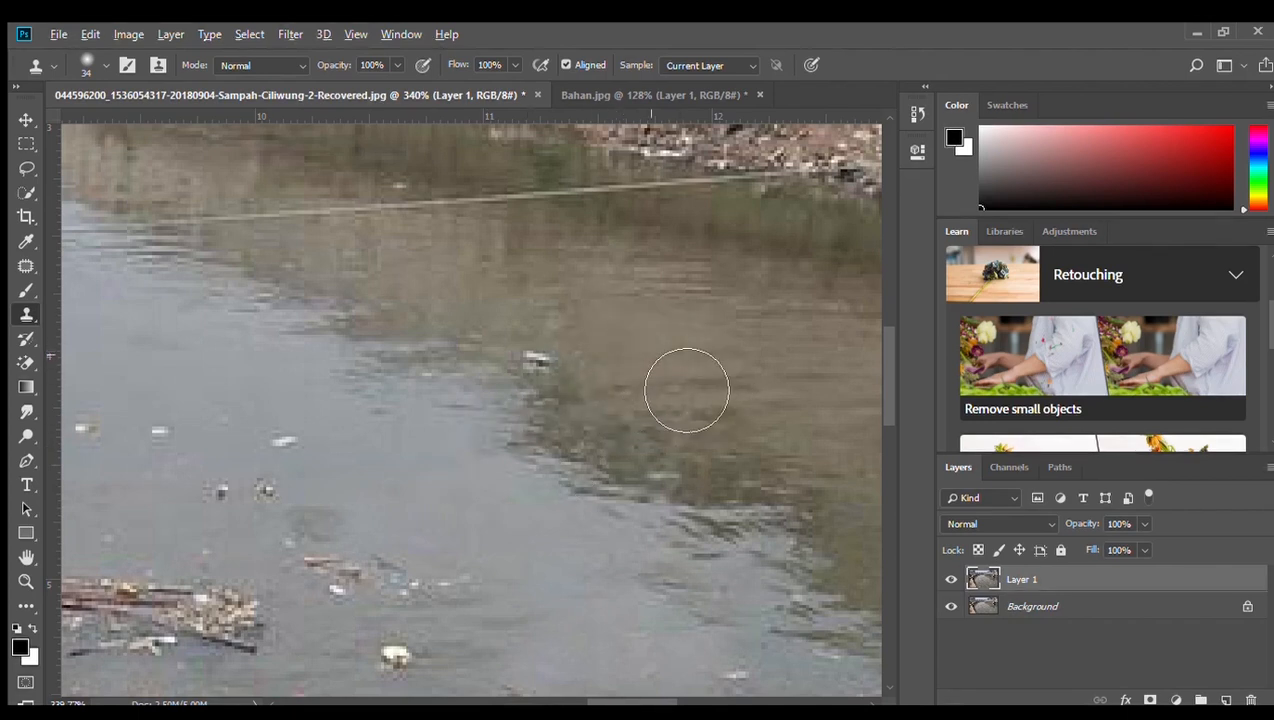
pyautogui.keyDown('alt'); pyautogui.click(660, 353); pyautogui.keyUp('alt')
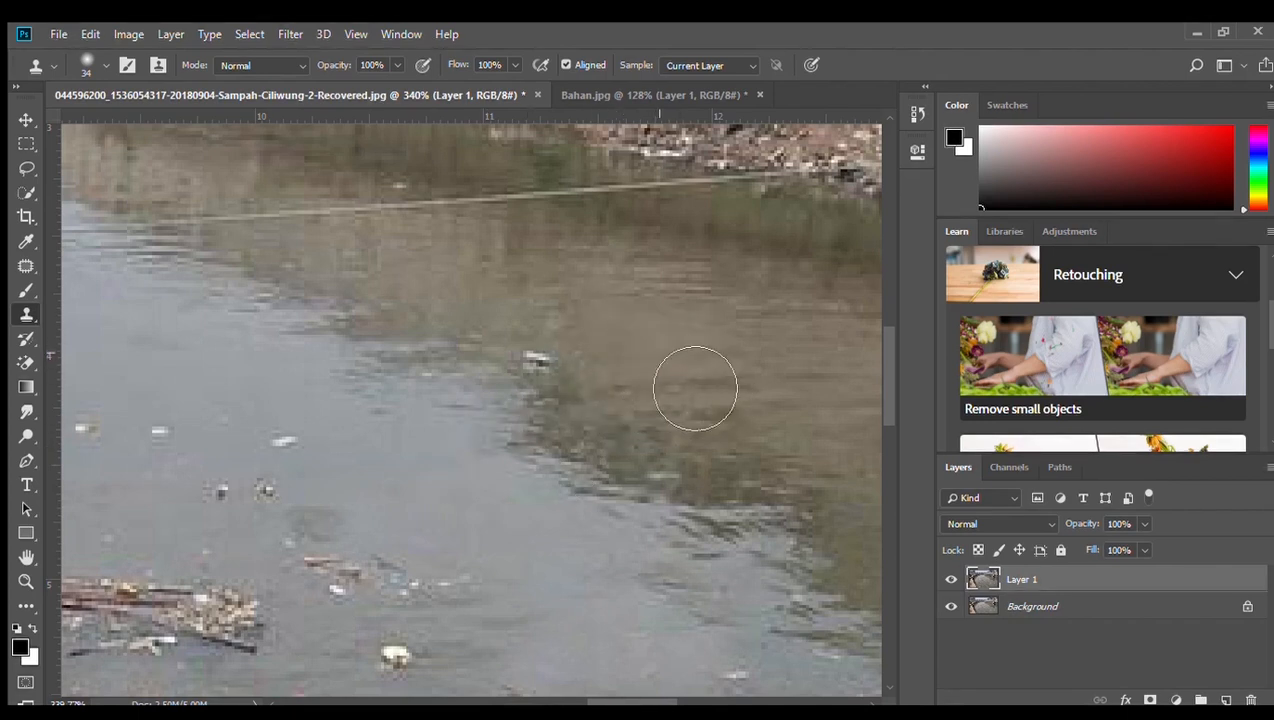
pyautogui.click(534, 359)
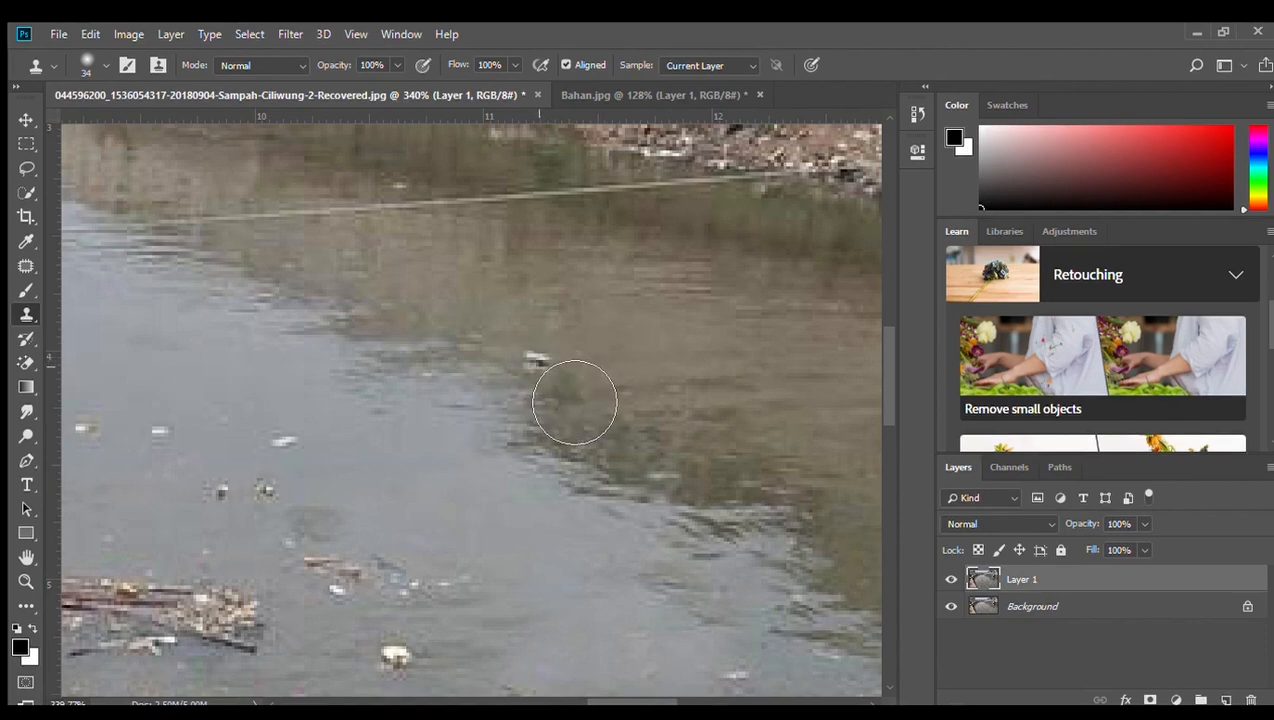
pyautogui.scroll(-3, 192, 407)
pyautogui.scroll(3, 301, 433)
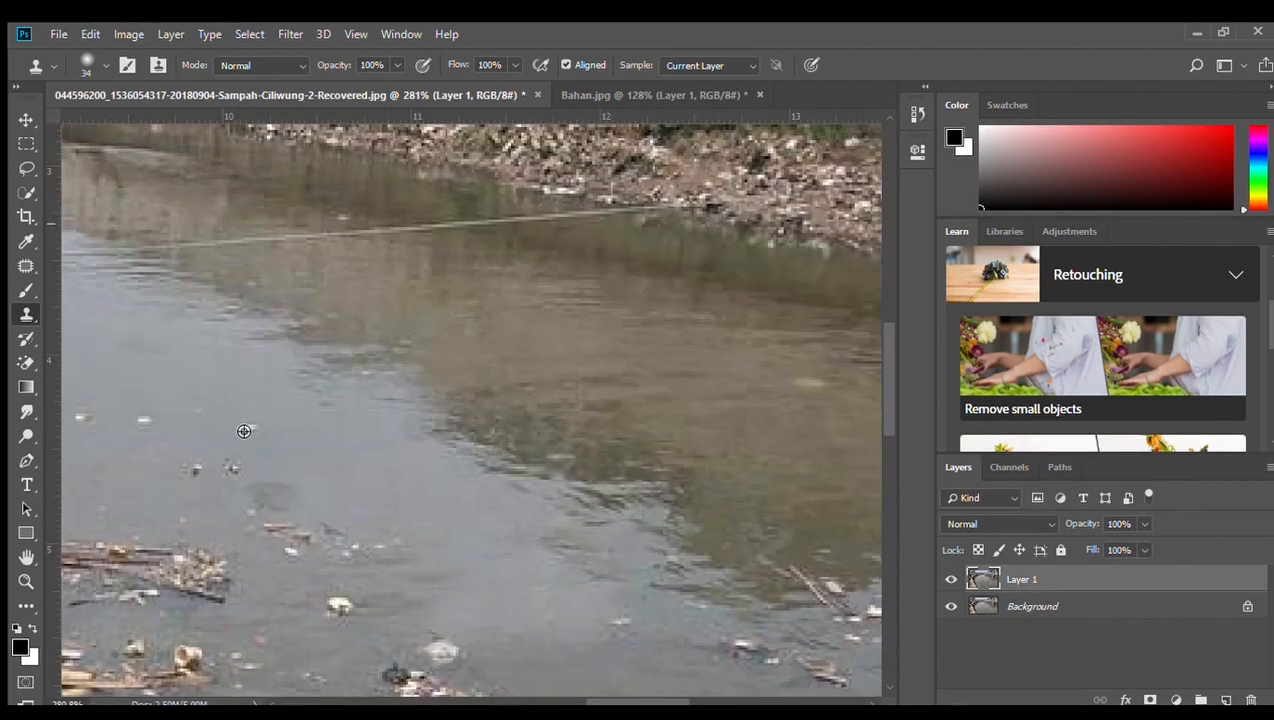
# Sample clean grey water and clone it over the small white specks and dark ripple above the large debris pile.
pyautogui.scroll(-2, 352, 458)
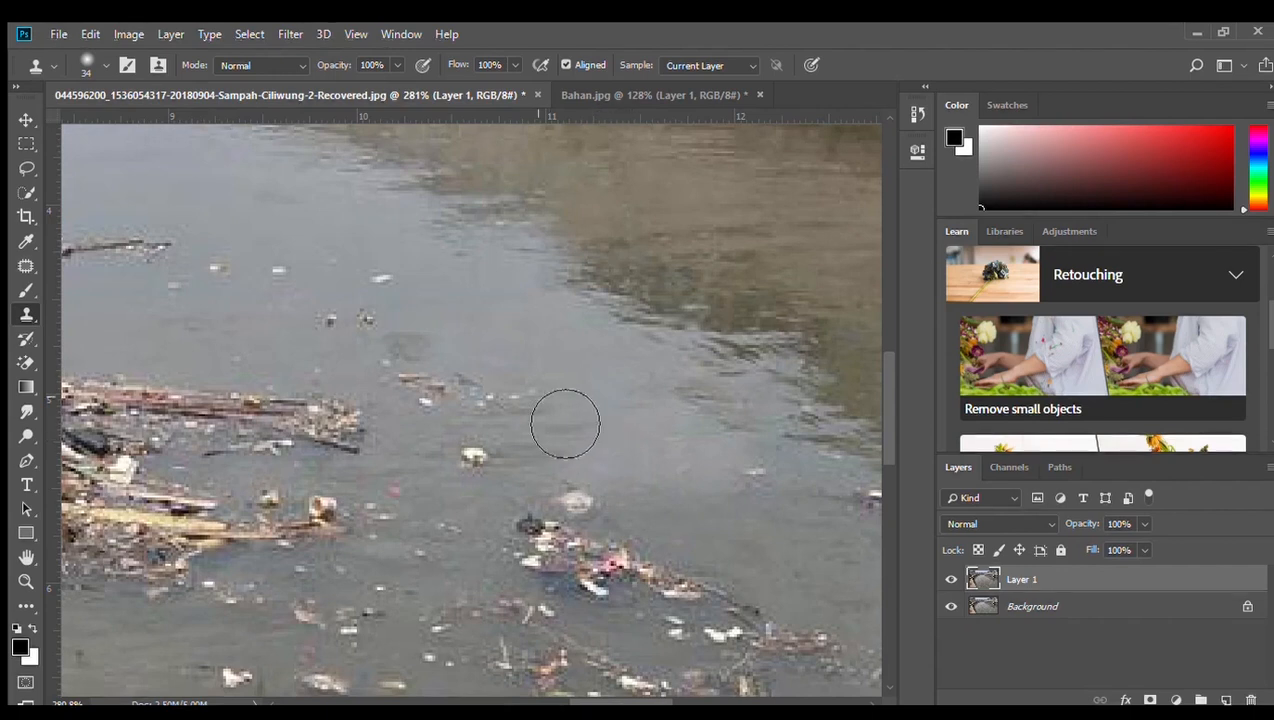
pyautogui.keyDown('alt'); pyautogui.click(327, 232); pyautogui.keyUp('alt')
pyautogui.click(374, 293)
pyautogui.click(343, 309)
pyautogui.click(293, 277)
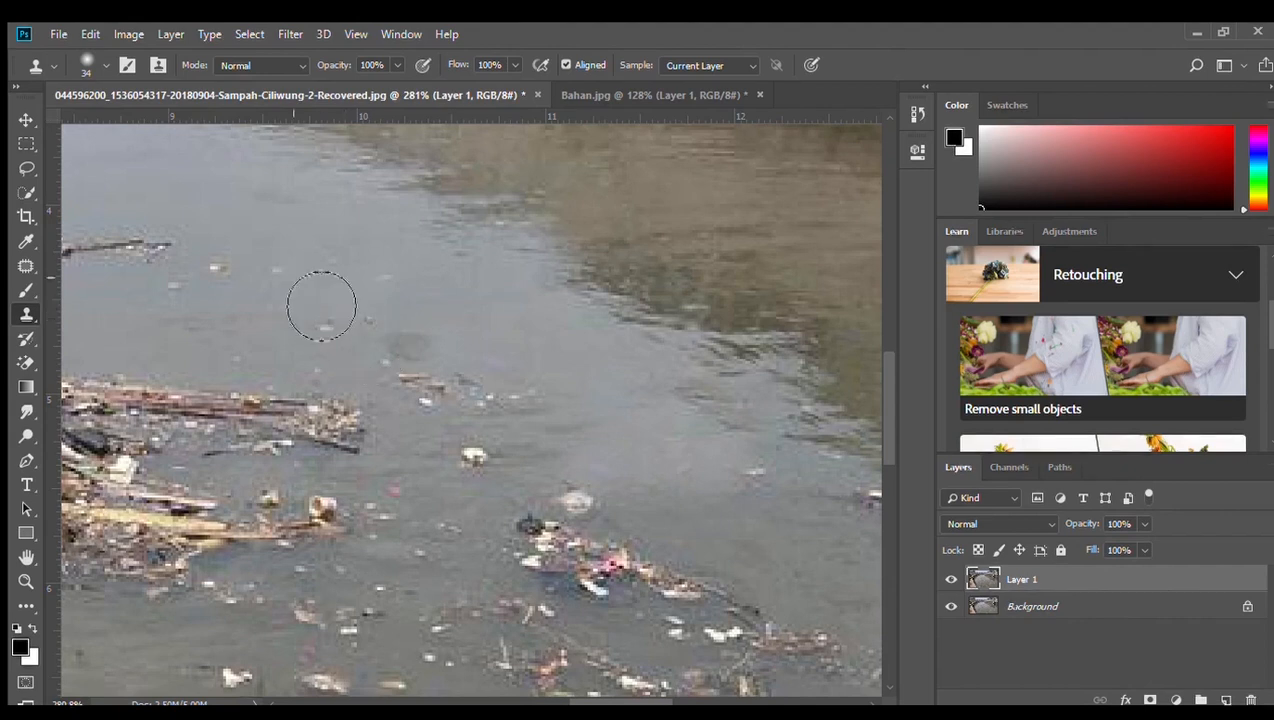
pyautogui.click(387, 318)
pyautogui.click(404, 348)
pyautogui.click(441, 418)
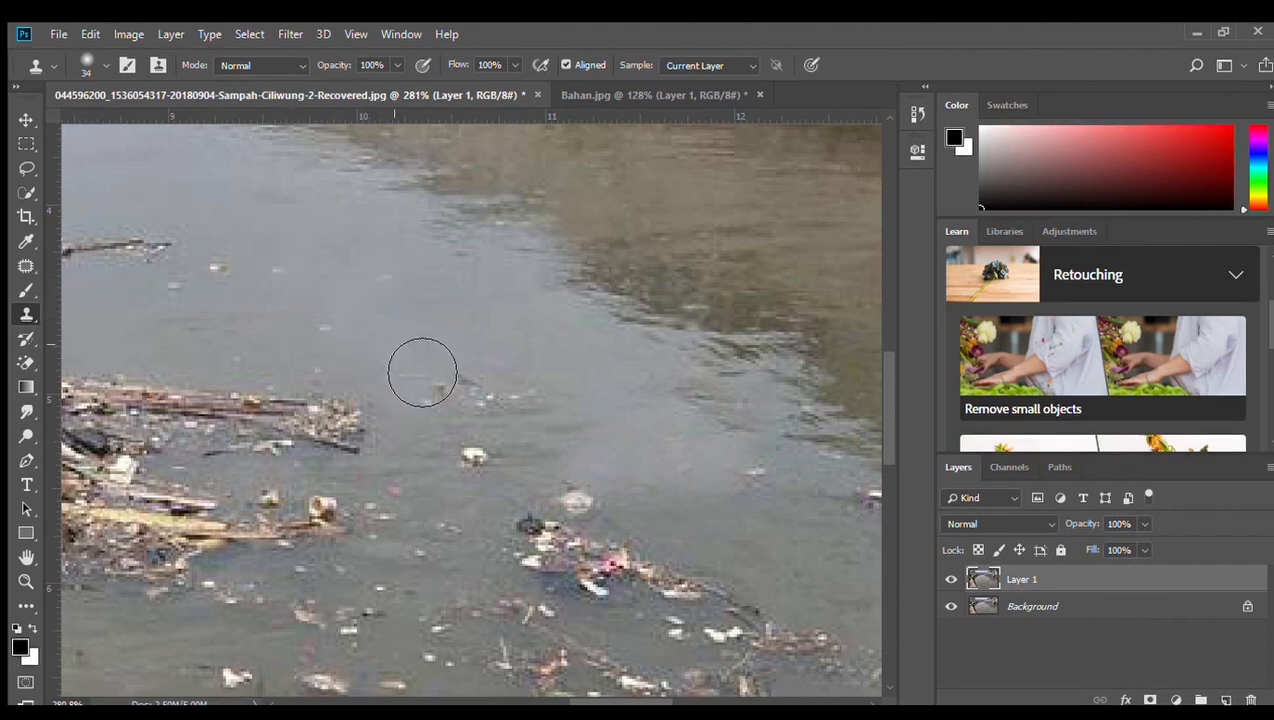
# Resample nearby clean water and clone it over the twig remnants and white floating piece beside the large debris pile.
pyautogui.keyDown('alt'); pyautogui.click(505, 329); pyautogui.keyUp('alt')
pyautogui.click(490, 406)
pyautogui.click(455, 392)
pyautogui.click(517, 428)
pyautogui.moveTo(474, 467); pyautogui.dragTo(502, 495)
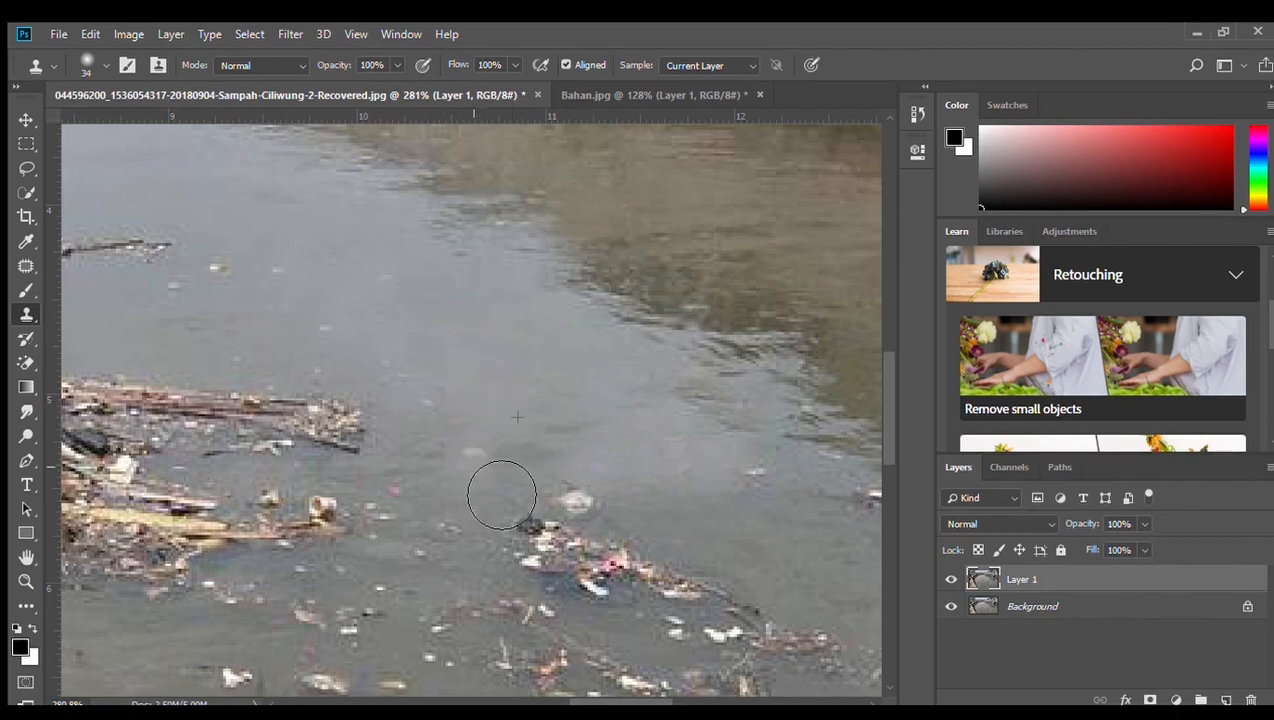
pyautogui.click(371, 378)
pyautogui.keyDown('alt'); pyautogui.click(458, 335); pyautogui.keyUp('alt')
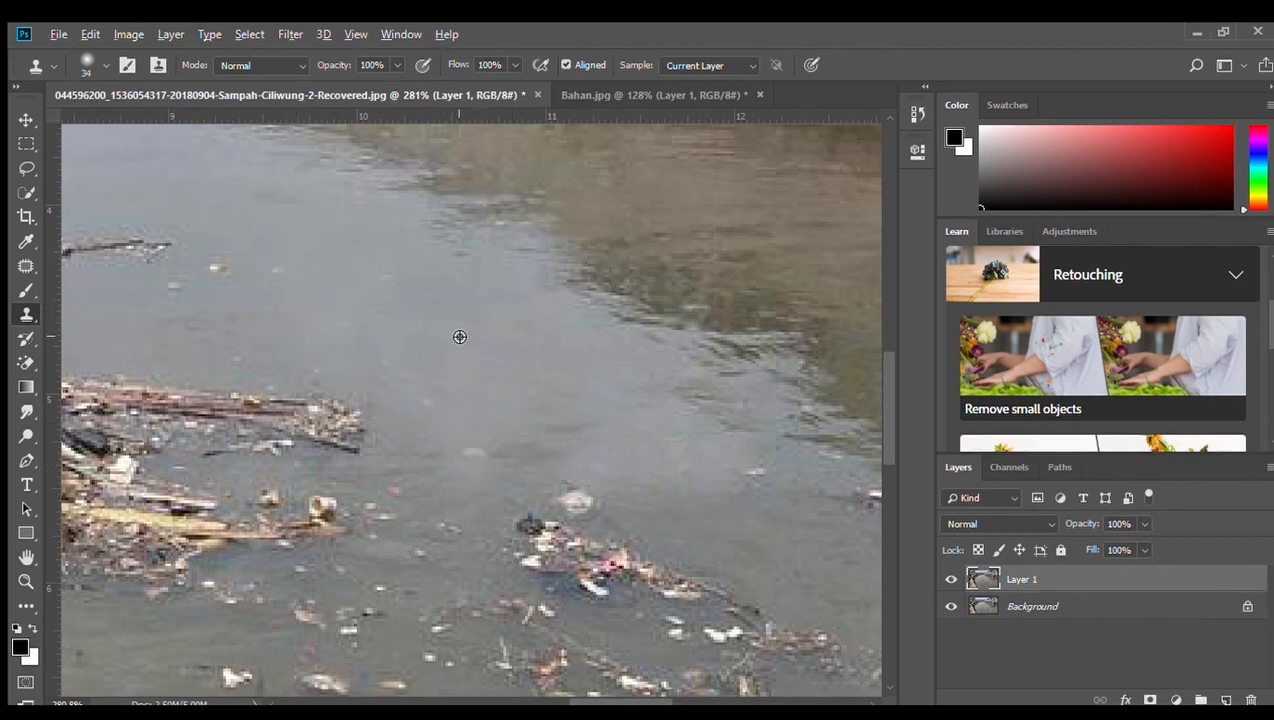
pyautogui.click(313, 305)
pyautogui.click(493, 459)
# Clone clean water over the round white piece and the upper-left end of the pink litter cluster.
pyautogui.keyDown('alt'); pyautogui.click(448, 344); pyautogui.keyUp('alt')
pyautogui.click(588, 527)
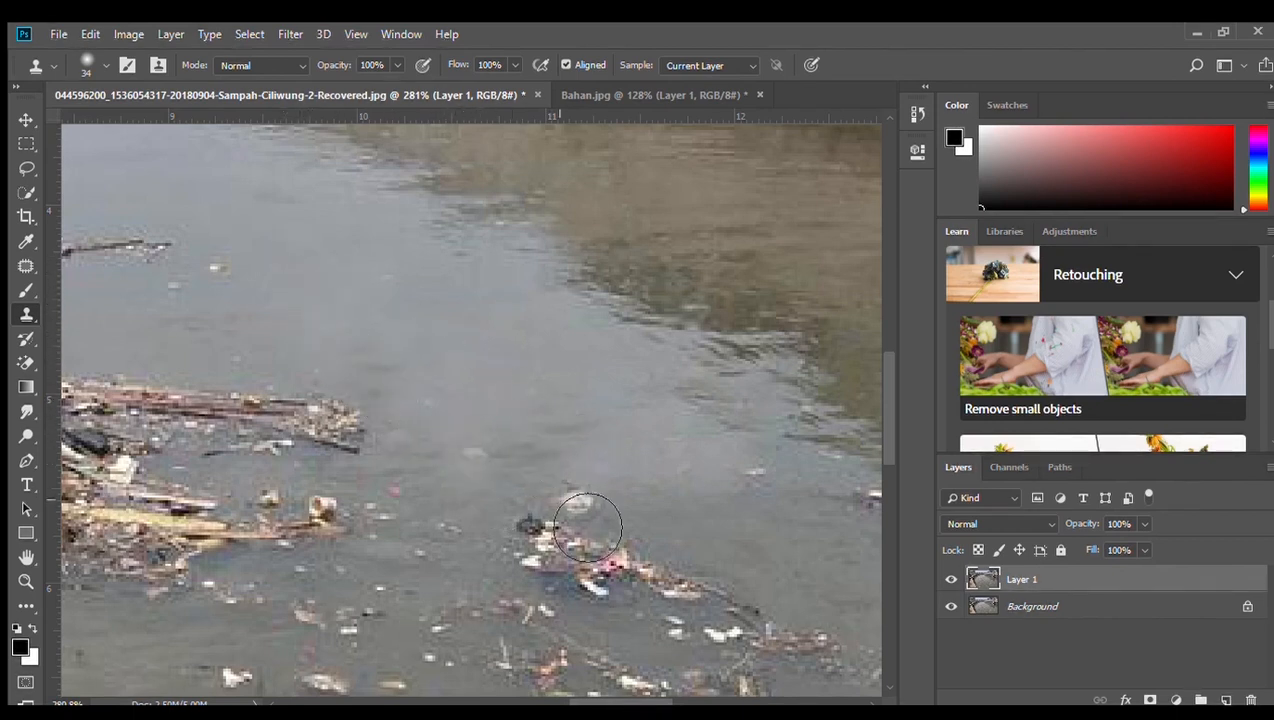
pyautogui.click(575, 513)
pyautogui.click(484, 467)
pyautogui.click(549, 470)
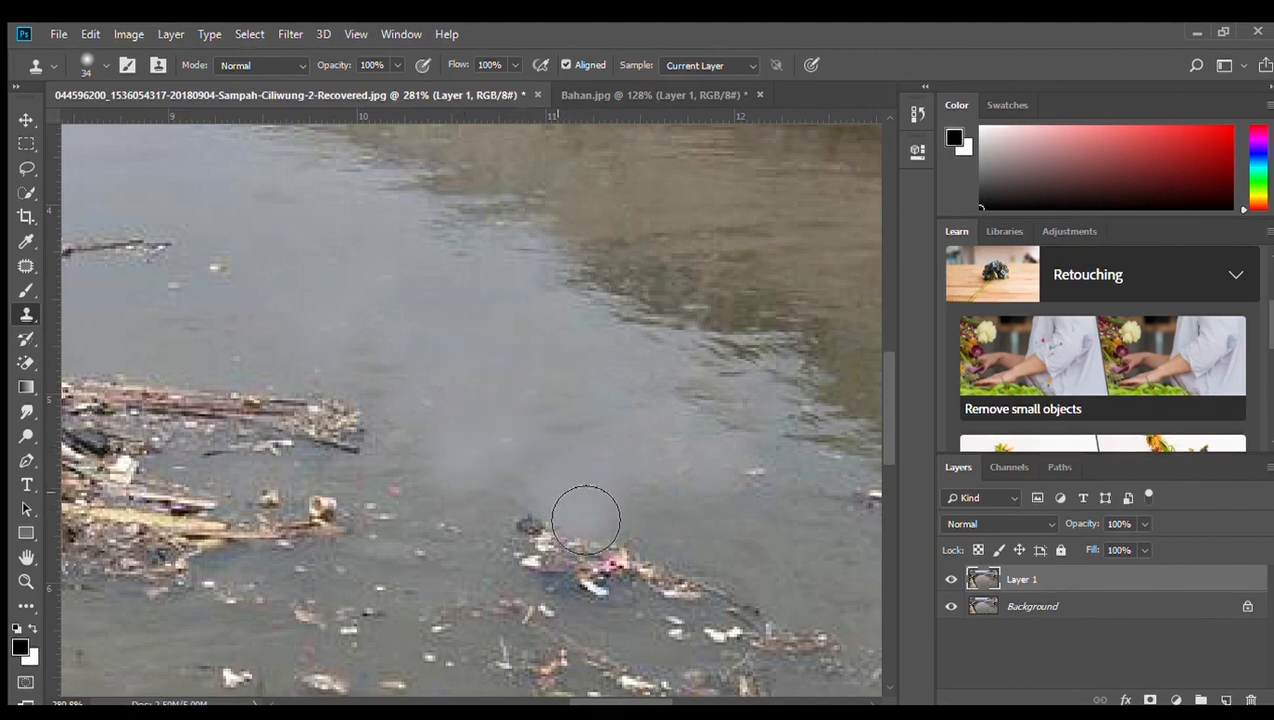
pyautogui.keyDown('alt'); pyautogui.click(479, 379); pyautogui.keyUp('alt')
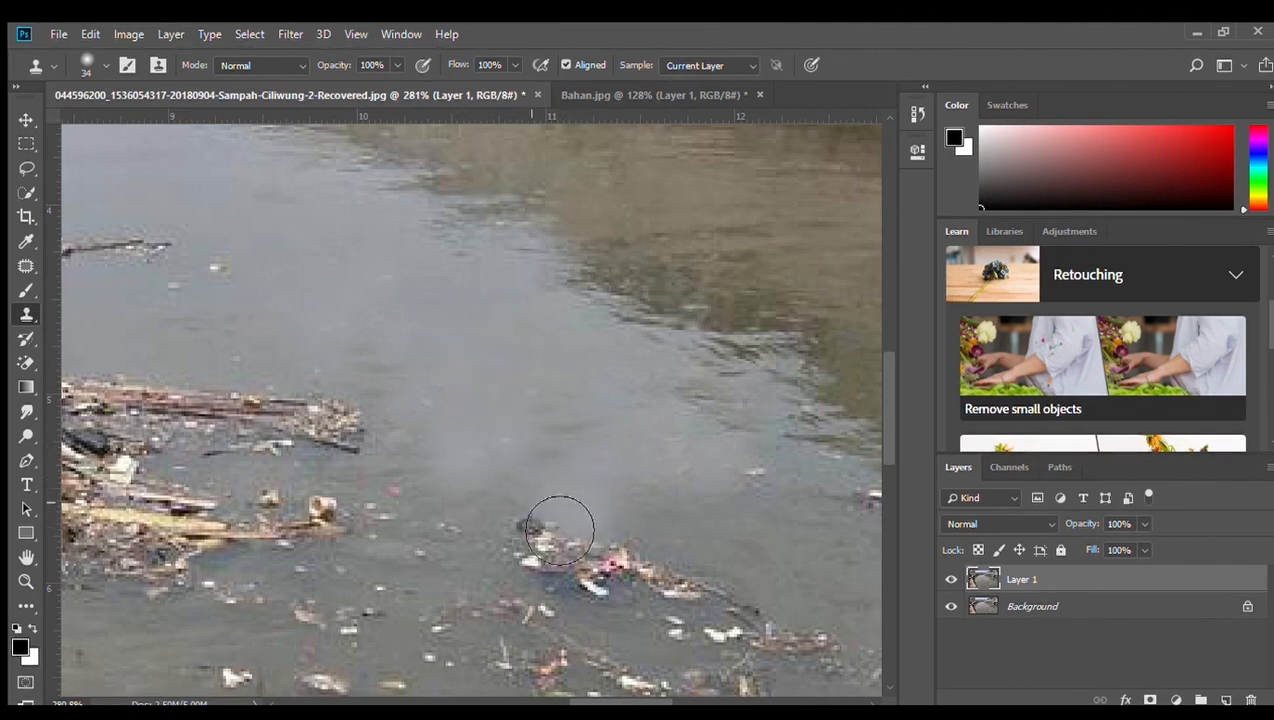
pyautogui.moveTo(558, 526)
pyautogui.mouseDown()
pyautogui.moveTo(627, 576)
pyautogui.moveTo(523, 532)
pyautogui.mouseUp()
# Sample clean water above the large debris pile and clone it over the speck and twig tip farther upstream.
pyautogui.scroll(4, 424, 424)
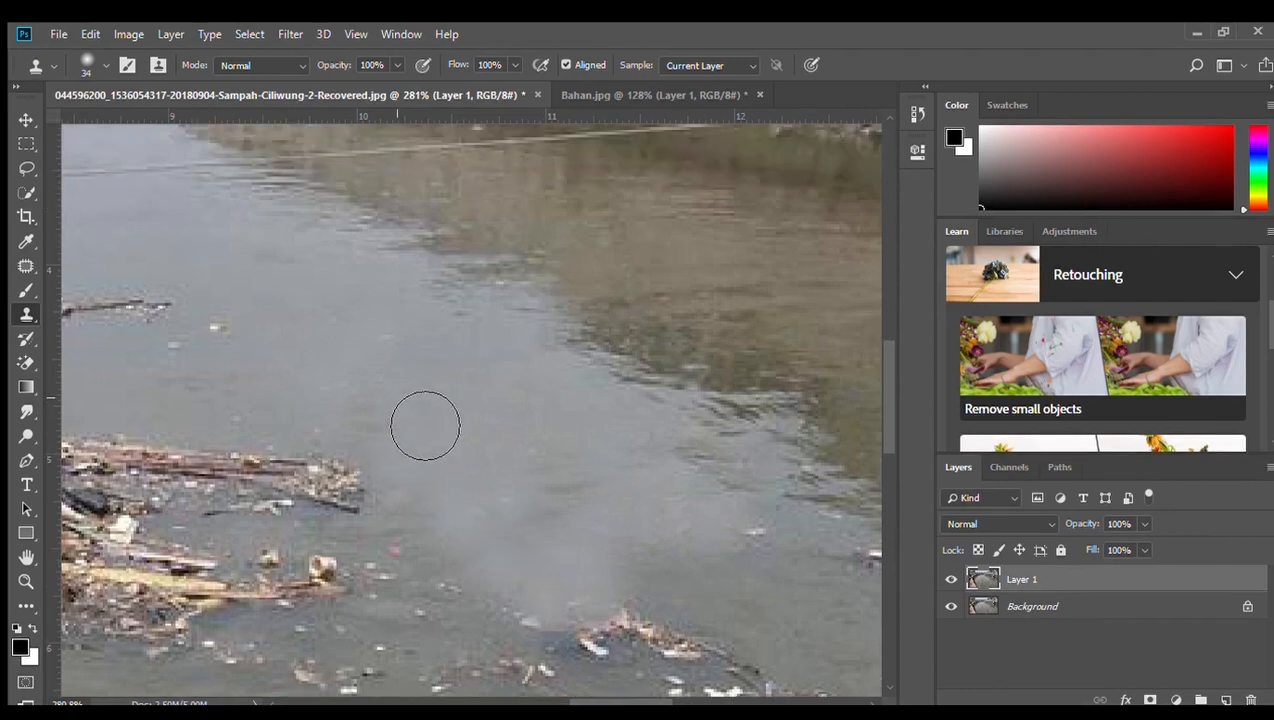
pyautogui.hscroll(-3, 532, 457)
pyautogui.hscroll(-3, 532, 457)
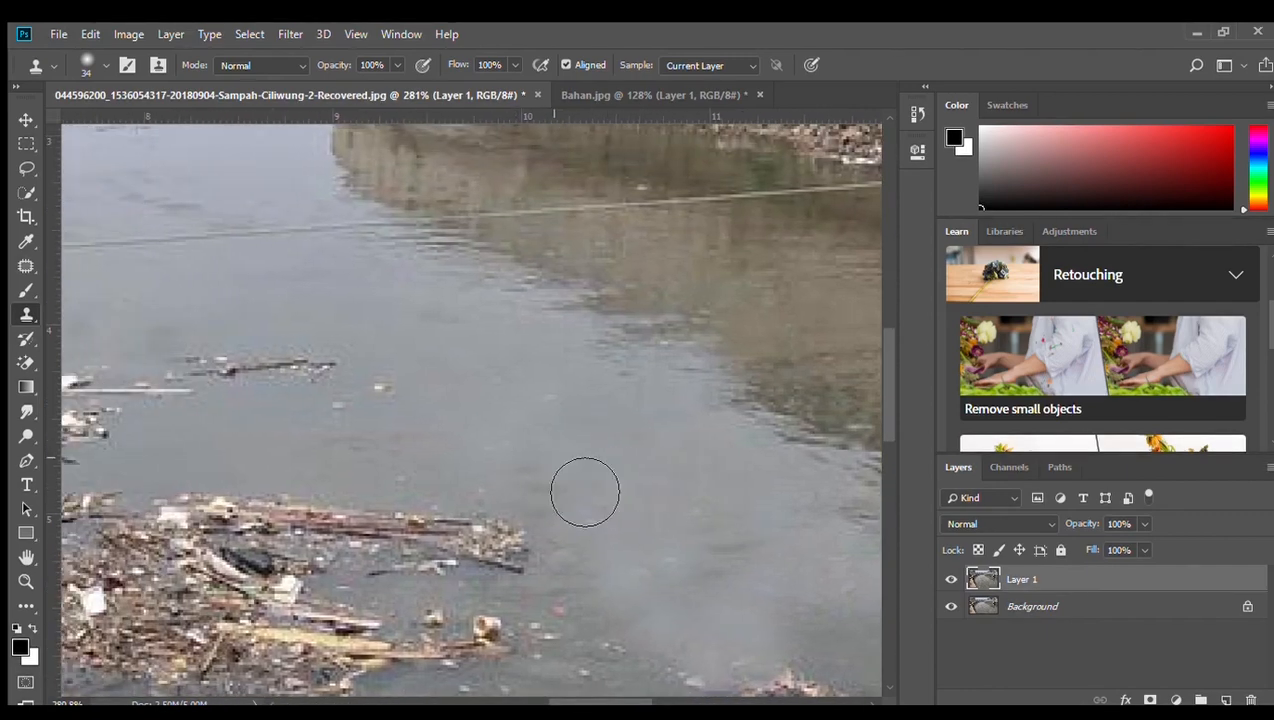
pyautogui.scroll(-5, 661, 506)
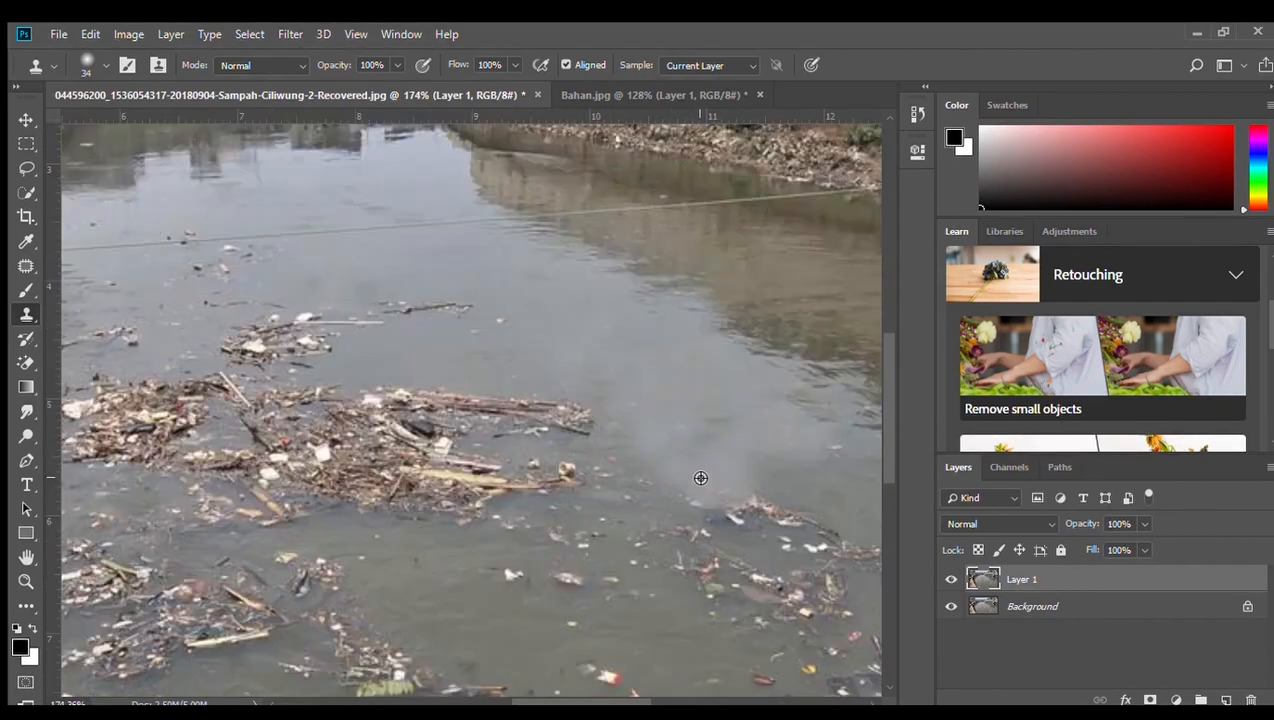
pyautogui.scroll(5, 697, 472)
pyautogui.hscroll(-3, 635, 358)
pyautogui.scroll(6, 657, 387)
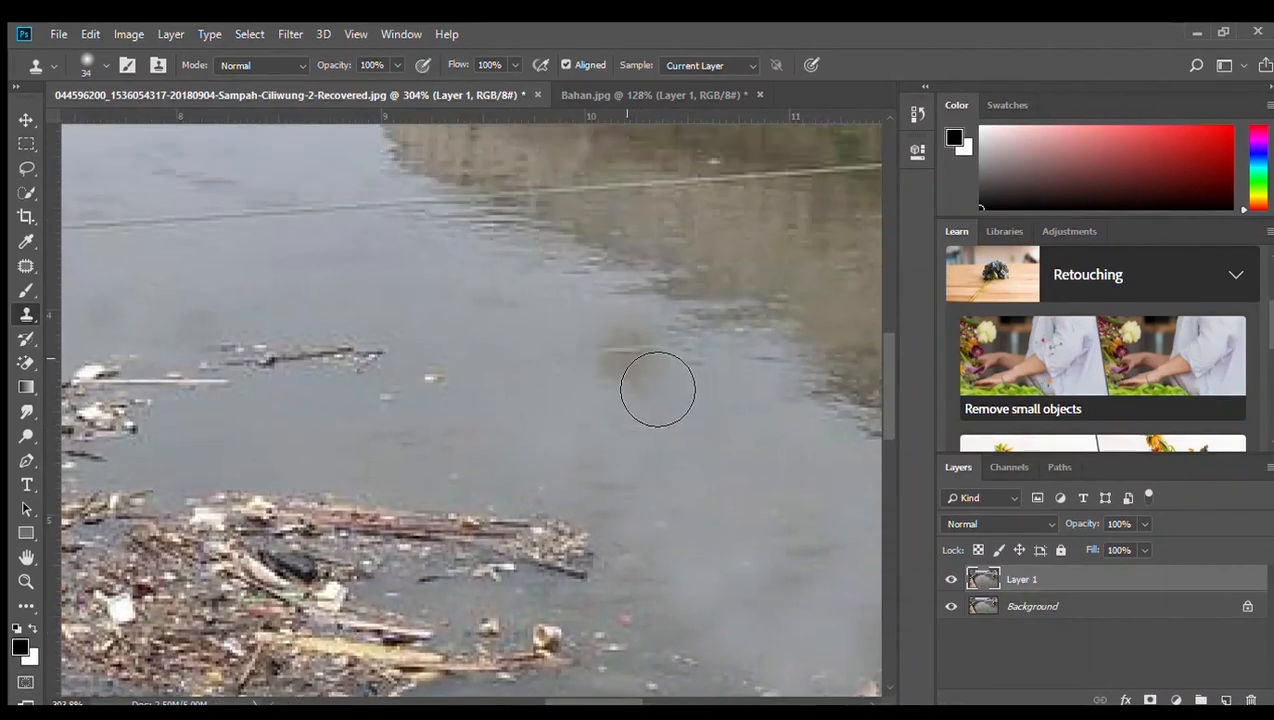
pyautogui.keyDown('alt'); pyautogui.click(568, 445); pyautogui.keyUp('alt')
pyautogui.click(362, 435)
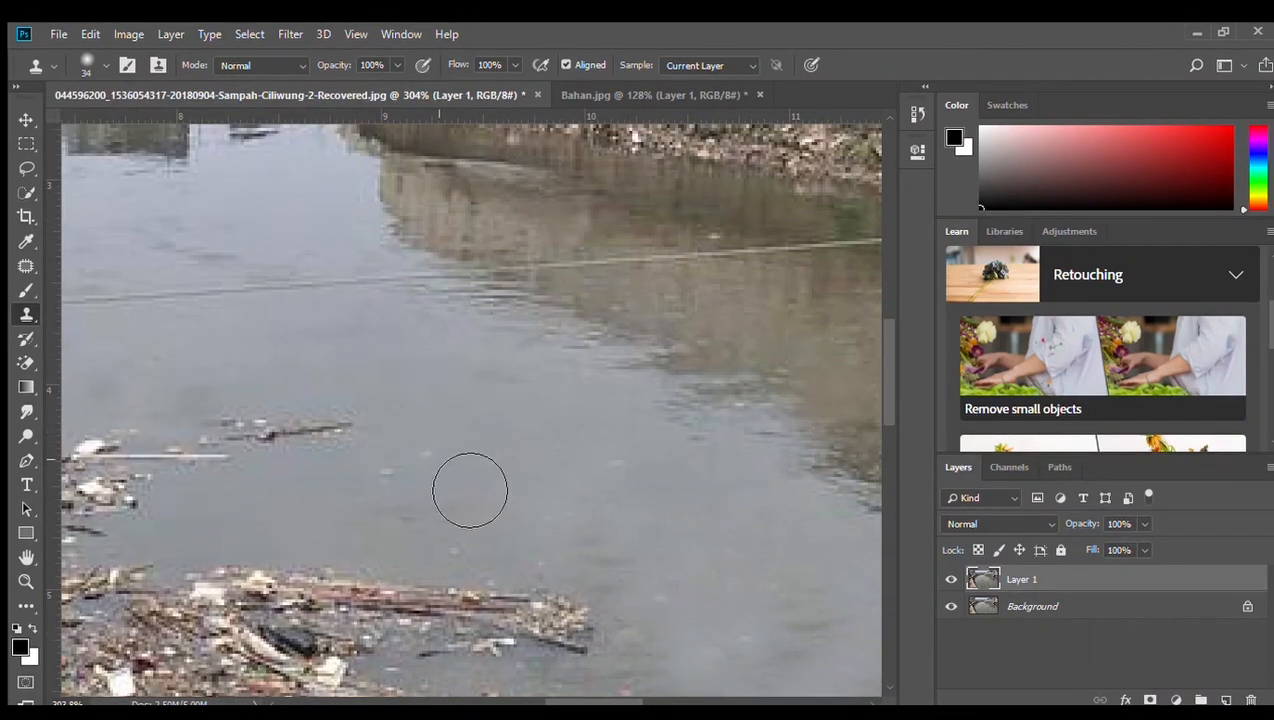
# Clone clean water over the long dark twig and the faint white specks upstream of the large debris pile.
pyautogui.click(438, 458)
pyautogui.click(326, 432)
pyautogui.click(384, 469)
pyautogui.click(243, 434)
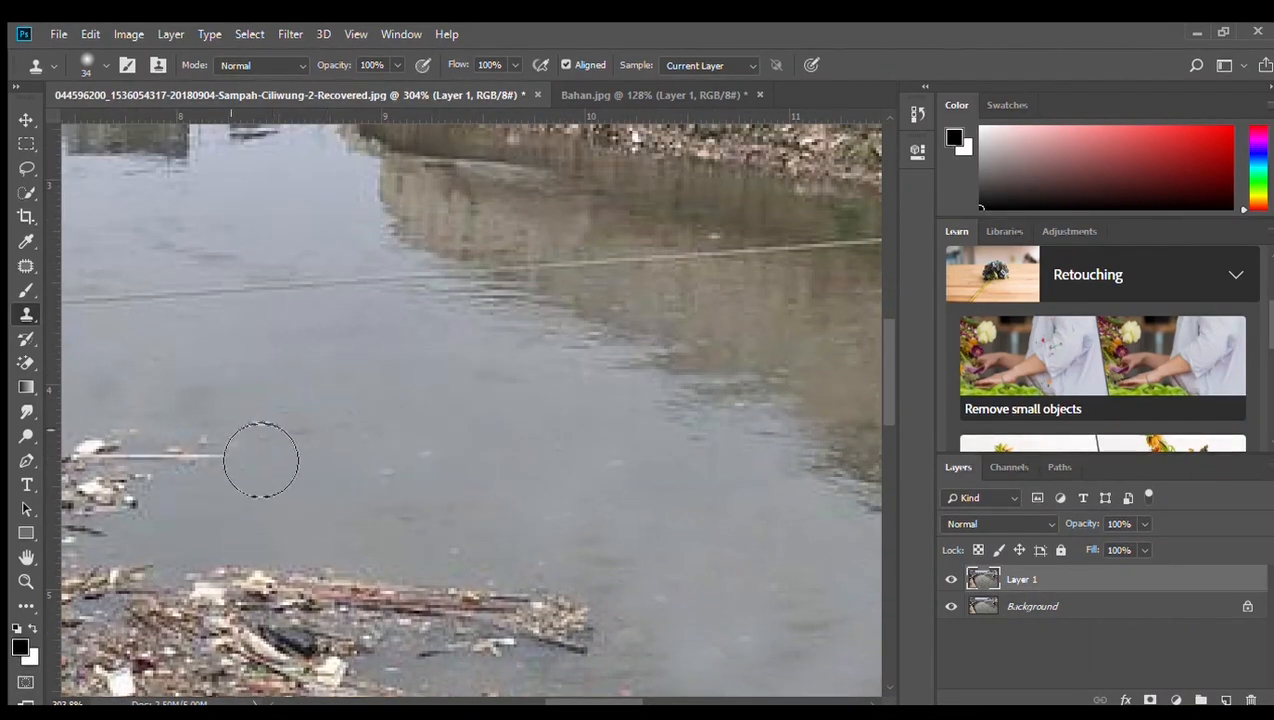
# Compare the cleaned river surface with the original by hiding and reshowing Layer 1, both close up and at full view.
pyautogui.scroll(-4, 730, 460)
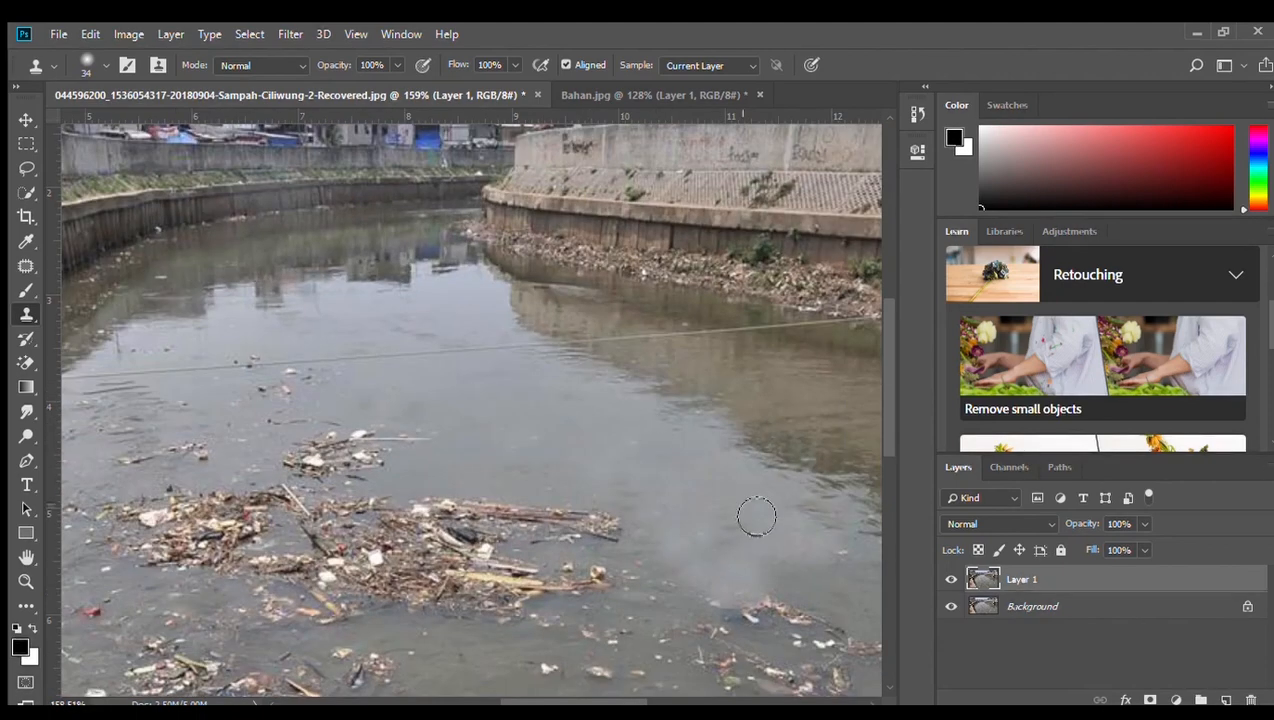
pyautogui.scroll(-2, 628, 472)
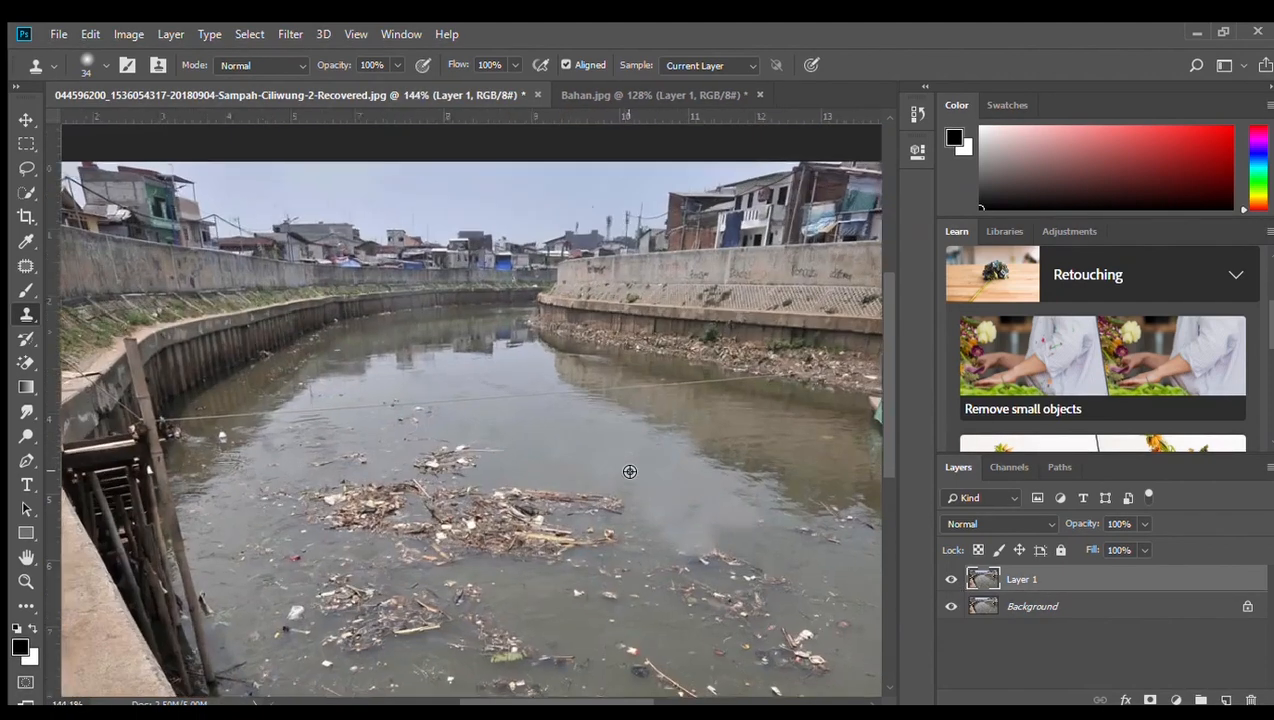
pyautogui.scroll(5, 640, 472)
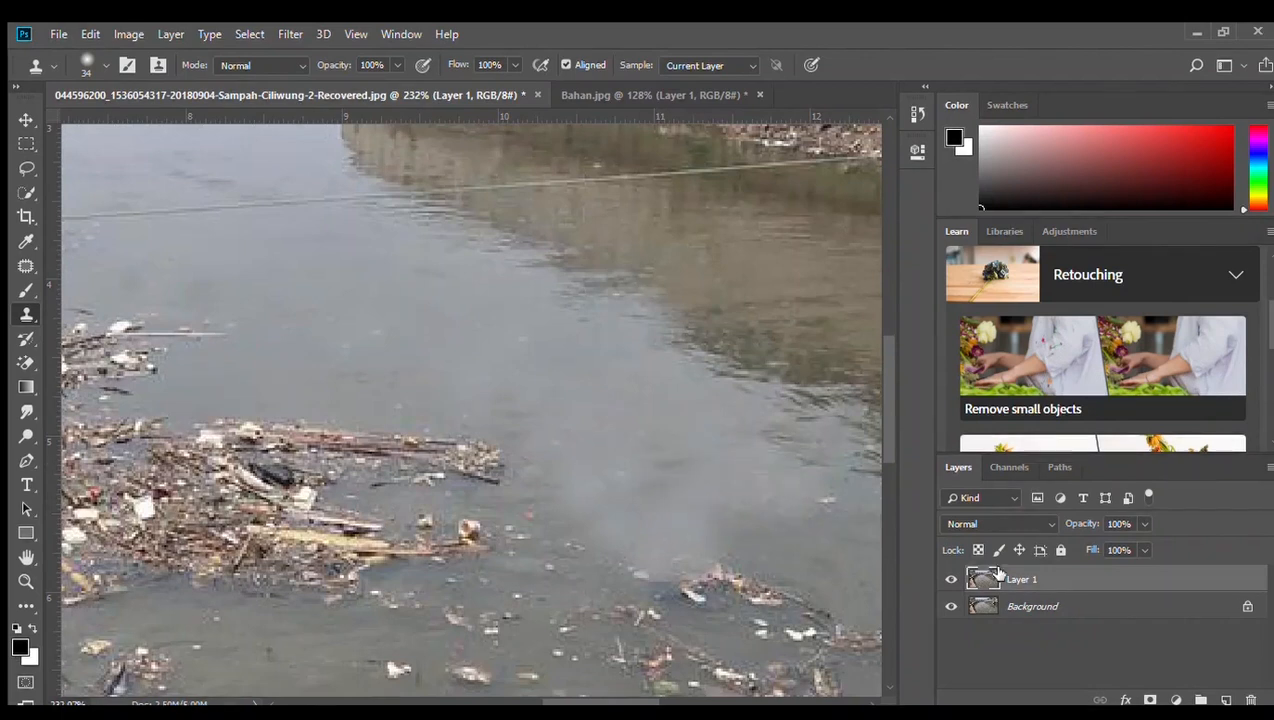
pyautogui.click(951, 580)
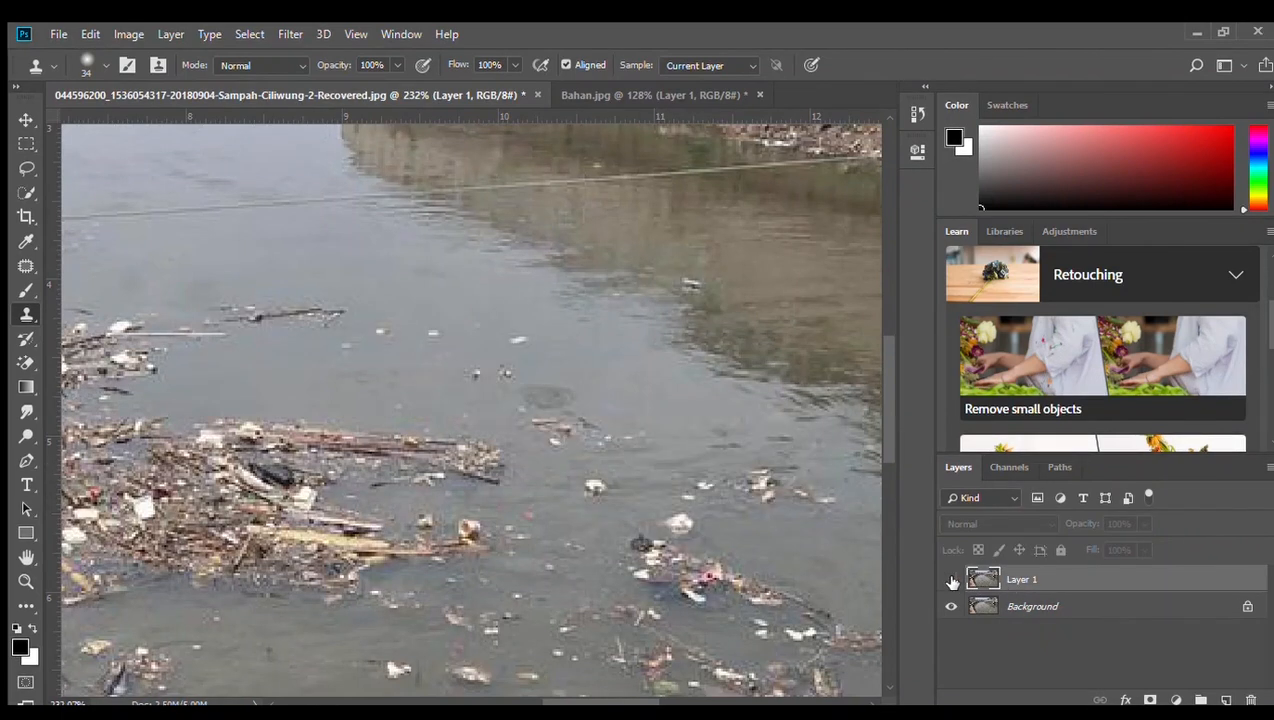
pyautogui.click(951, 580)
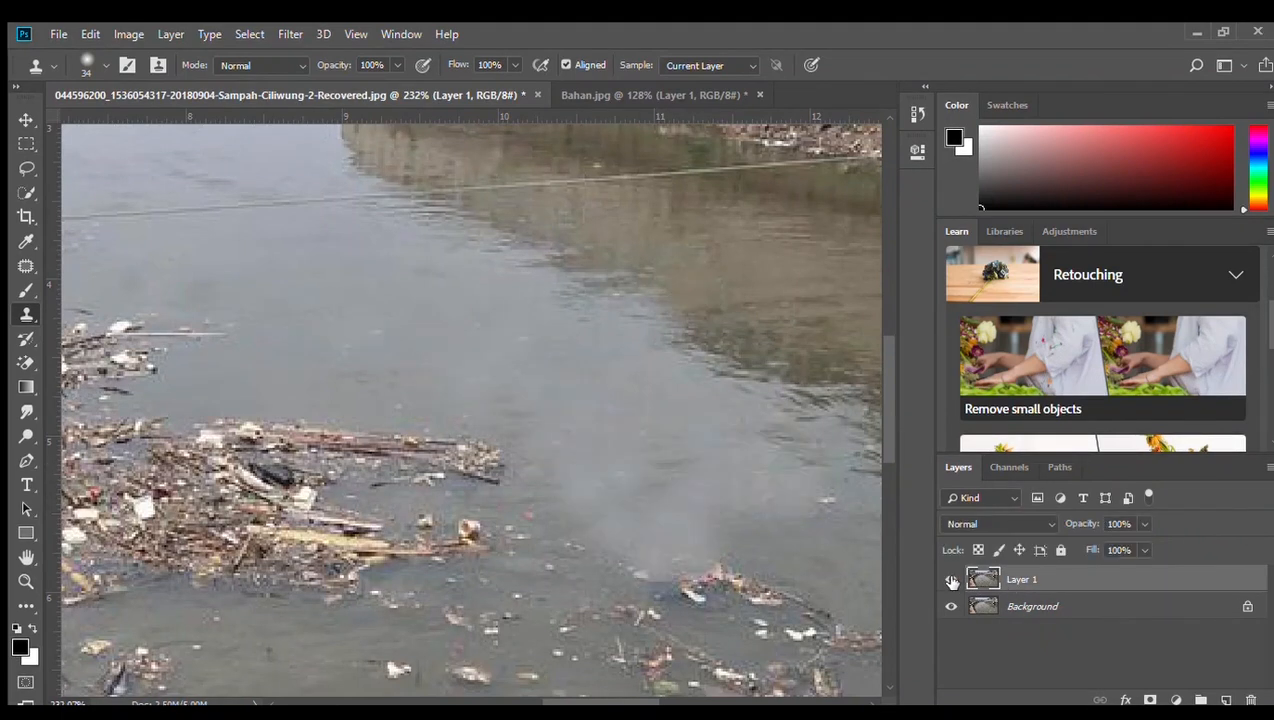
pyautogui.click(951, 580)
pyautogui.click(951, 580)
pyautogui.scroll(-12, 537, 431)
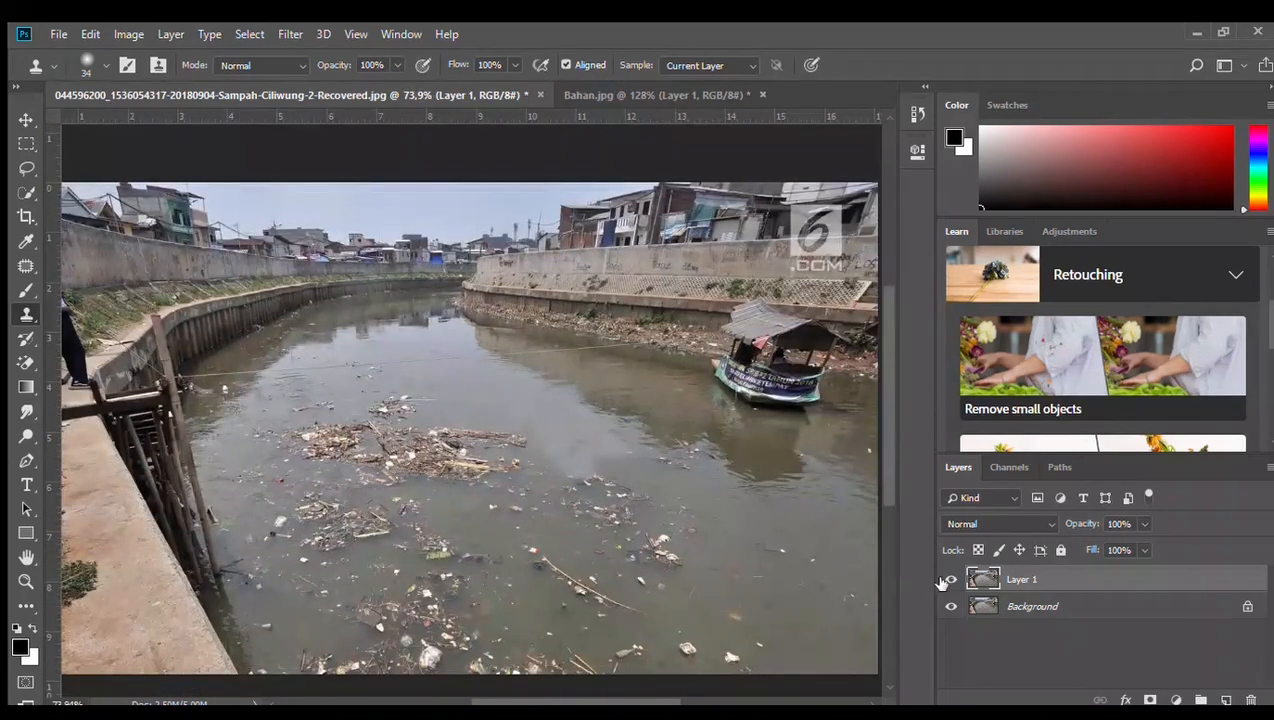
pyautogui.click(948, 580)
pyautogui.click(948, 580)
# Erase a wide area of sky on Layer 1 with the Eraser tool at size 39, with the Background layer hidden.
pyautogui.scroll(6, 399, 360)
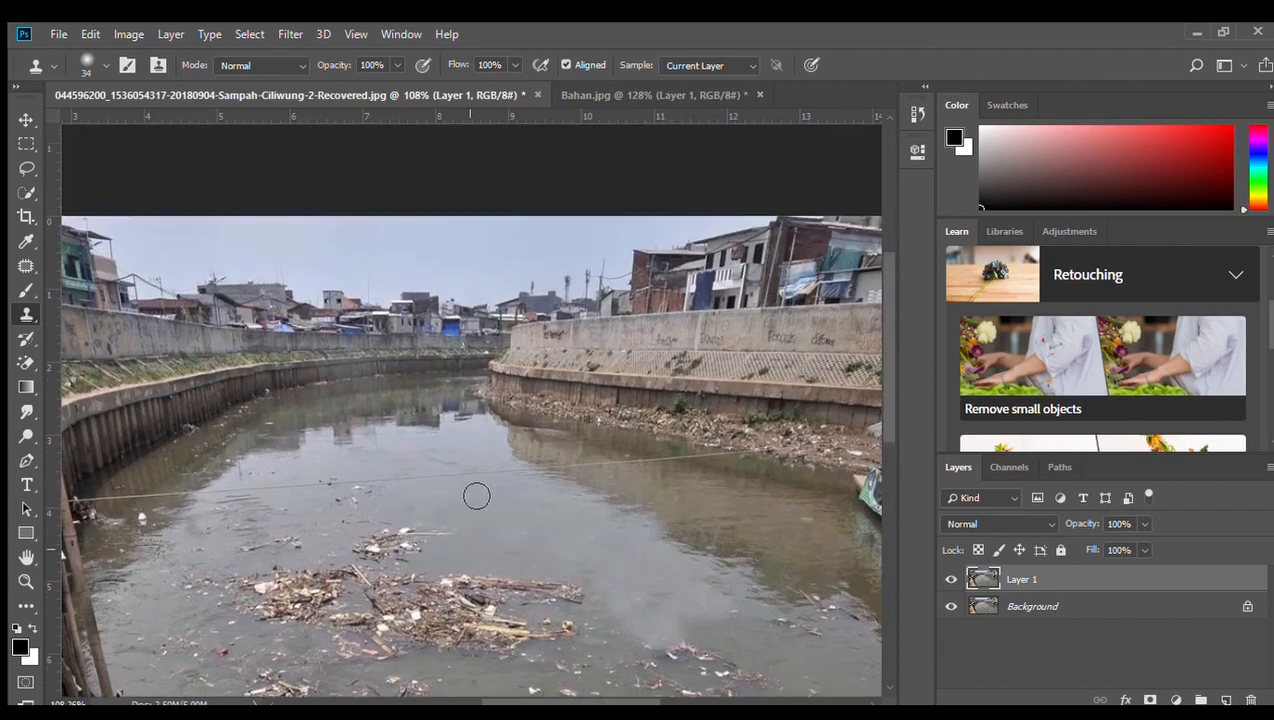
pyautogui.scroll(3, 567, 489)
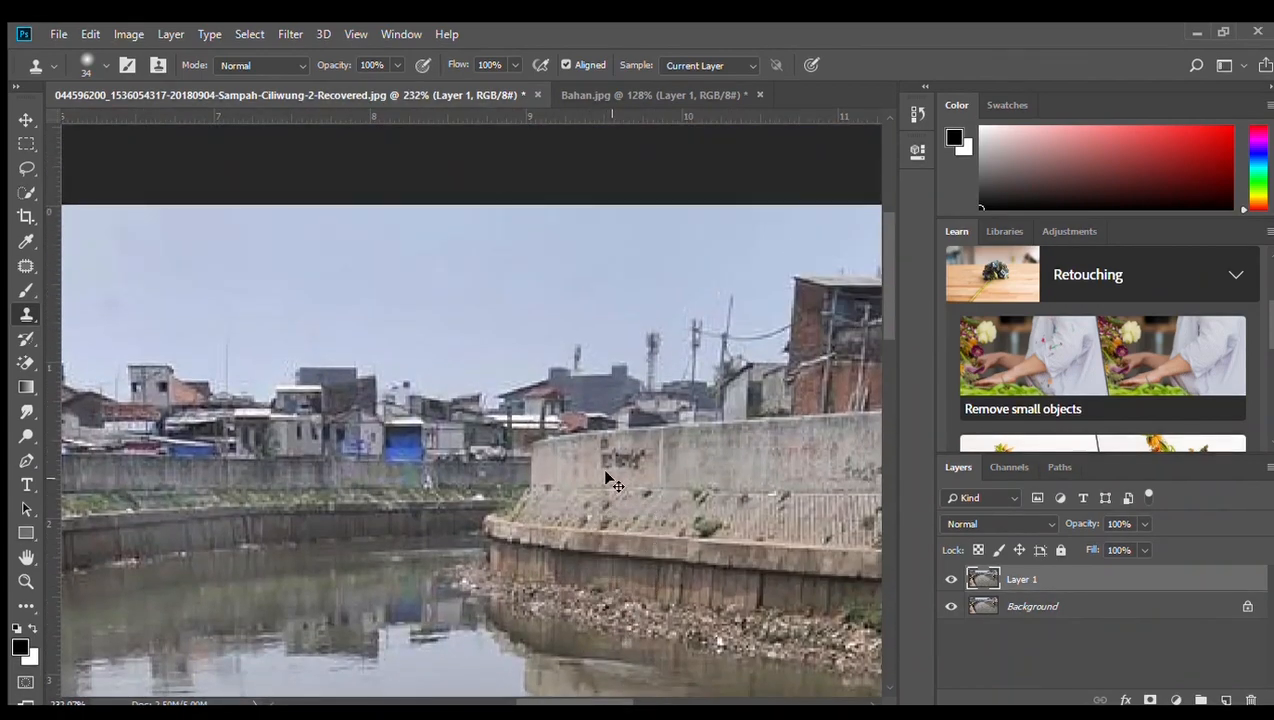
pyautogui.hscroll(-1, 609, 472)
pyautogui.click(637, 499)
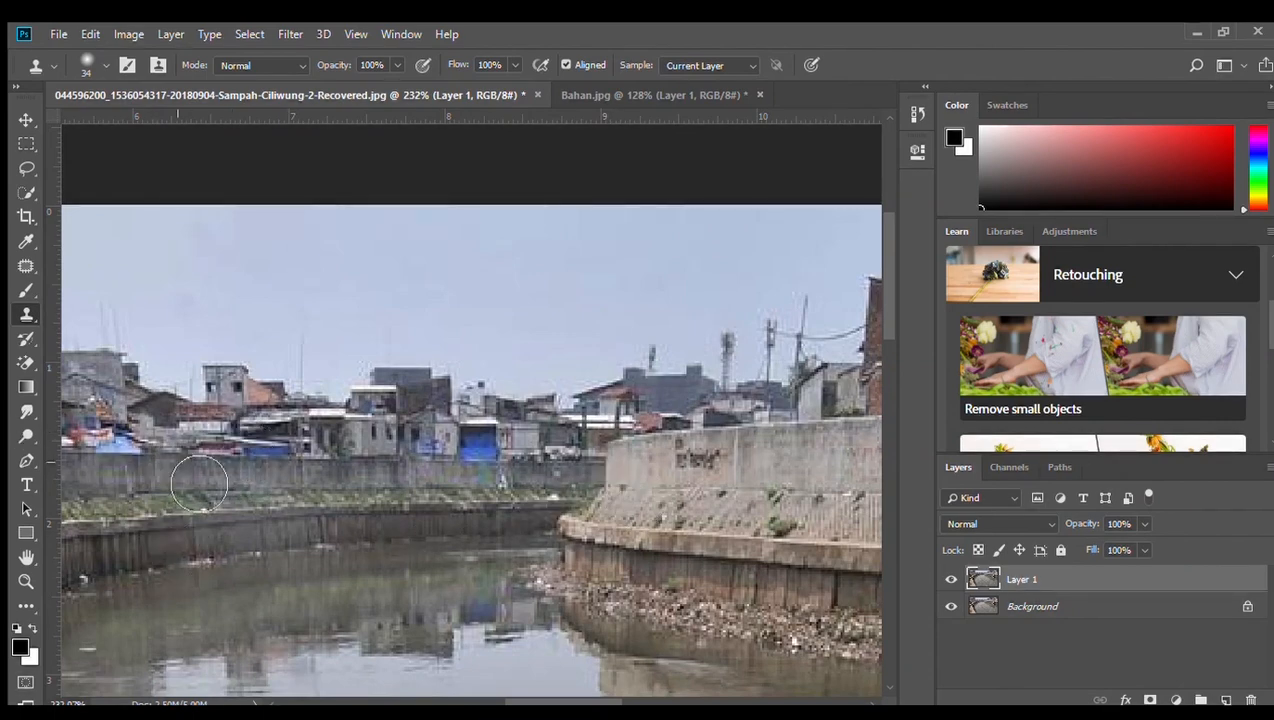
pyautogui.click(28, 366)
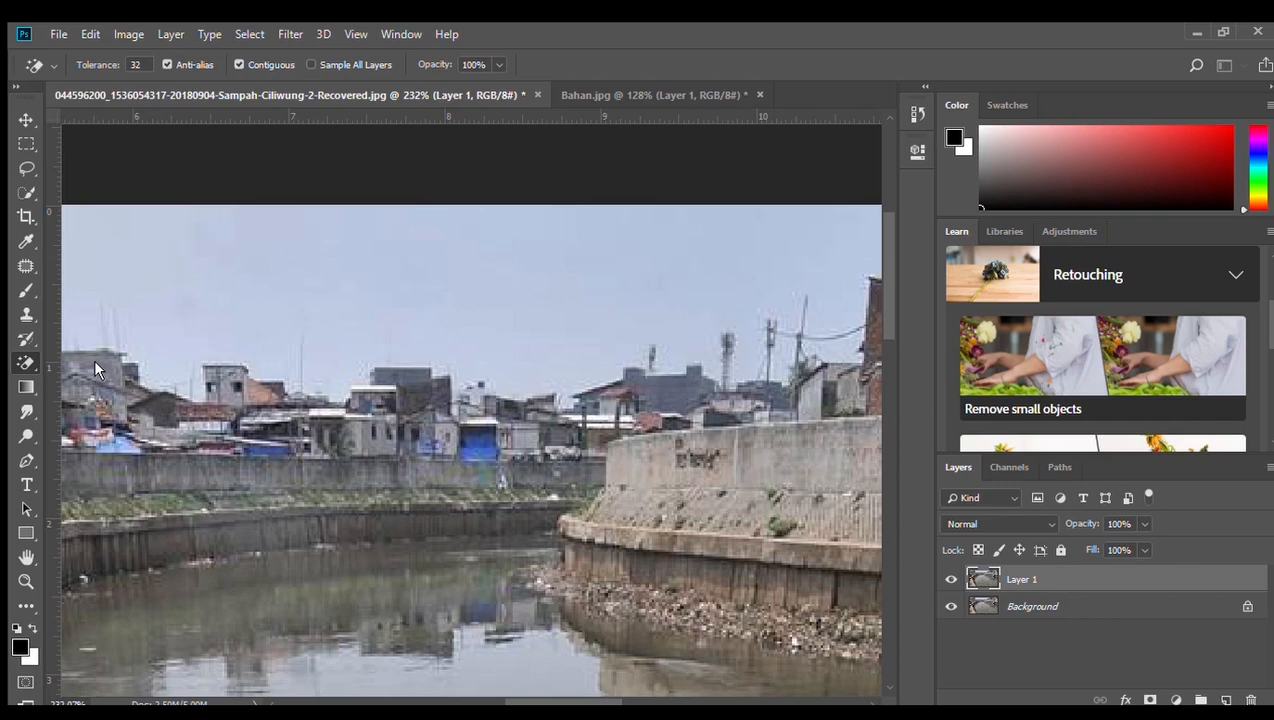
pyautogui.hotkey('shift', 'e')
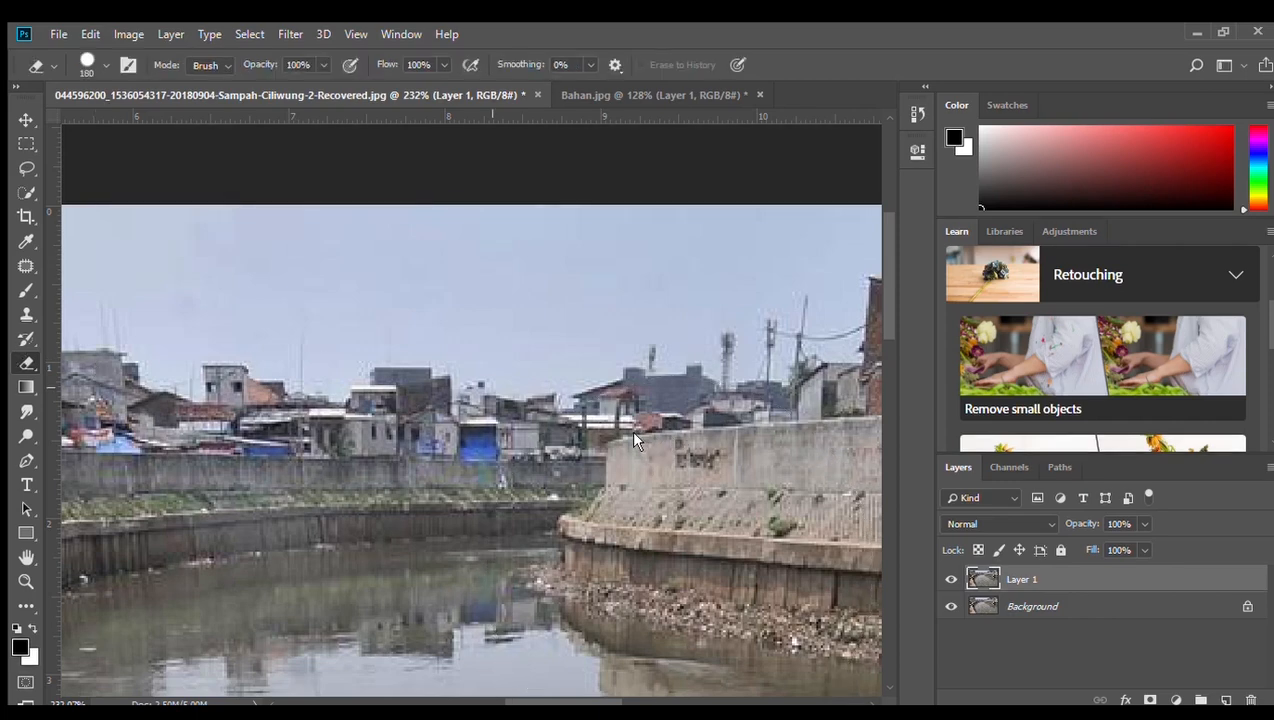
pyautogui.moveTo(619, 431); pyautogui.dragTo(455, 350)
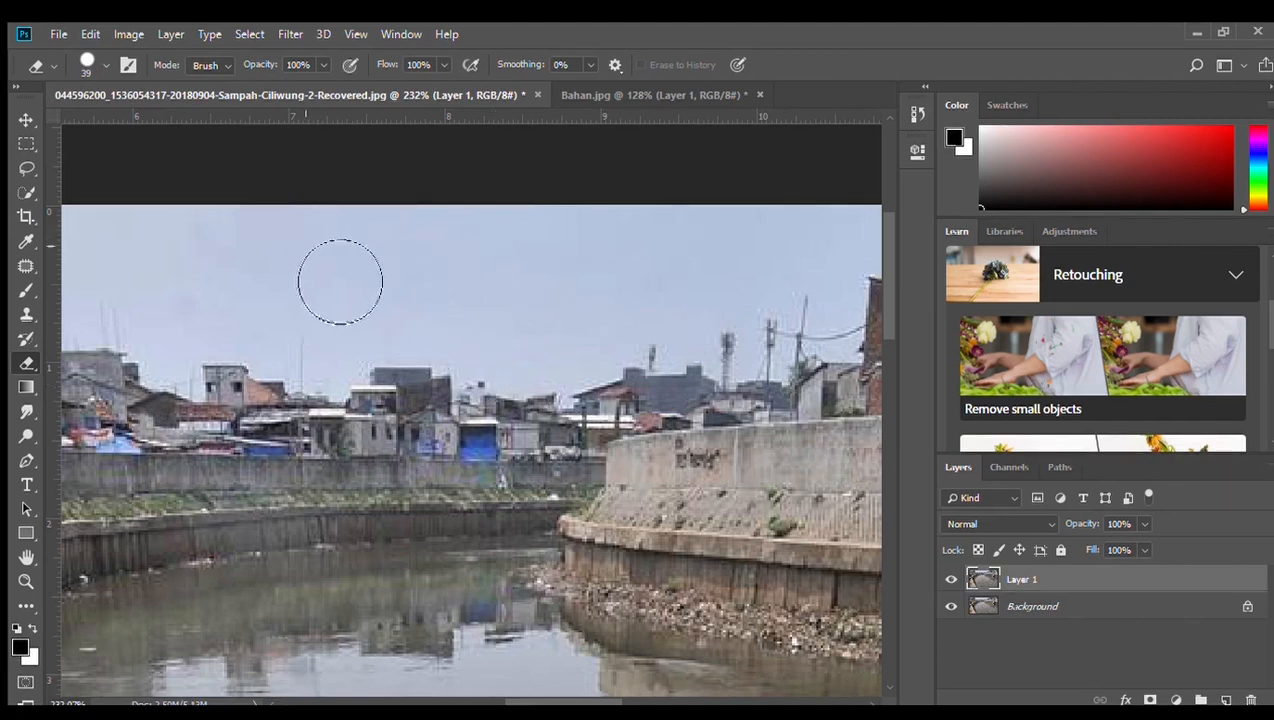
pyautogui.click(951, 606)
pyautogui.moveTo(321, 259)
pyautogui.mouseDown()
pyautogui.moveTo(739, 285)
pyautogui.moveTo(535, 304)
pyautogui.moveTo(256, 276)
pyautogui.moveTo(313, 262)
pyautogui.moveTo(816, 270)
pyautogui.moveTo(603, 319)
pyautogui.moveTo(279, 319)
pyautogui.moveTo(189, 276)
pyautogui.moveTo(845, 256)
pyautogui.moveTo(737, 285)
pyautogui.mouseUp()
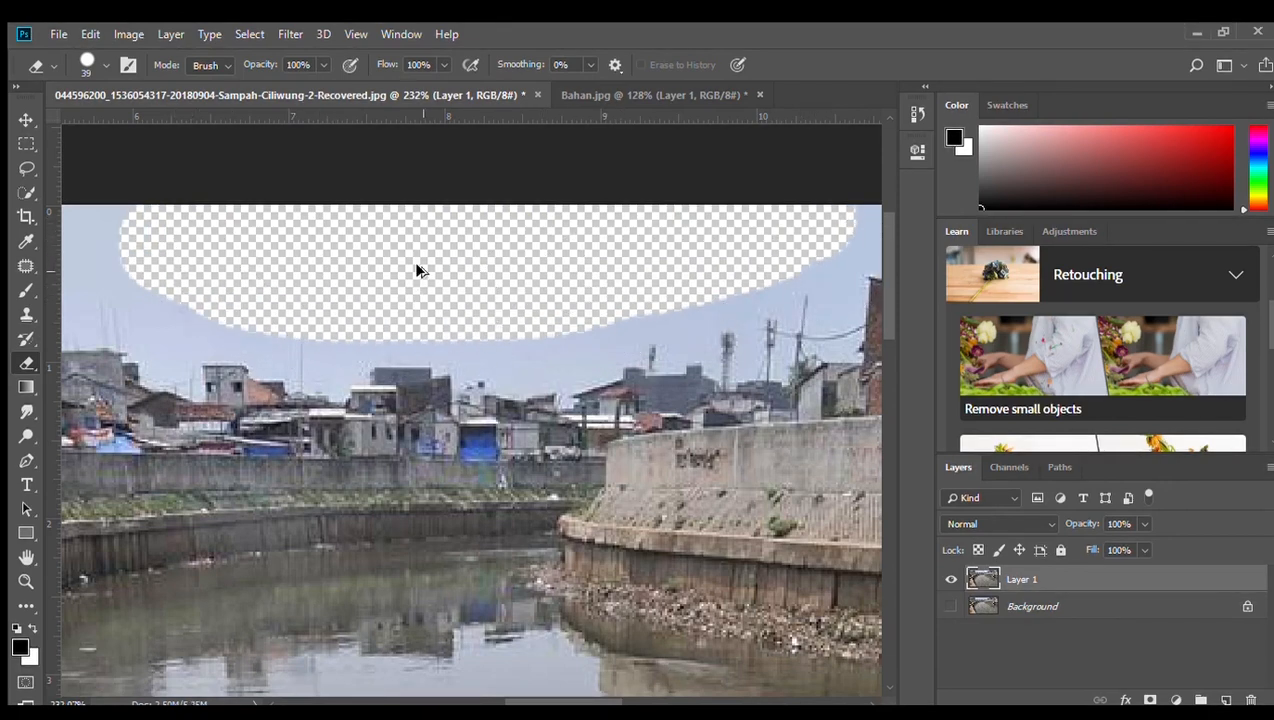
# Undo all the eraser strokes made in the sky on Layer 1.
pyautogui.hotkey('ctrl', 'z')
pyautogui.hotkey('ctrl', 'shift', 'z')
pyautogui.hotkey('ctrl', 'z')
pyautogui.hotkey('ctrl', 'z')
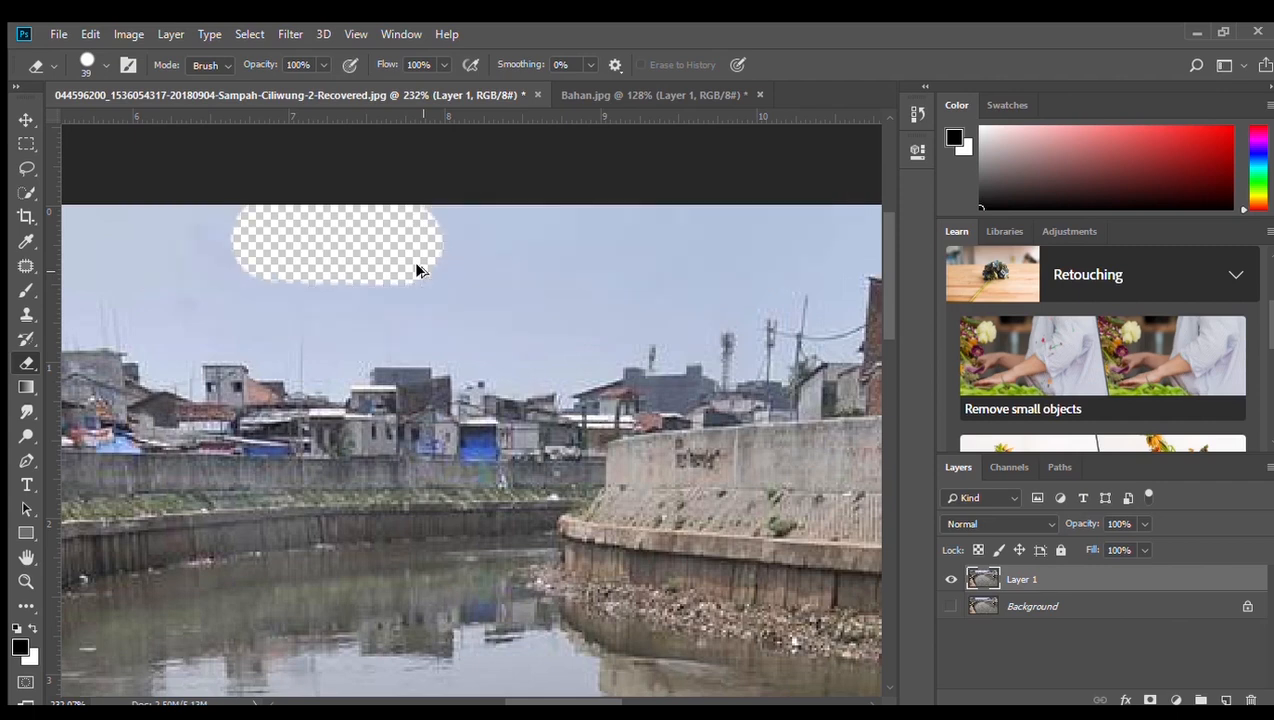
pyautogui.hotkey('ctrl', 'z')
pyautogui.hotkey('ctrl', 'z')
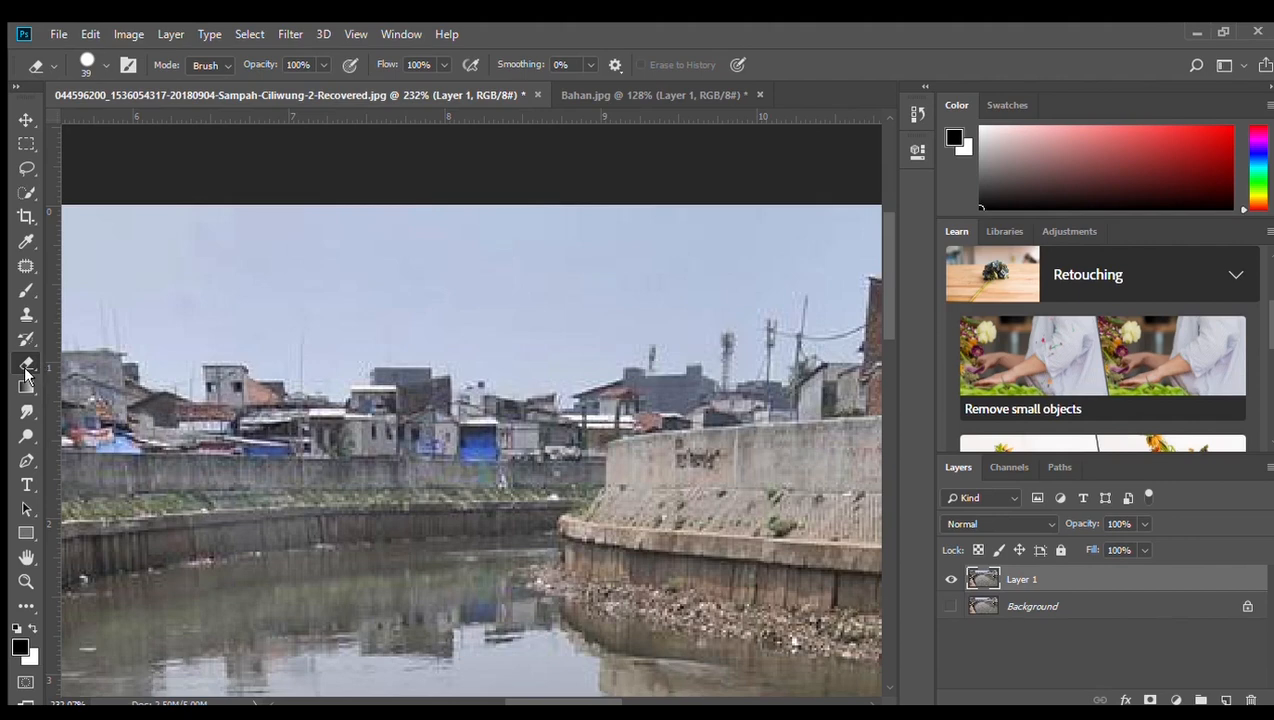
# Remove the sky from Layer 1 with the Magic Eraser tool at tolerance 32 and undo the removal.
pyautogui.rightClick(52, 384)
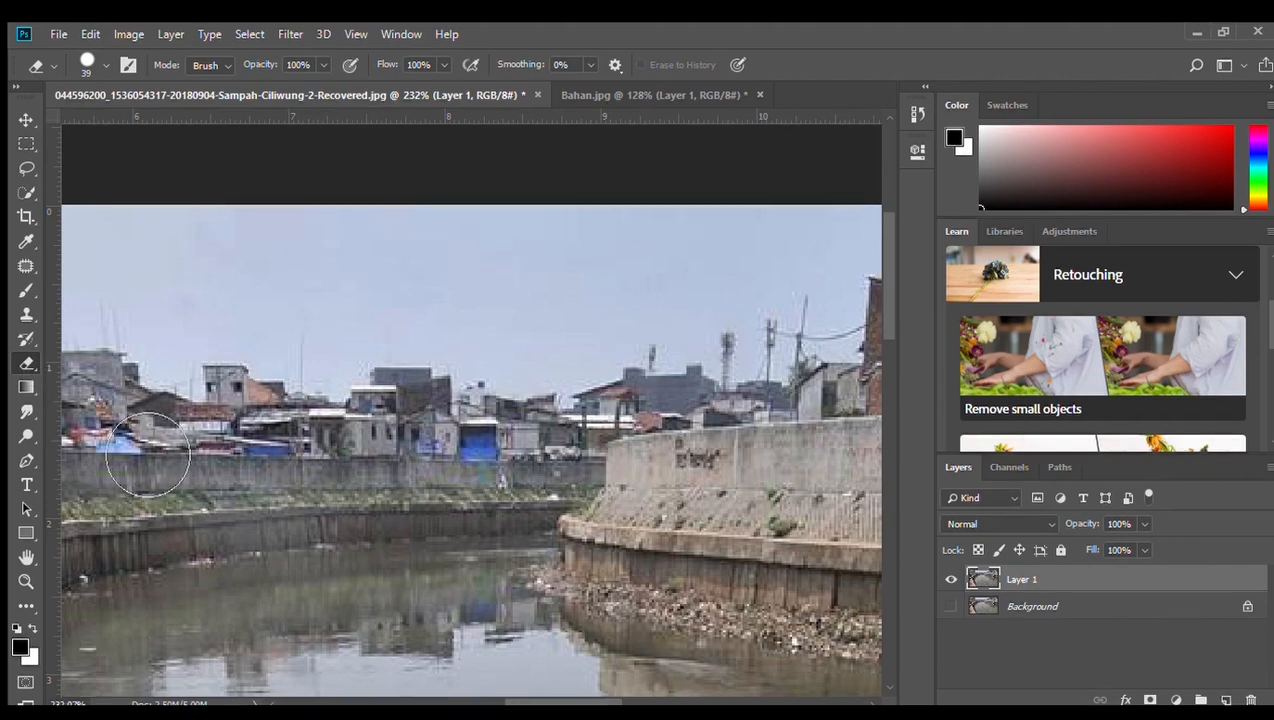
pyautogui.click(133, 399)
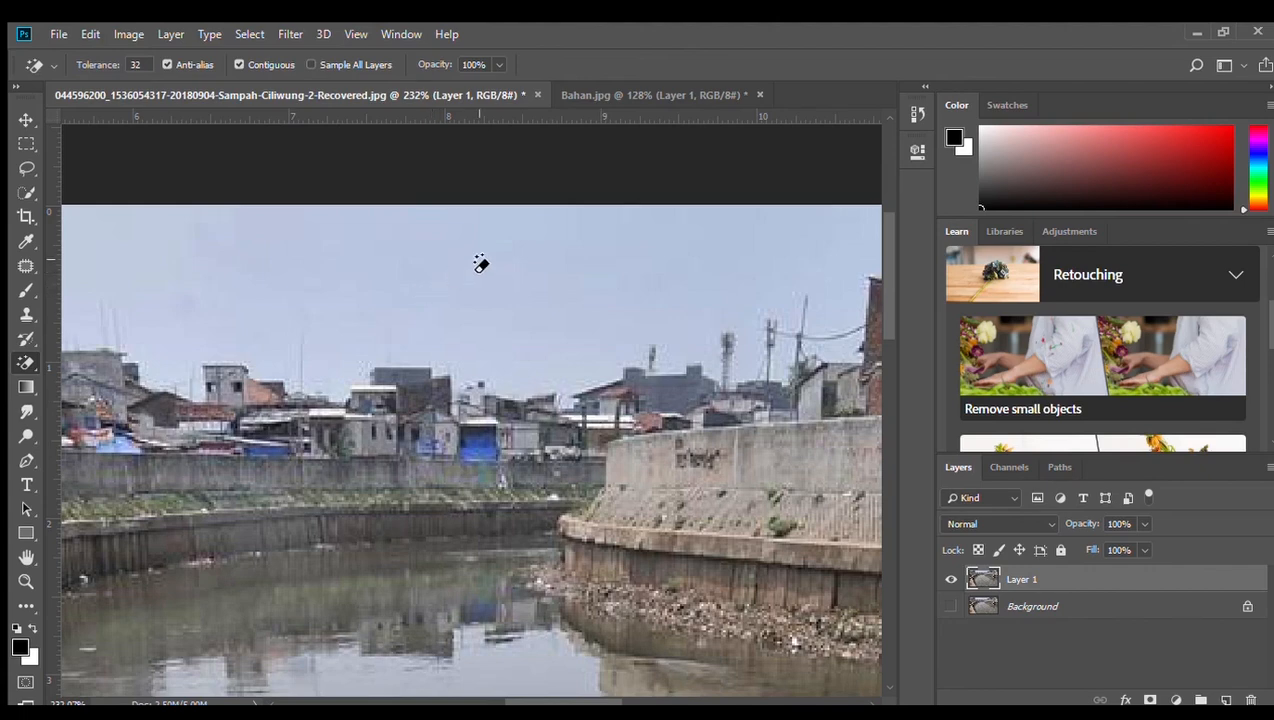
pyautogui.scroll(-5, 480, 263)
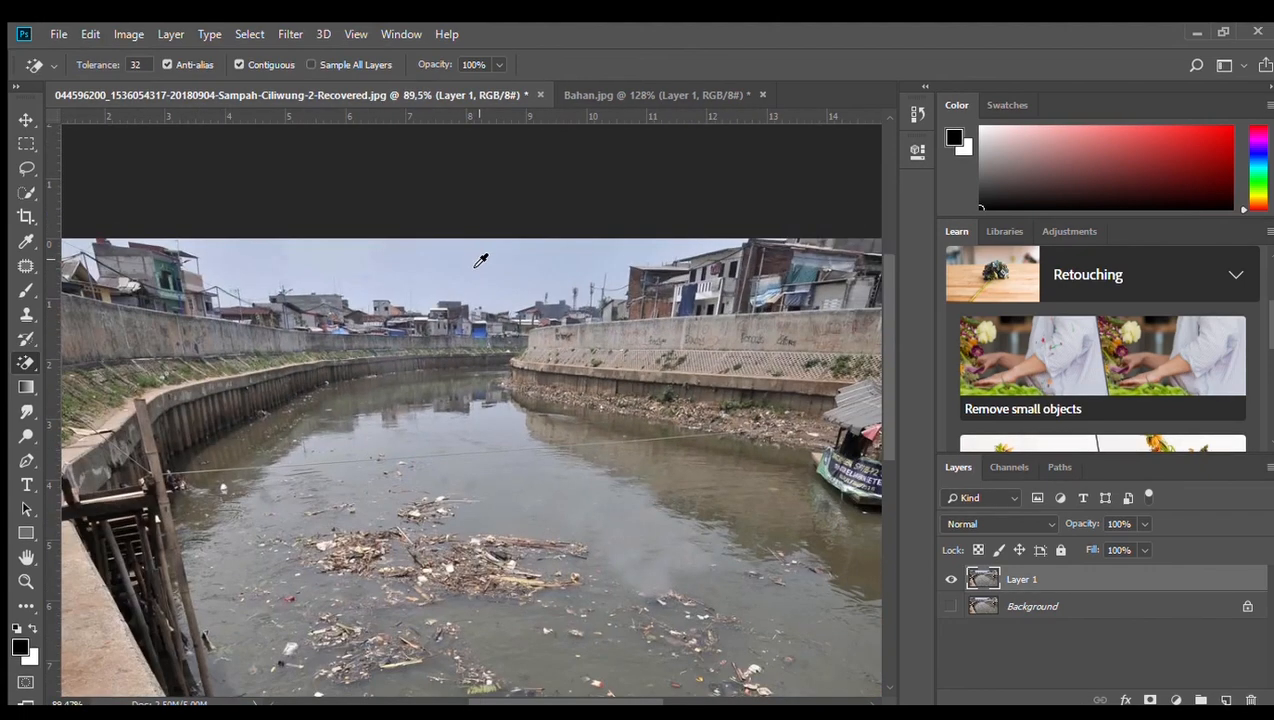
pyautogui.scroll(1, 480, 261)
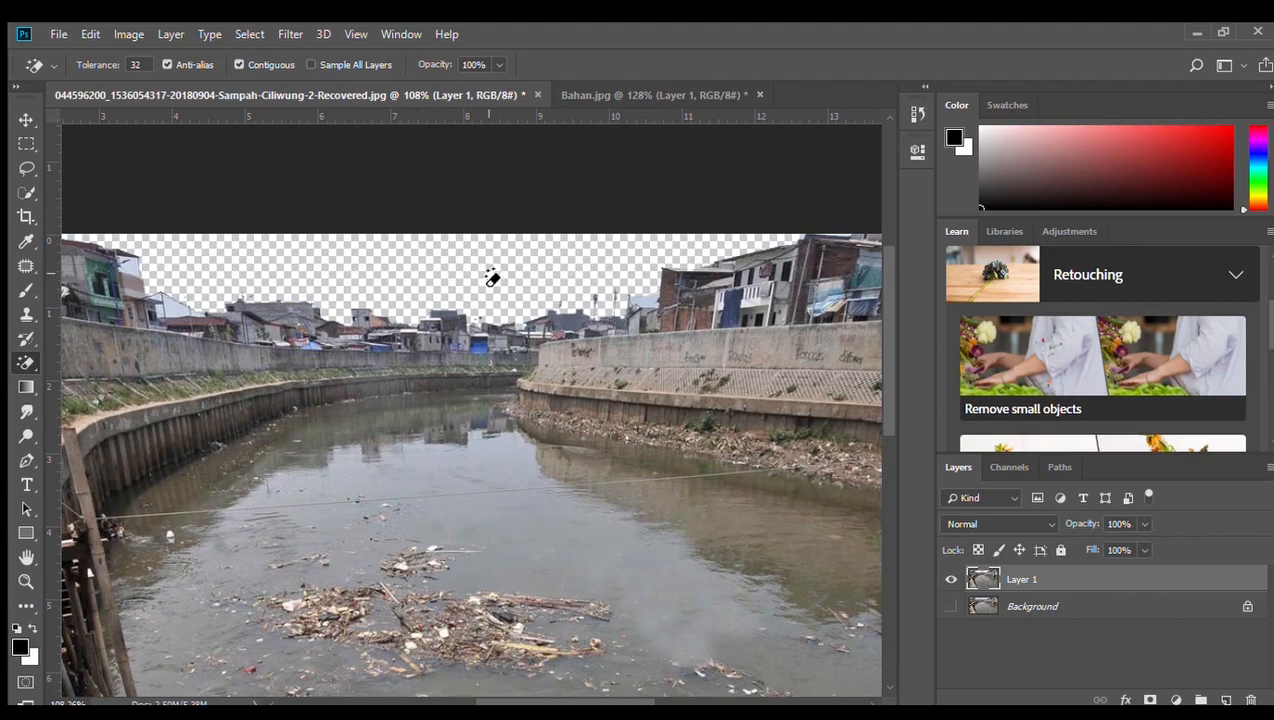
pyautogui.scroll(2, 527, 289)
pyautogui.scroll(-6, 513, 316)
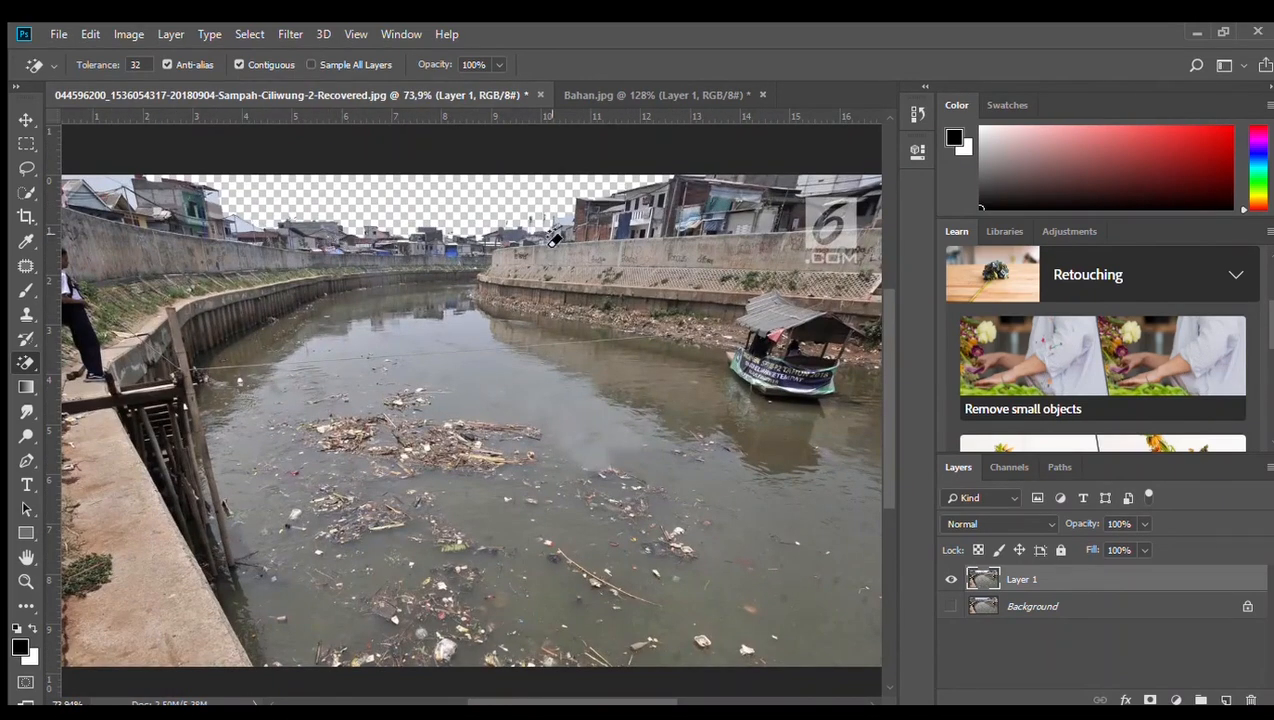
pyautogui.hotkey('ctrl', 'z')
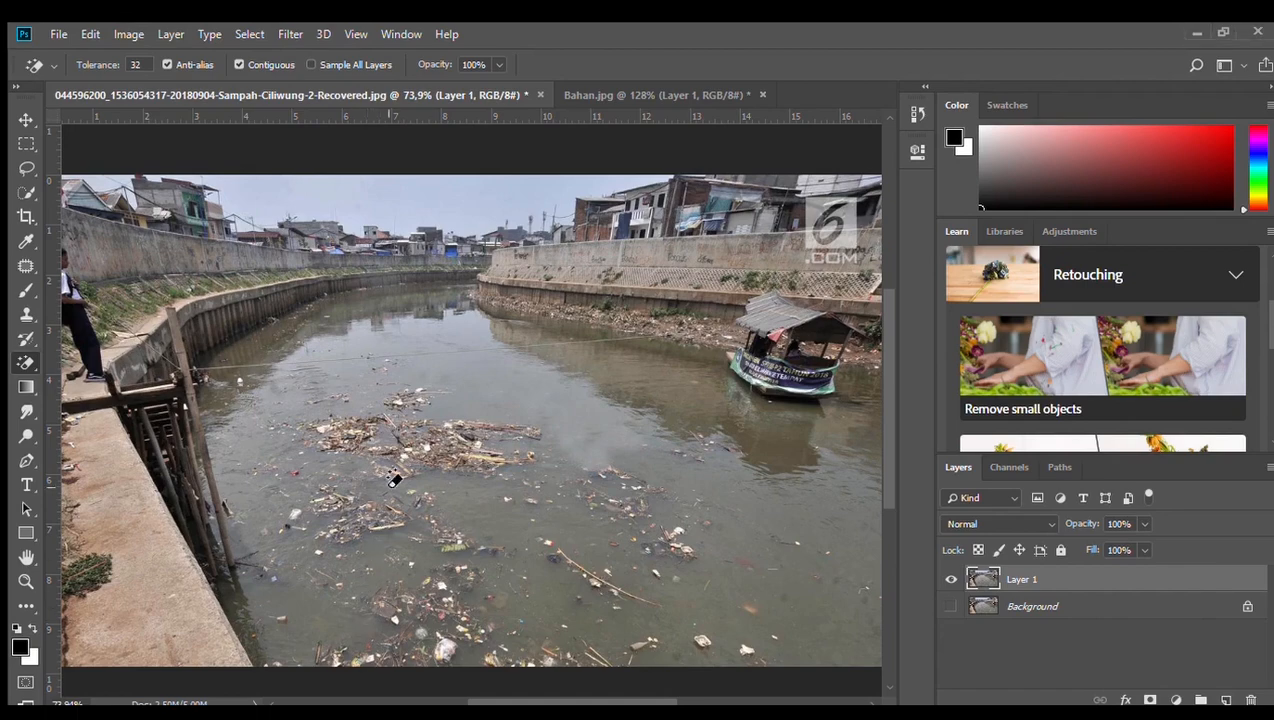
# Blur the standing student and the wall and grass around him with the Blur tool at size 117 and 50% strength.
pyautogui.scroll(5, 494, 394)
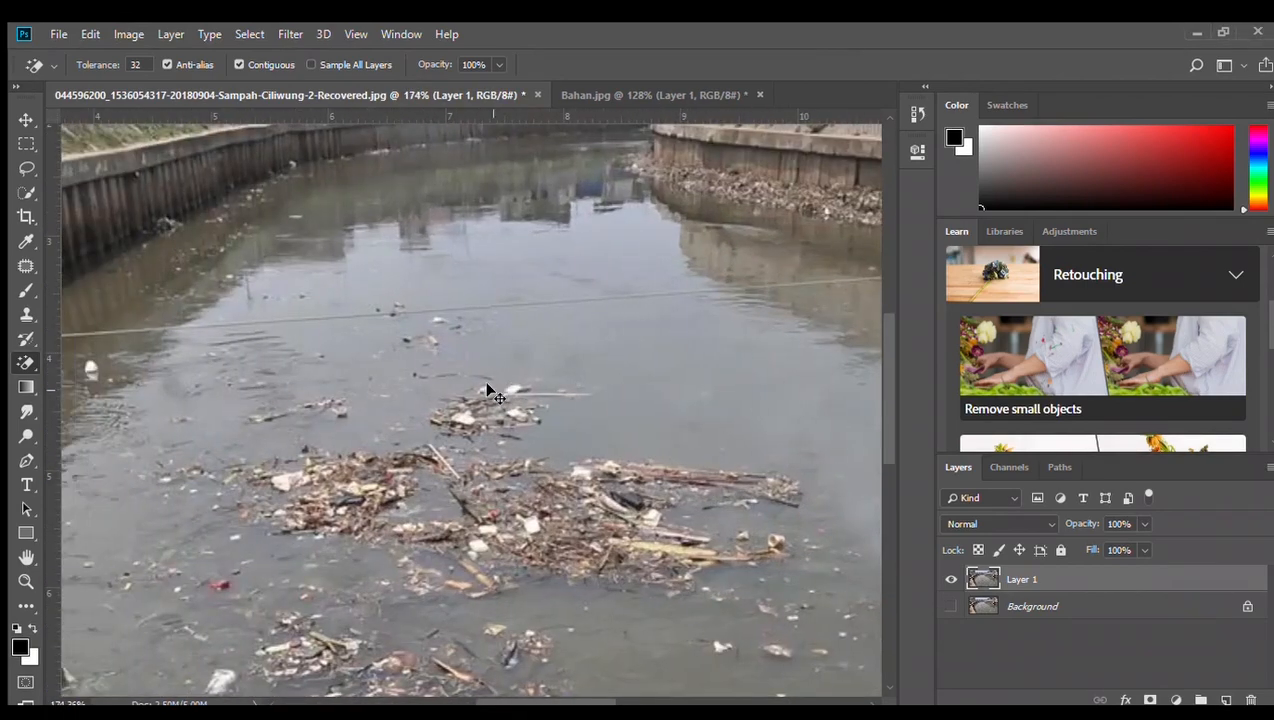
pyautogui.hscroll(-6, 494, 394)
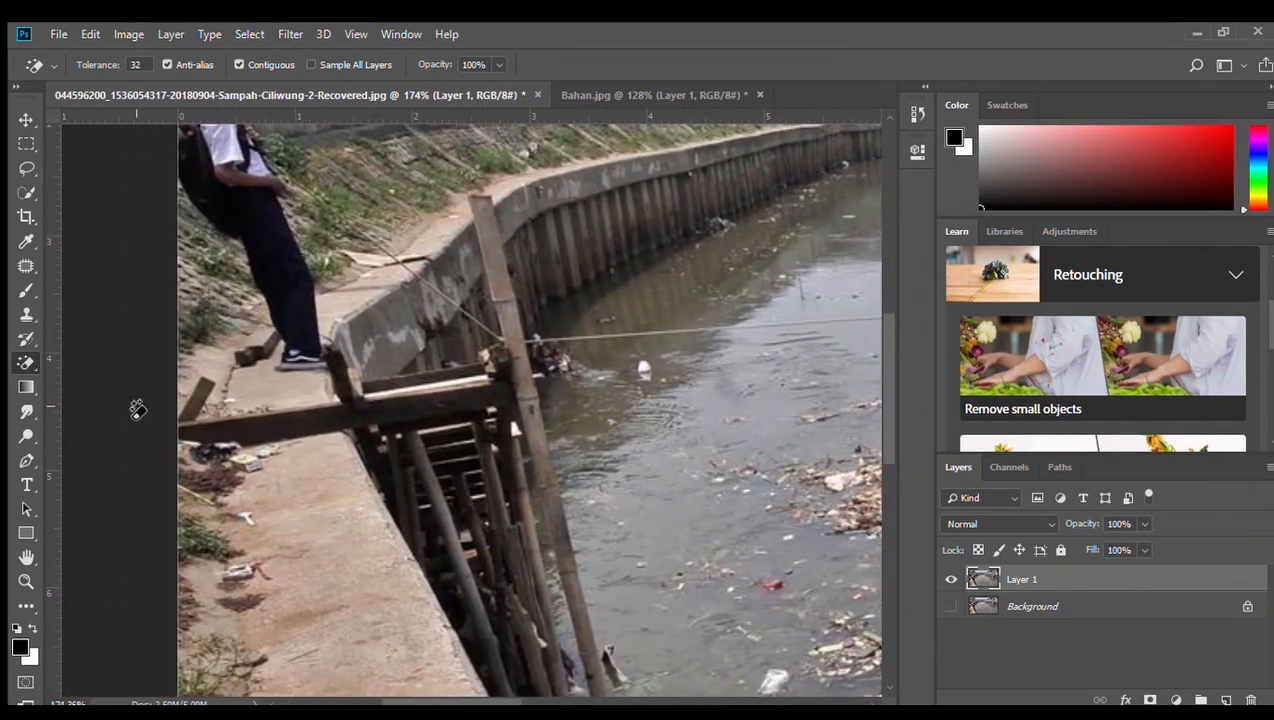
pyautogui.click(31, 416)
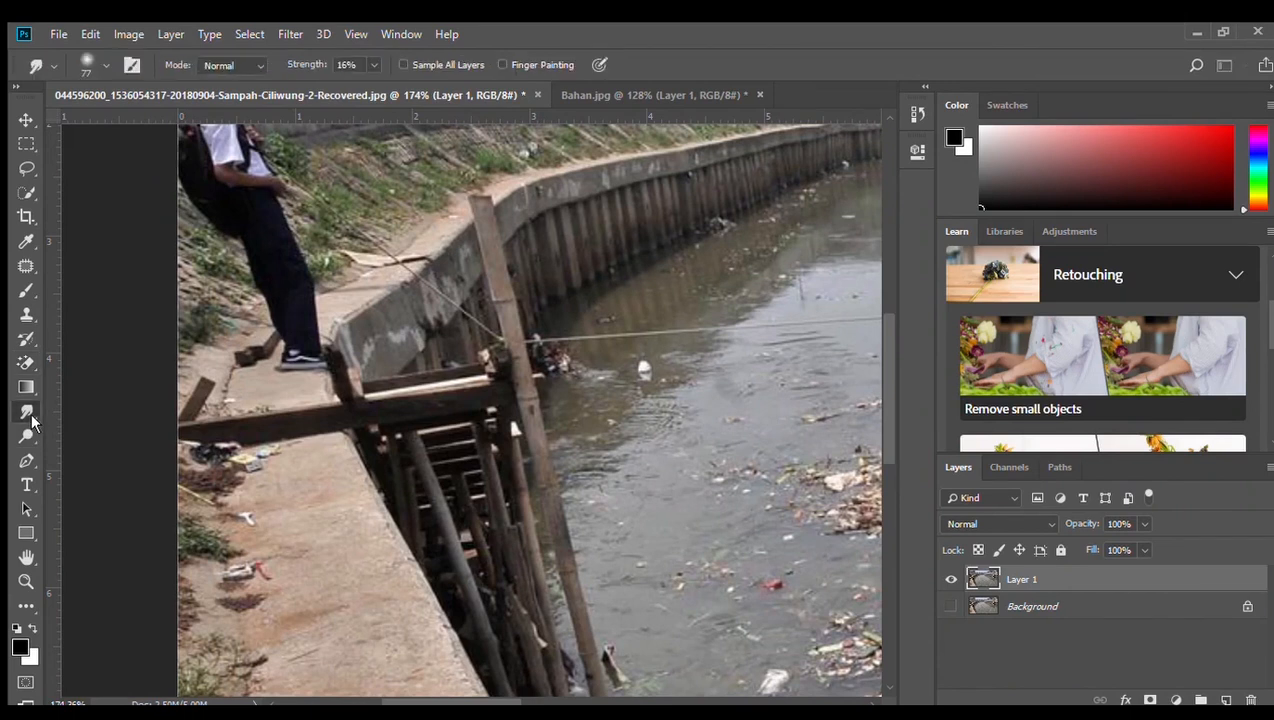
pyautogui.hotkey('shift', 'r')
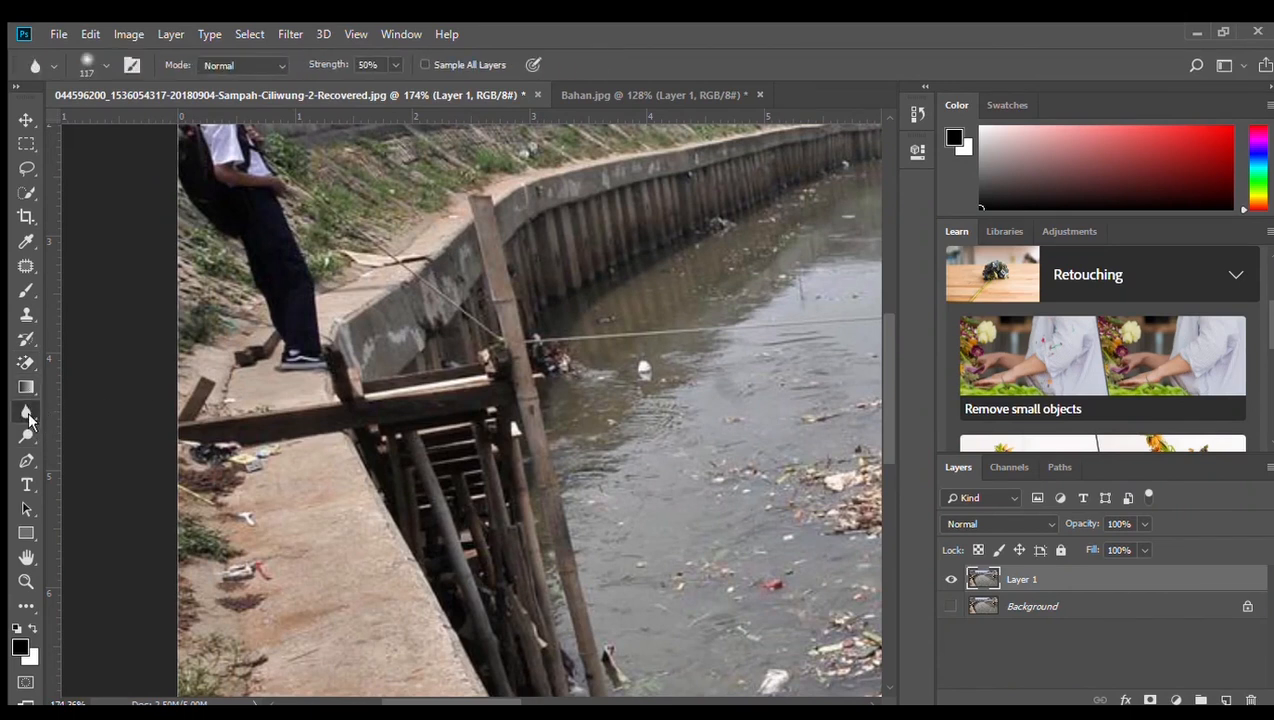
pyautogui.scroll(3, 335, 413)
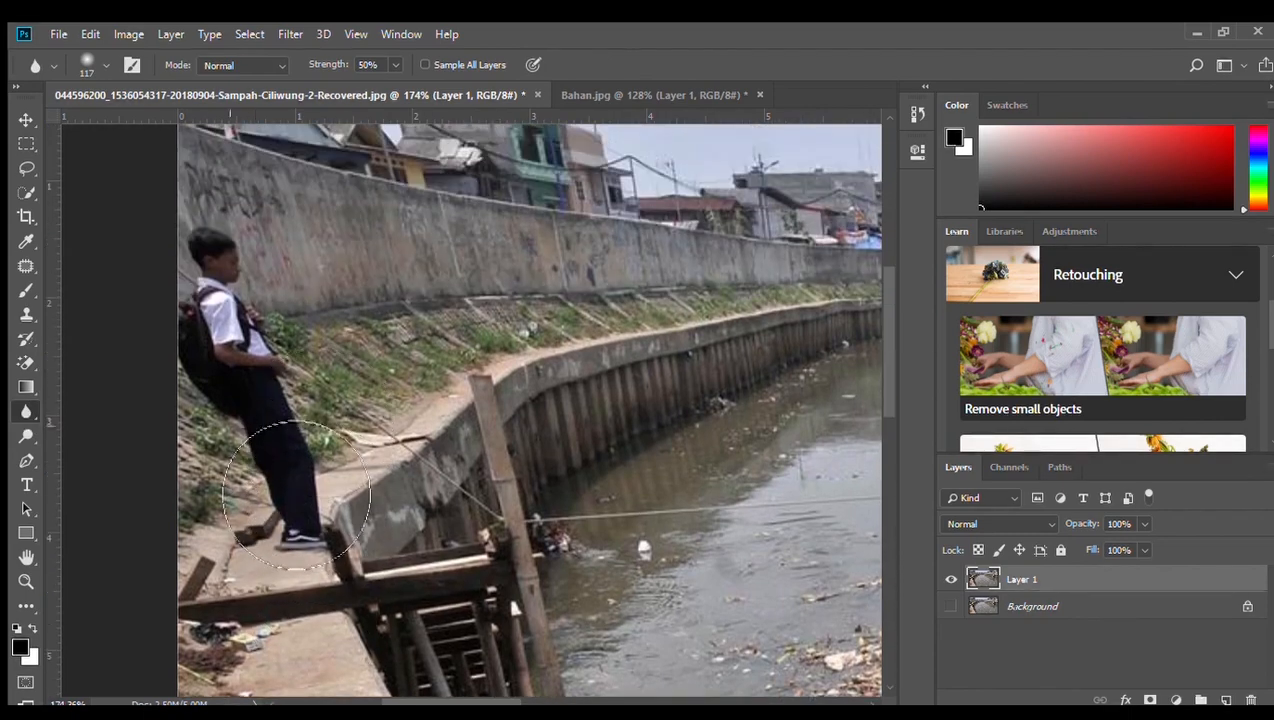
pyautogui.scroll(1, 282, 480)
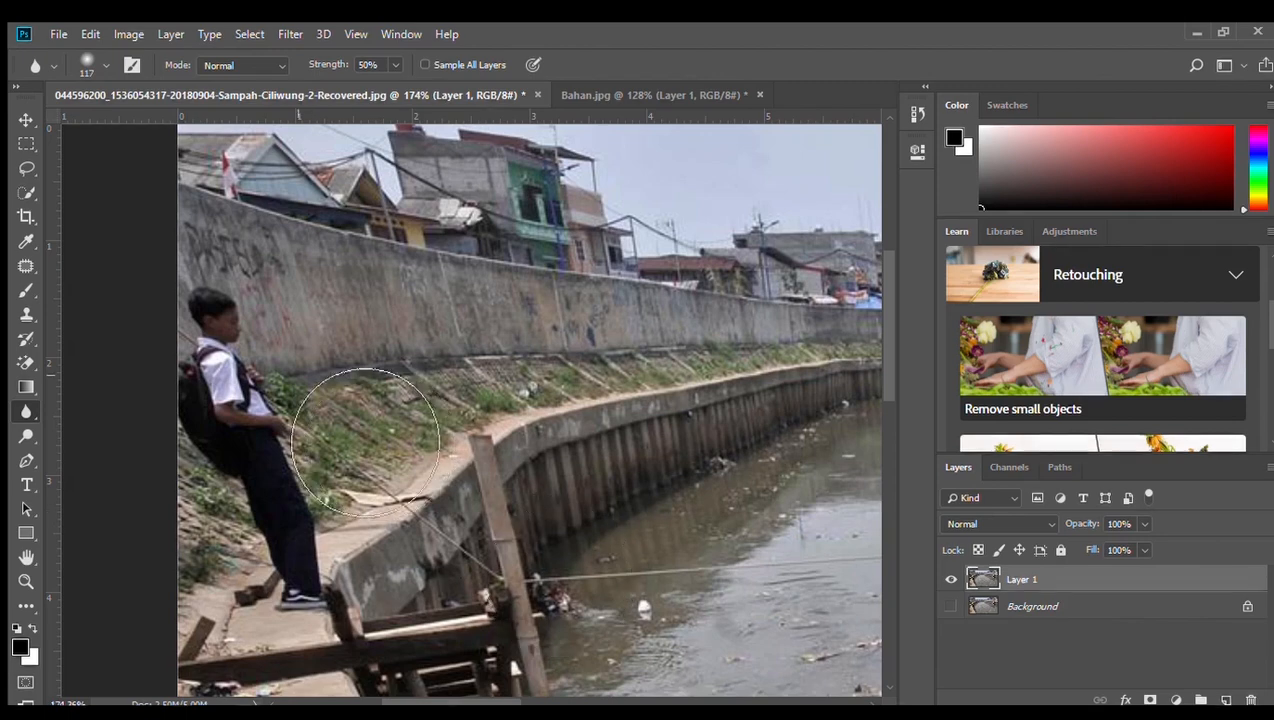
pyautogui.scroll(2, 400, 472)
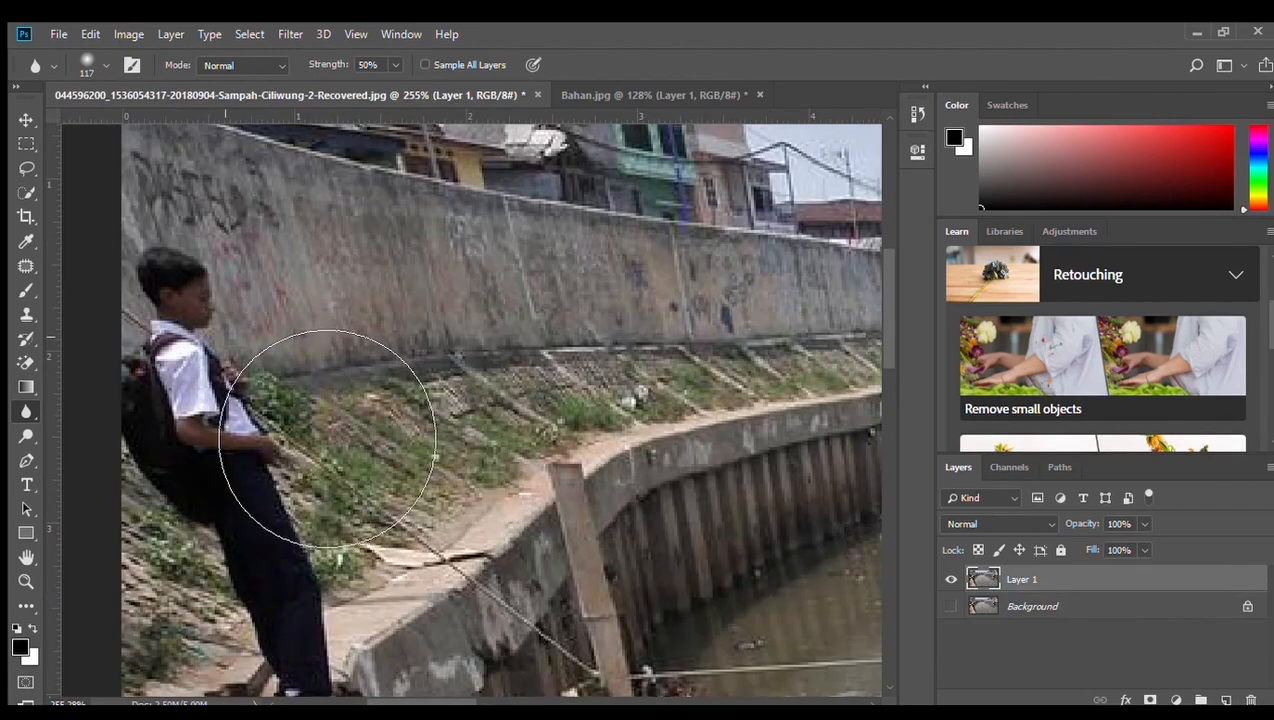
pyautogui.moveTo(322, 431)
pyautogui.mouseDown()
pyautogui.moveTo(281, 487)
pyautogui.moveTo(317, 535)
pyautogui.moveTo(299, 478)
pyautogui.moveTo(296, 444)
pyautogui.moveTo(308, 444)
pyautogui.moveTo(308, 585)
pyautogui.moveTo(340, 609)
pyautogui.moveTo(304, 403)
pyautogui.mouseUp()
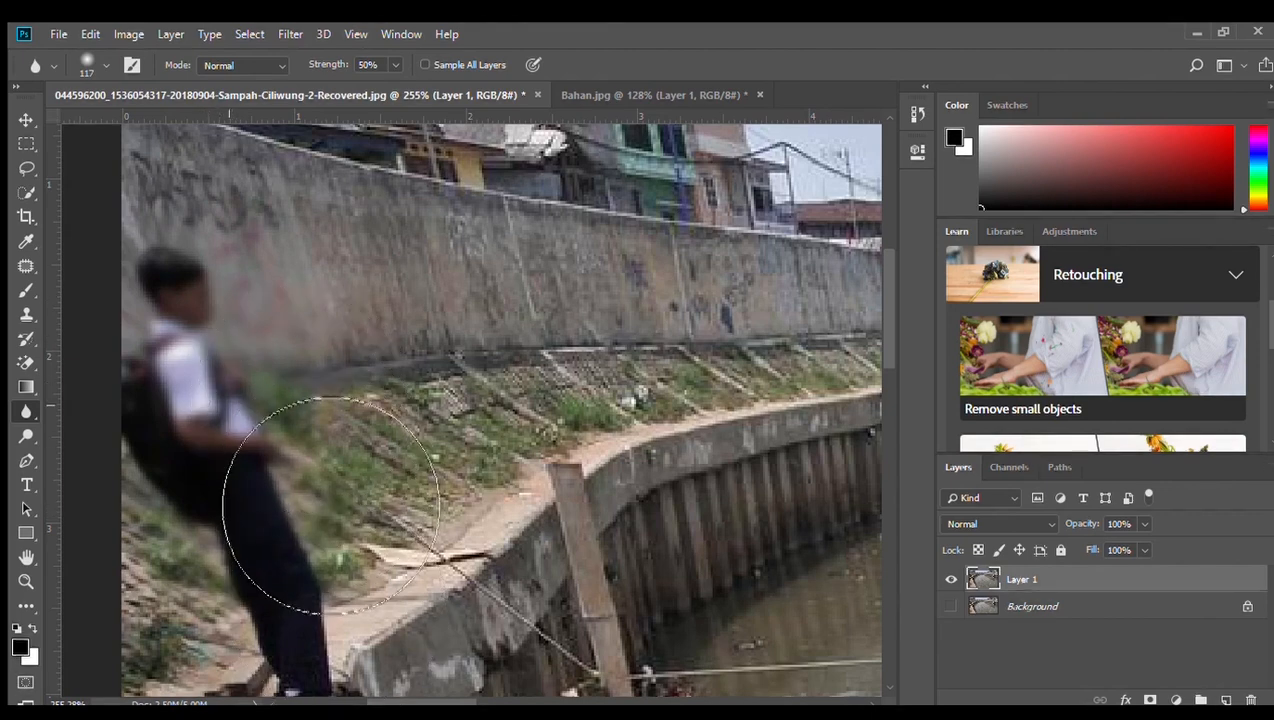
# Show the Background layer again and compare the blurred student with the original by hiding and reshowing Layer 1.
pyautogui.click(953, 580)
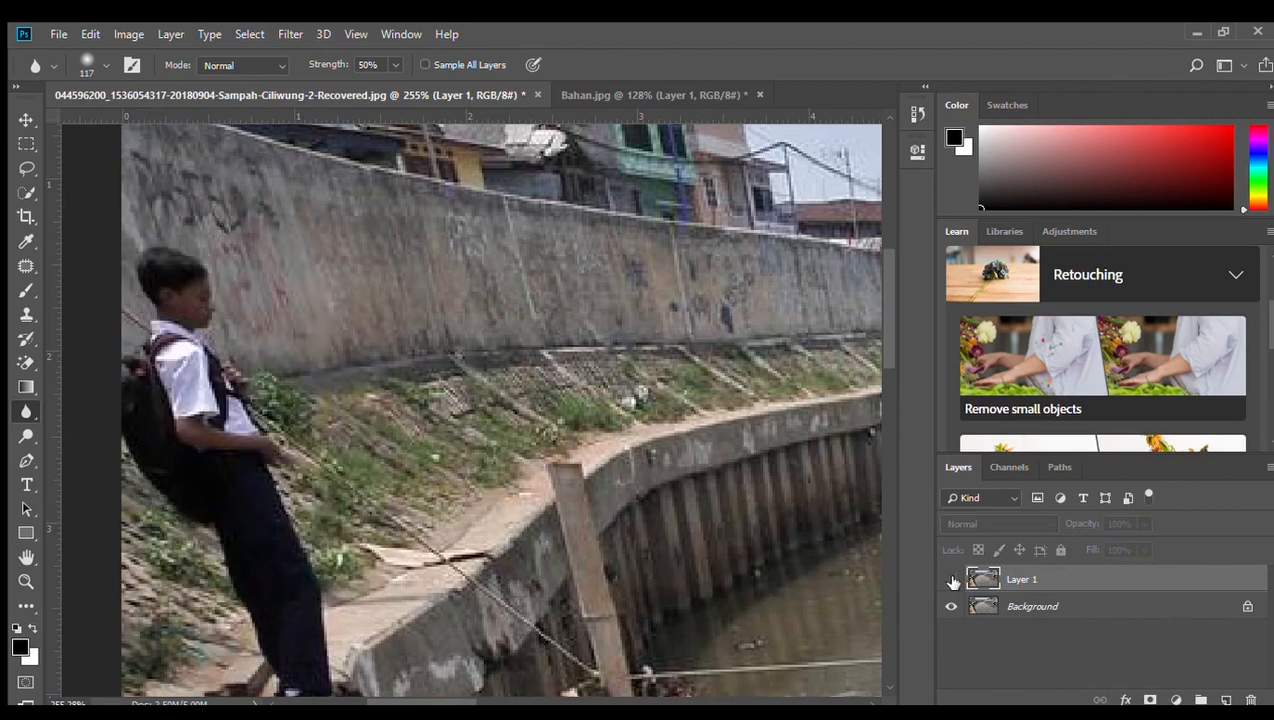
pyautogui.click(953, 580)
pyautogui.scroll(-5, 620, 530)
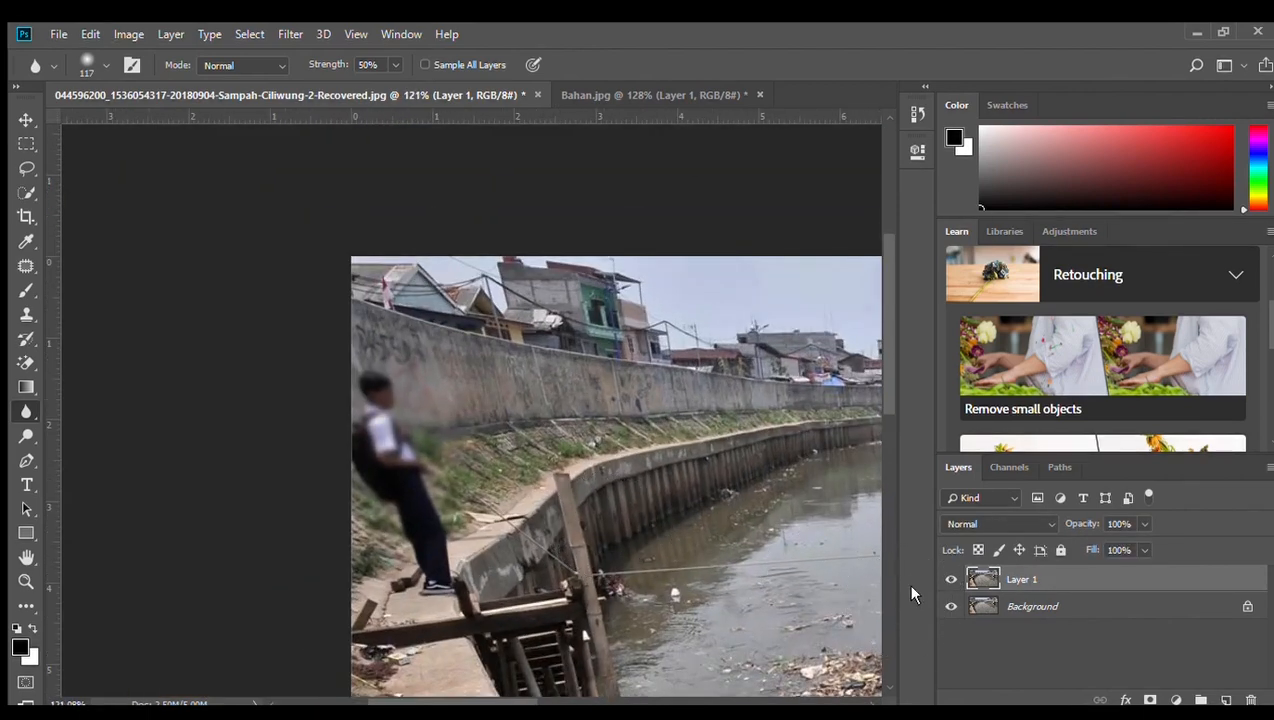
pyautogui.click(952, 580)
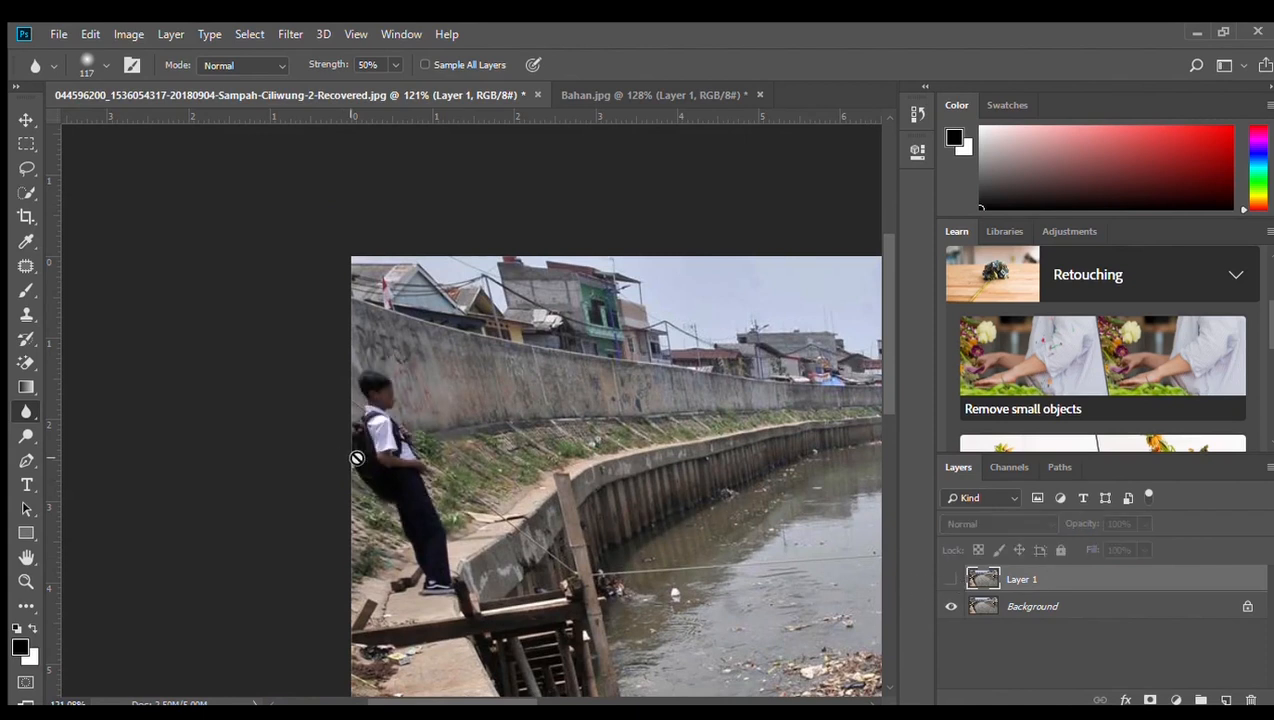
pyautogui.click(952, 580)
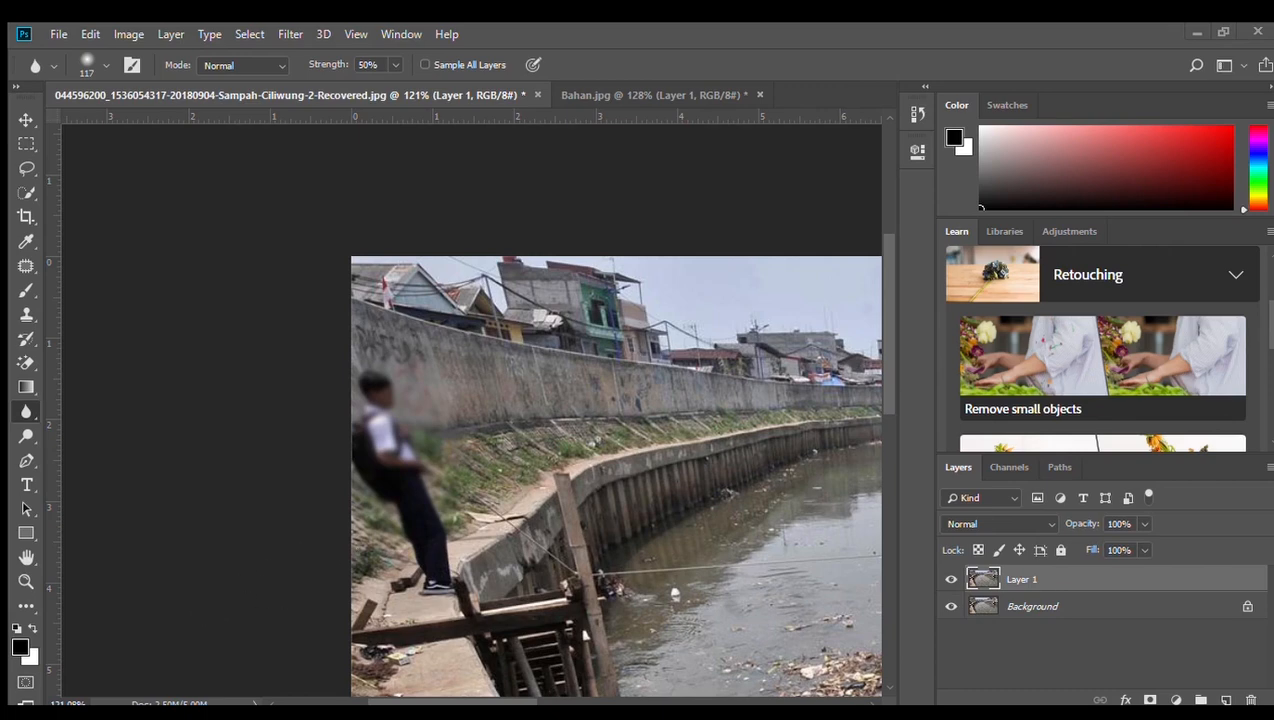
pyautogui.scroll(-4, 692, 494)
pyautogui.hscroll(5, 700, 489)
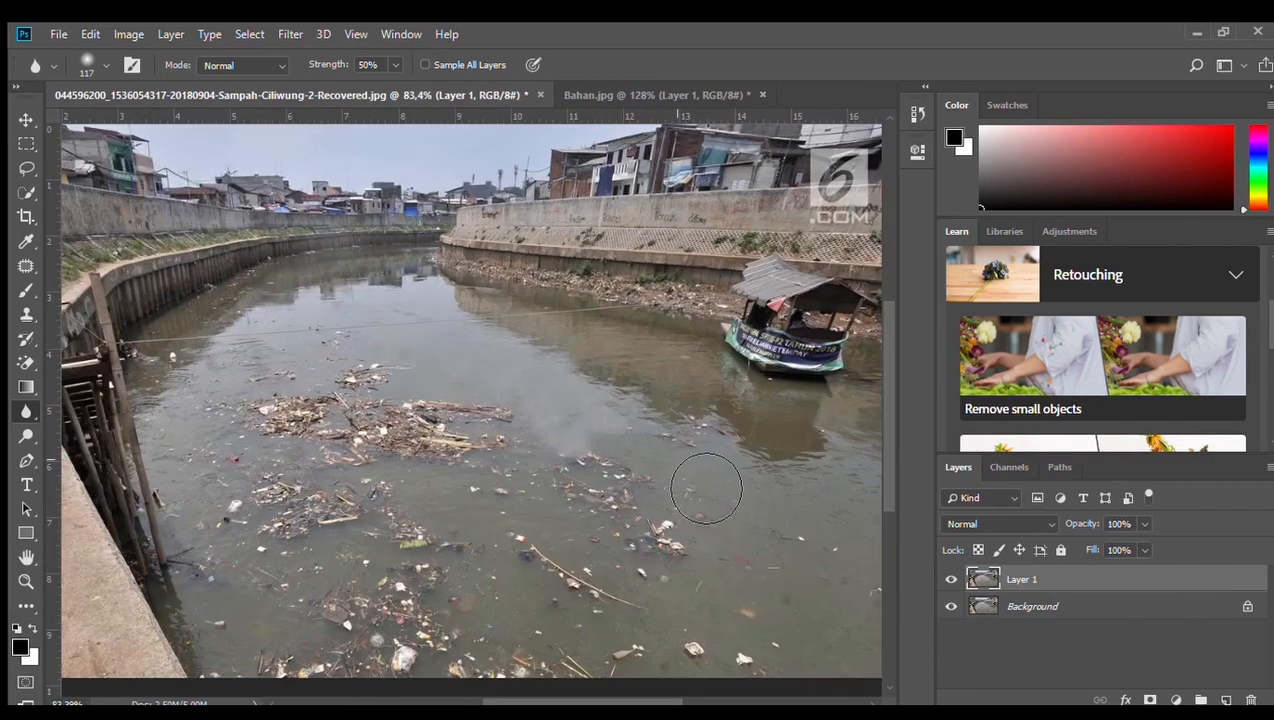
# Switch to Bahan.jpg and sharpen the blonde hair beside the forehead on Layer 1 with the Sharpen tool at size 91 and 100% strength.
pyautogui.click(634, 96)
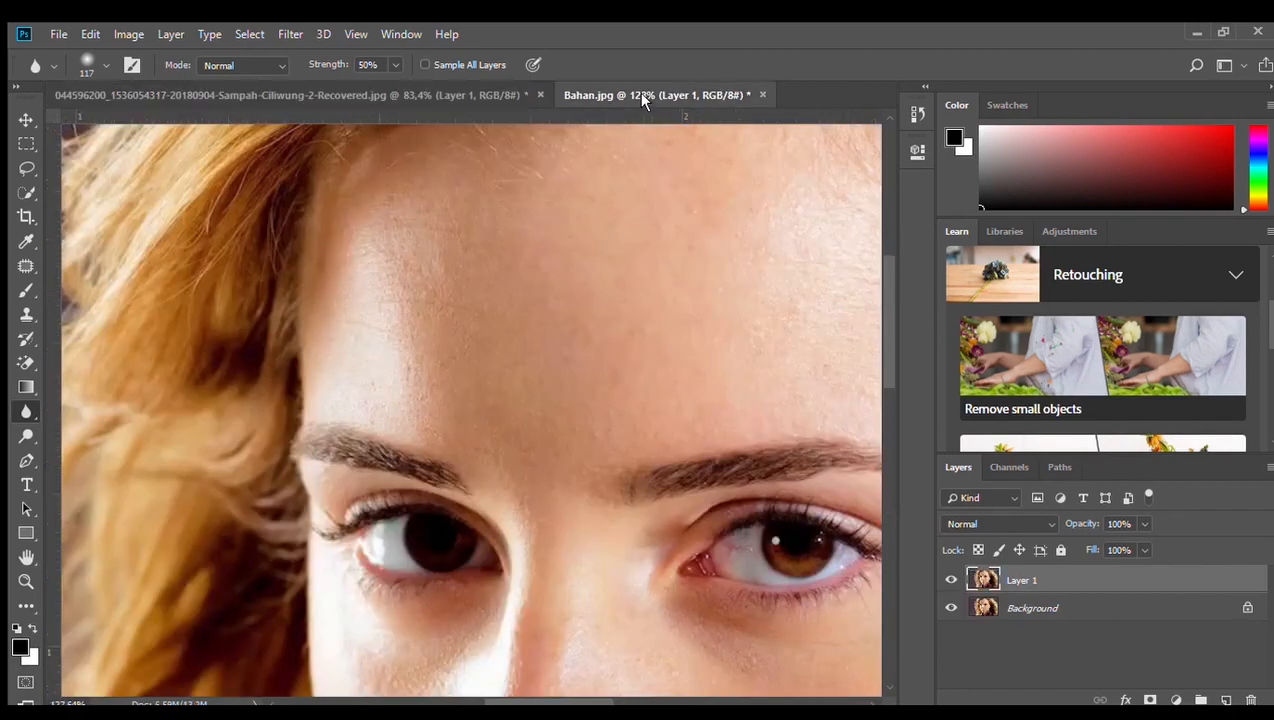
pyautogui.scroll(-5, 680, 310)
pyautogui.hscroll(3, 812, 376)
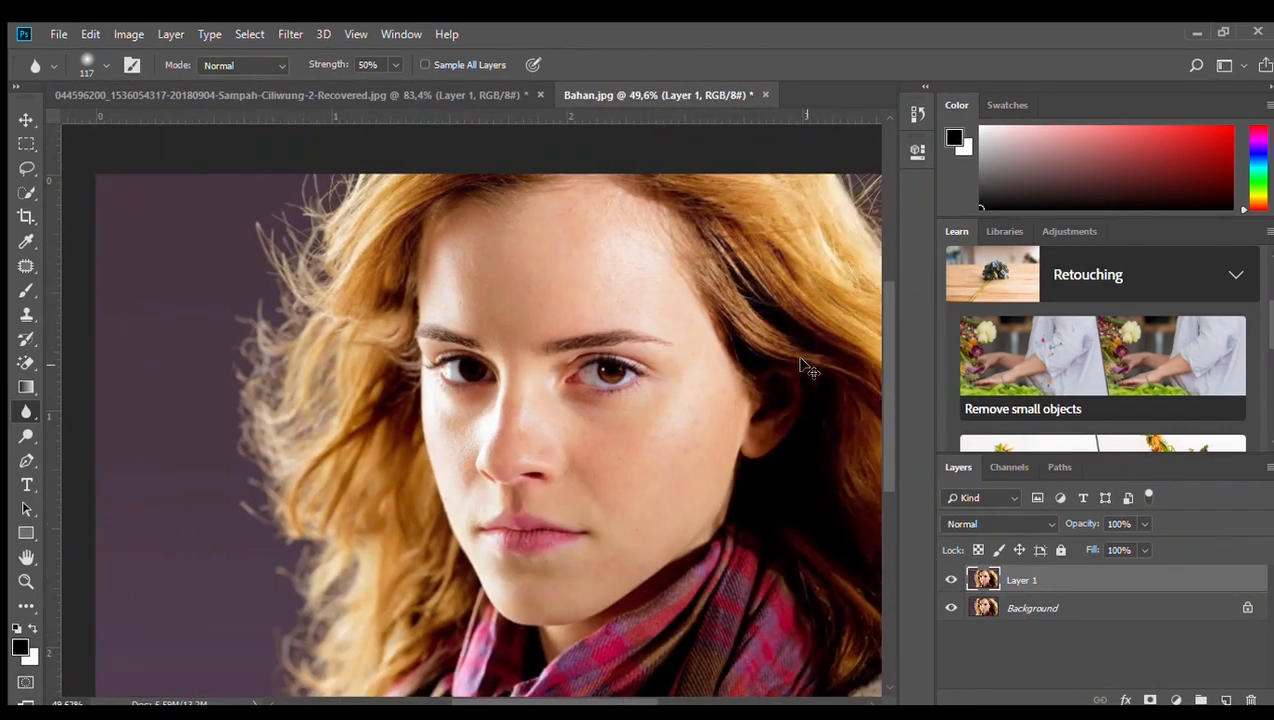
pyautogui.hscroll(3, 796, 370)
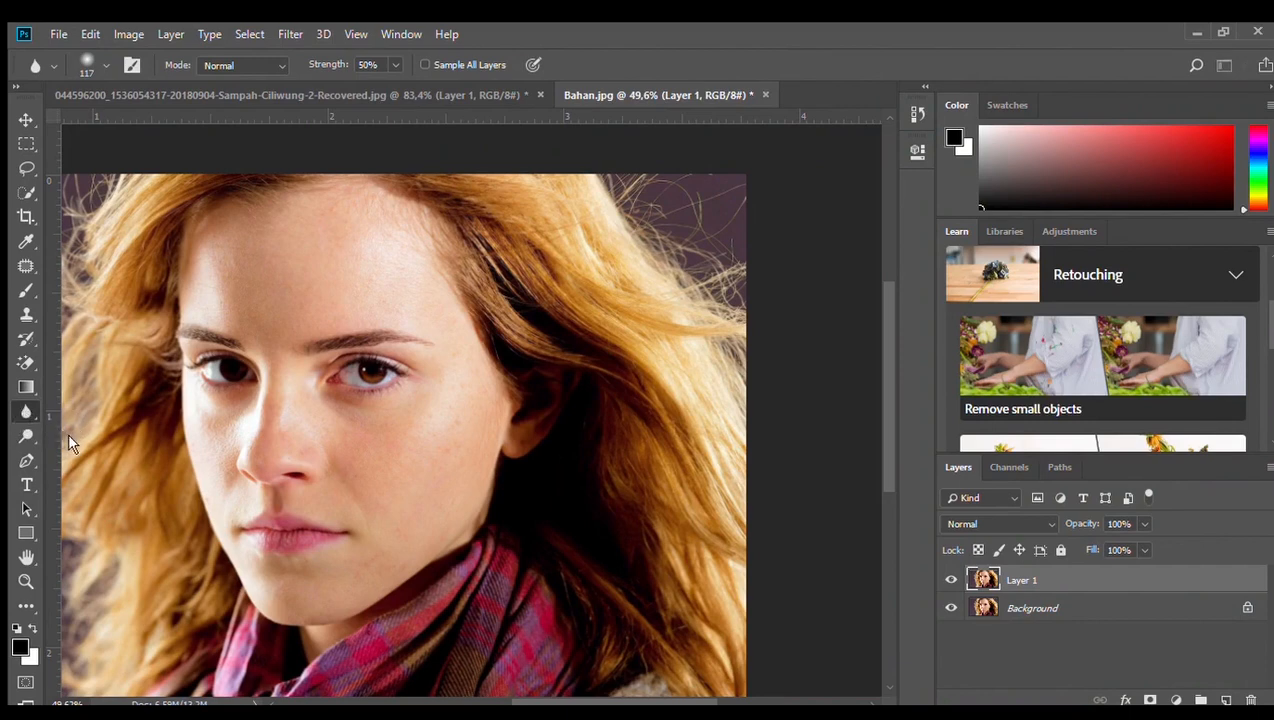
pyautogui.hotkey('shift', 'r')
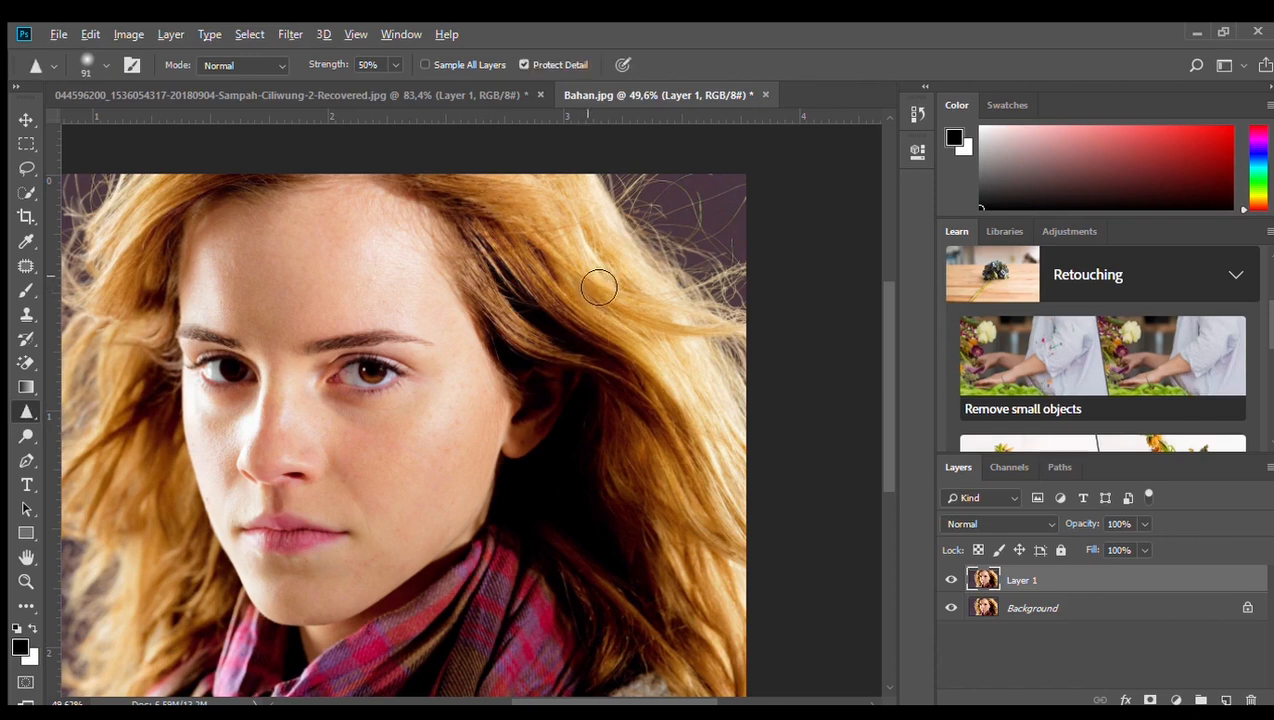
pyautogui.scroll(5, 599, 287)
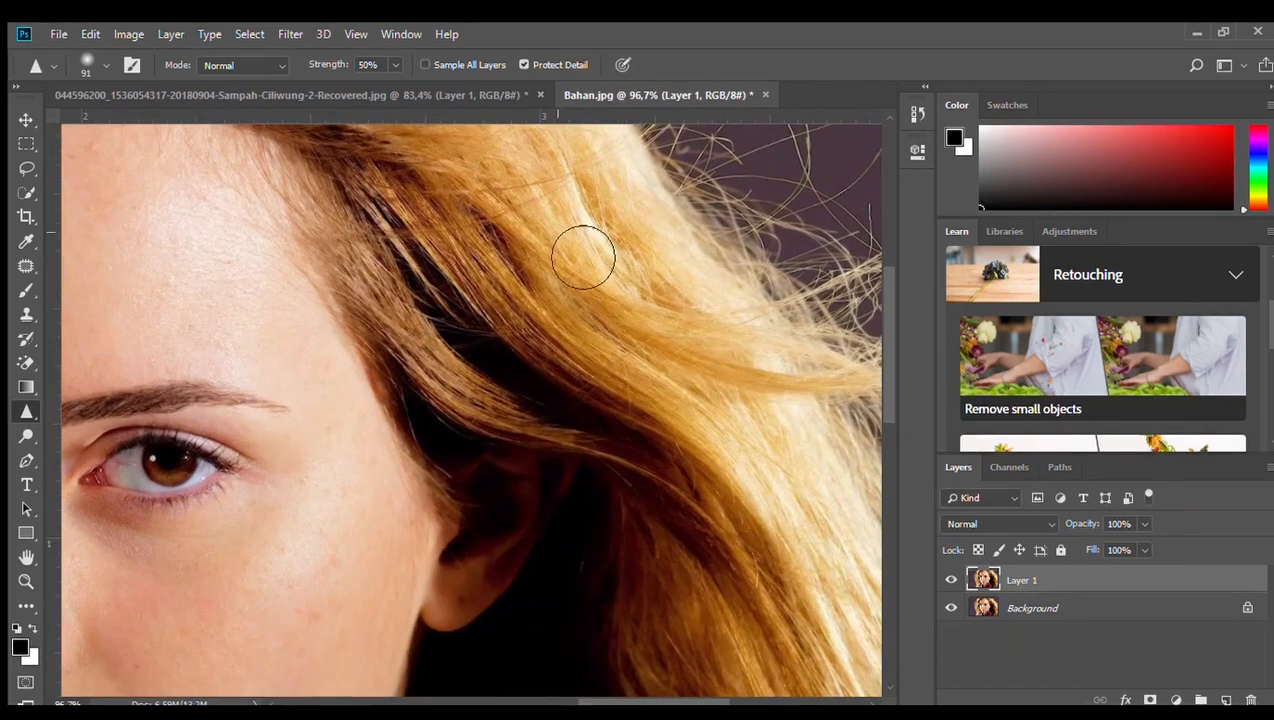
pyautogui.scroll(-4, 735, 310)
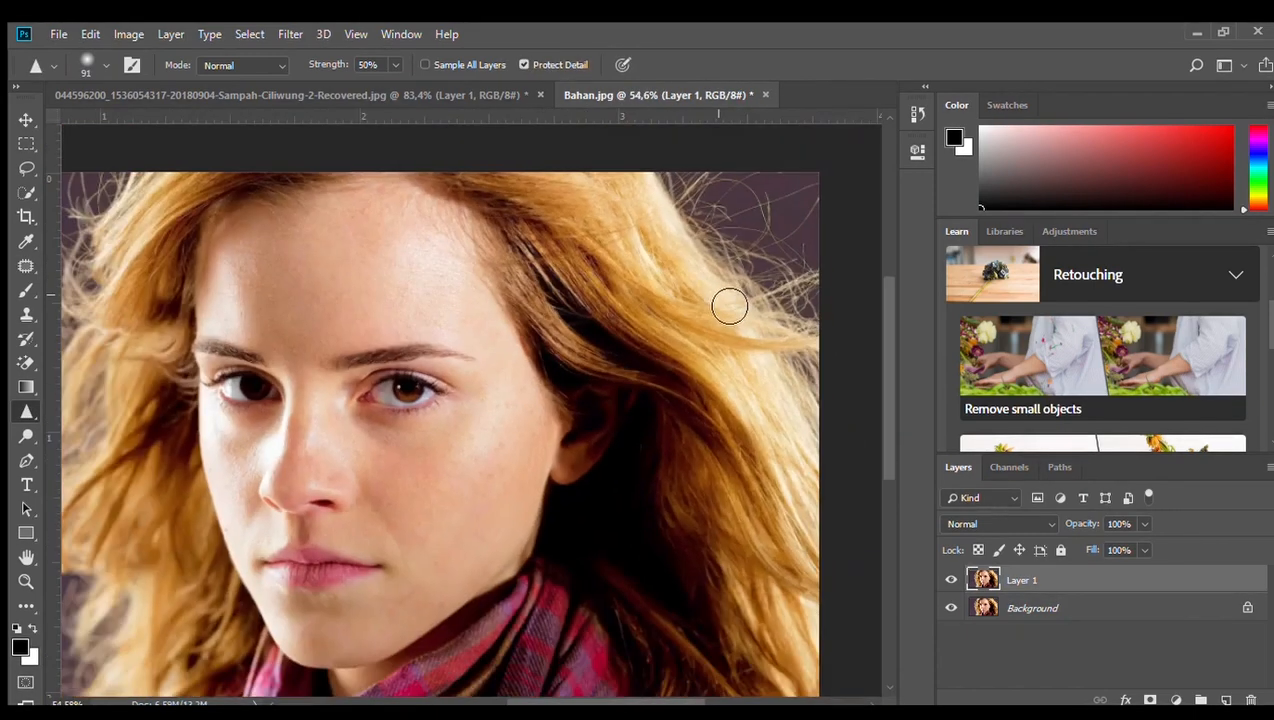
pyautogui.scroll(5, 730, 307)
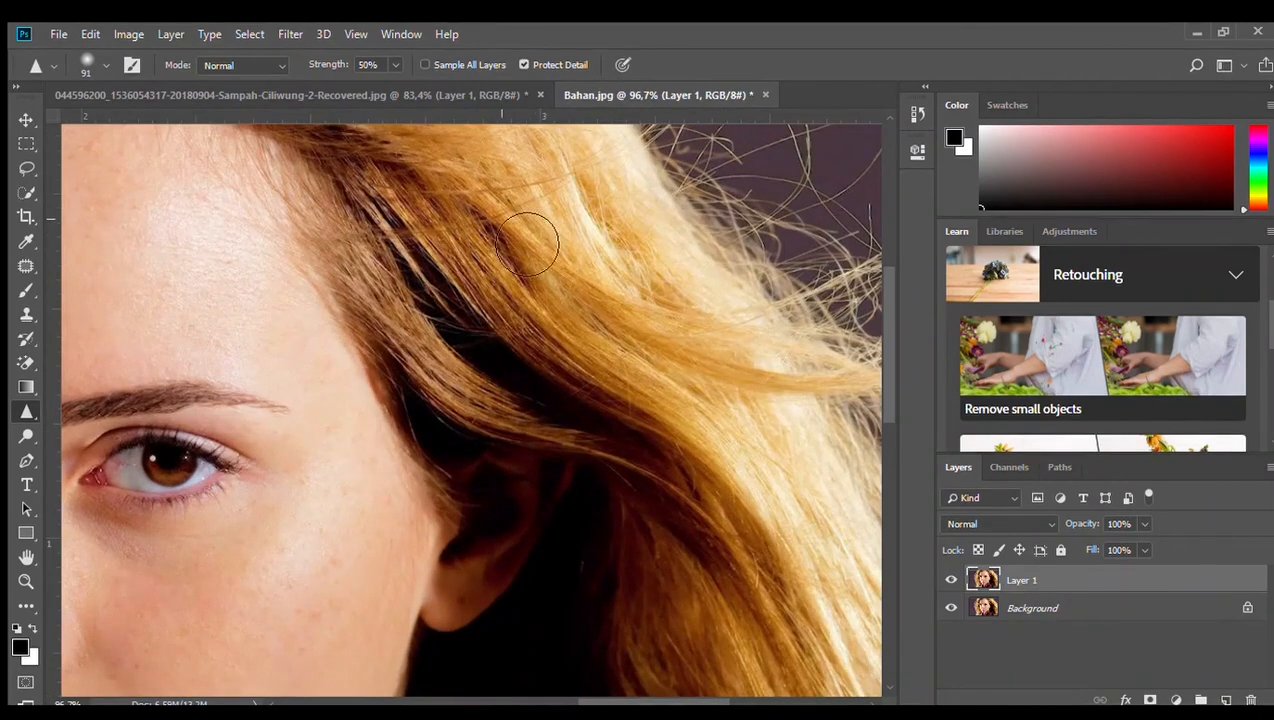
pyautogui.scroll(2, 656, 325)
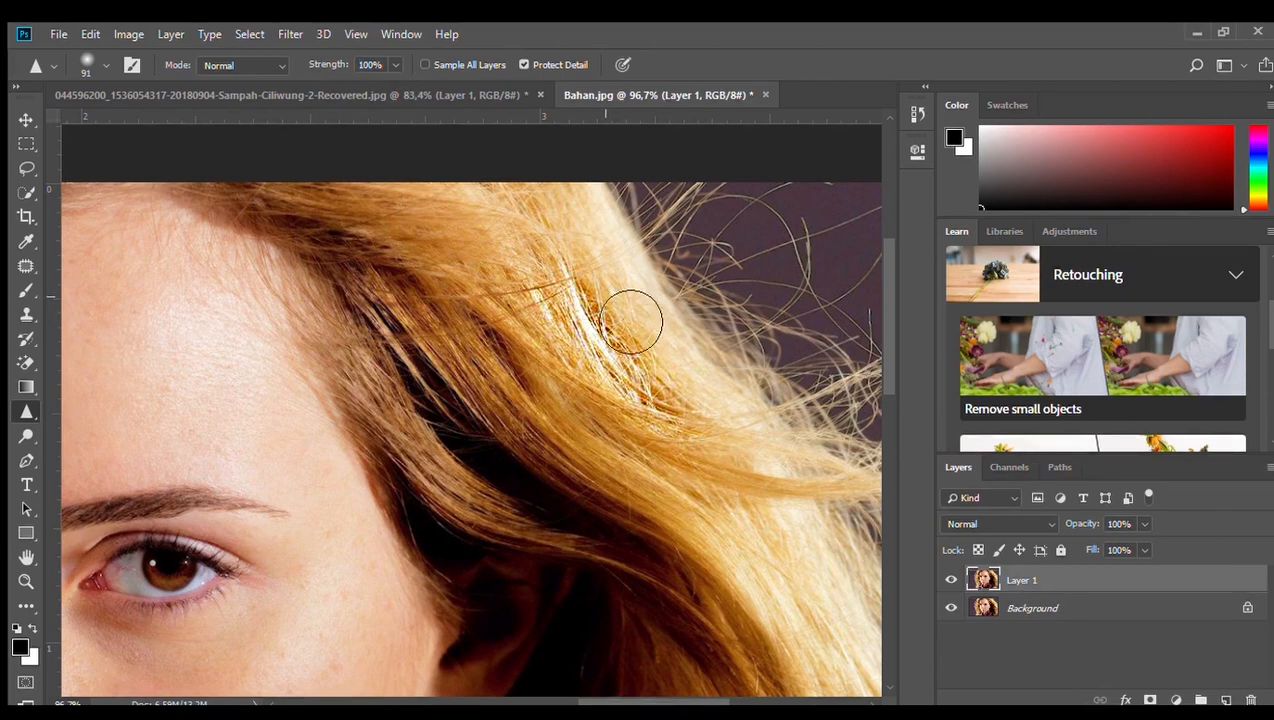
pyautogui.moveTo(816, 520)
pyautogui.mouseDown()
pyautogui.moveTo(638, 342)
pyautogui.moveTo(558, 292)
pyautogui.moveTo(743, 515)
pyautogui.moveTo(532, 288)
pyautogui.moveTo(571, 260)
pyautogui.moveTo(650, 348)
pyautogui.moveTo(727, 468)
pyautogui.moveTo(669, 412)
pyautogui.mouseUp()
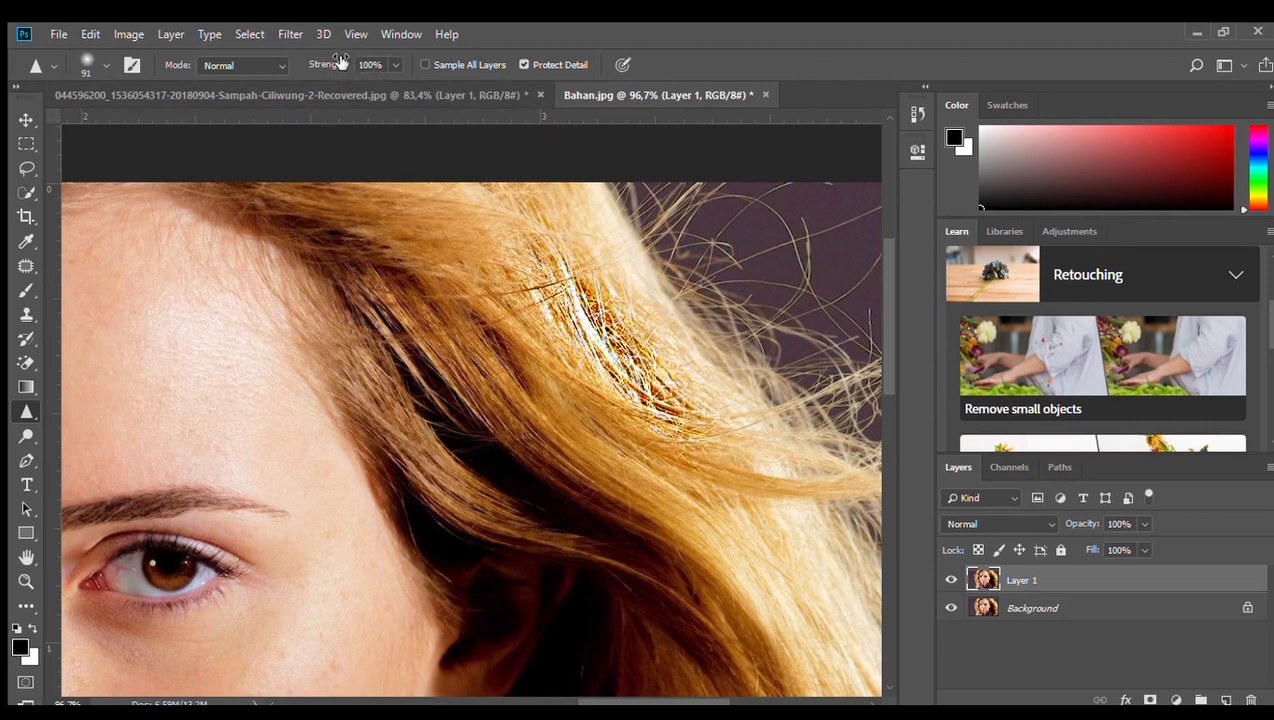
pyautogui.moveTo(609, 356)
pyautogui.mouseDown()
pyautogui.moveTo(658, 395)
pyautogui.moveTo(622, 393)
pyautogui.mouseUp()
pyautogui.moveTo(576, 321)
pyautogui.mouseDown()
pyautogui.moveTo(710, 462)
pyautogui.moveTo(681, 381)
pyautogui.moveTo(792, 546)
pyautogui.moveTo(598, 310)
pyautogui.moveTo(742, 424)
pyautogui.moveTo(612, 305)
pyautogui.moveTo(771, 497)
pyautogui.moveTo(599, 318)
pyautogui.moveTo(601, 280)
pyautogui.moveTo(692, 356)
pyautogui.moveTo(777, 460)
pyautogui.moveTo(761, 495)
pyautogui.moveTo(808, 583)
pyautogui.moveTo(663, 385)
pyautogui.mouseUp()
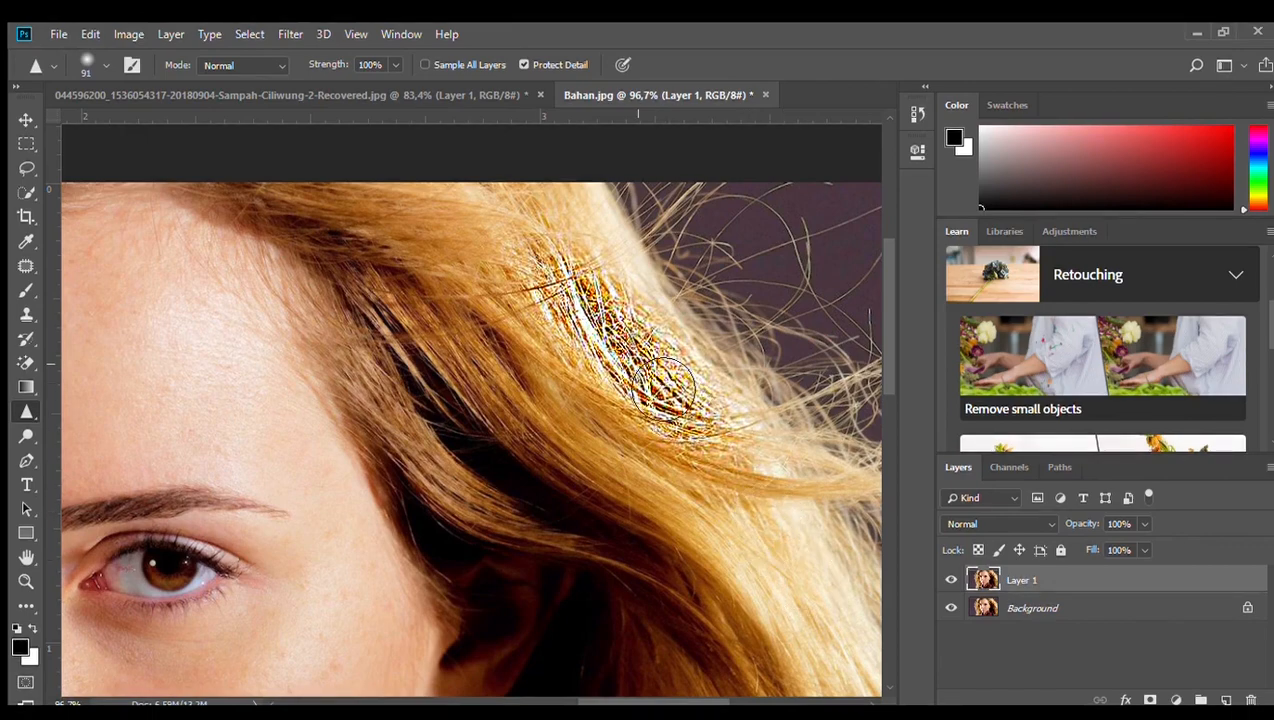
# Compare the sharpened hair with the original by hiding and reshowing Layer 1.
pyautogui.scroll(-5, 694, 384)
pyautogui.scroll(3, 738, 400)
pyautogui.hscroll(1, 728, 385)
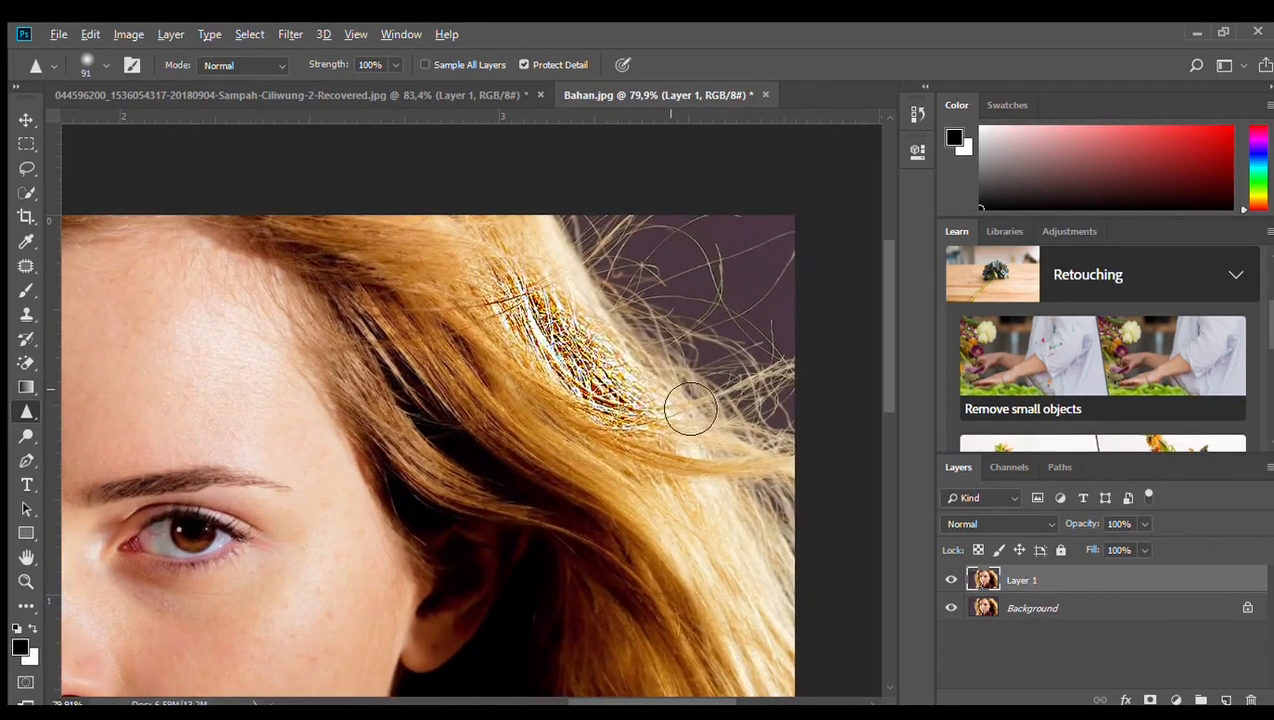
pyautogui.scroll(-2, 690, 408)
pyautogui.scroll(3, 688, 407)
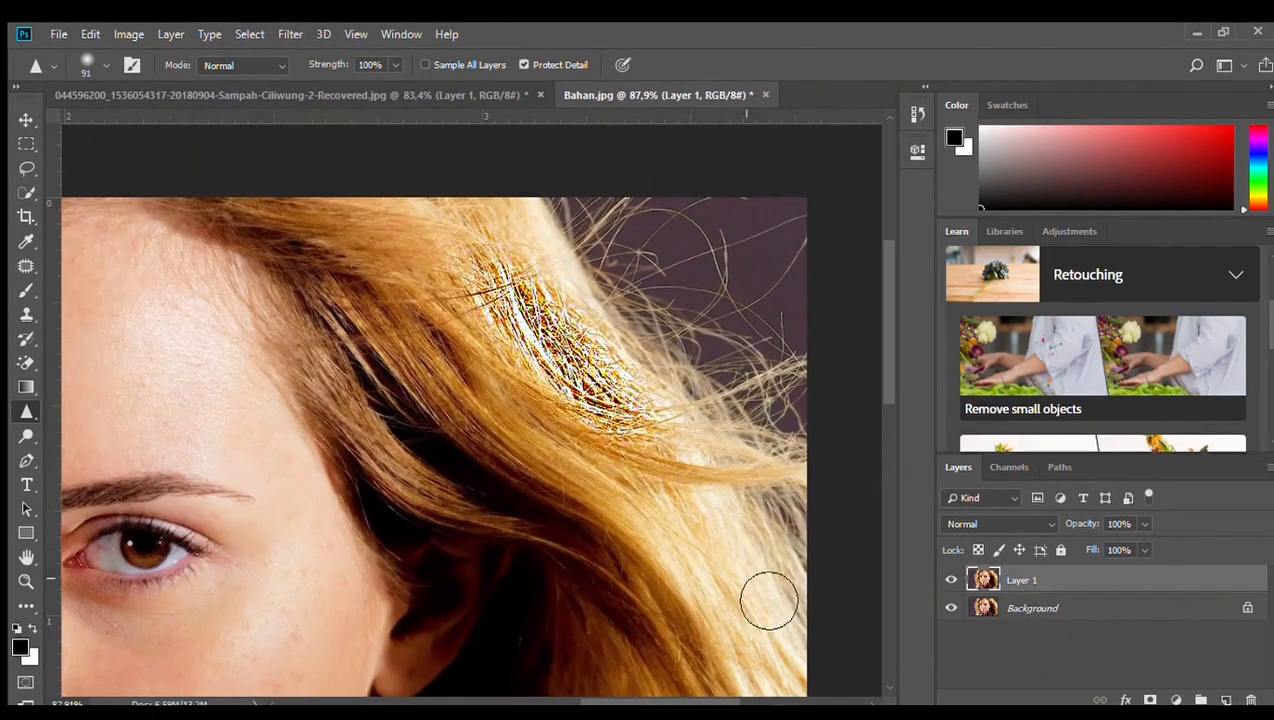
pyautogui.click(955, 580)
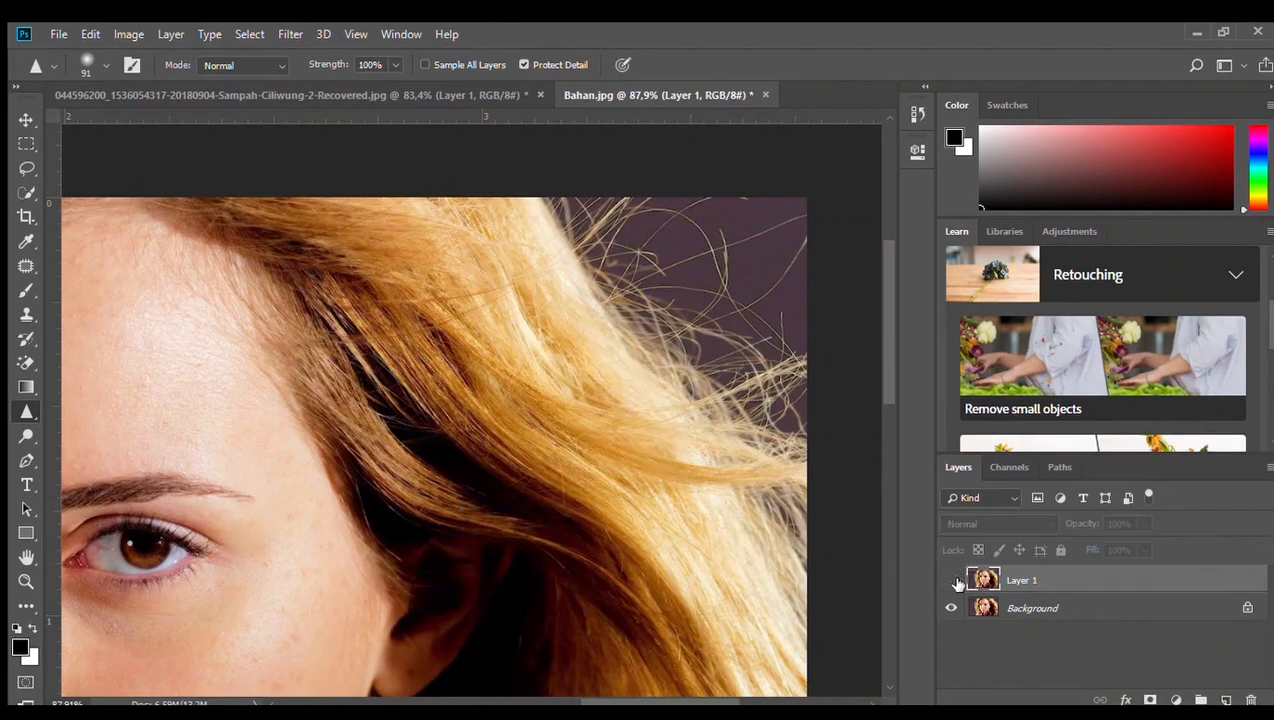
pyautogui.click(952, 580)
pyautogui.click(953, 581)
pyautogui.scroll(-3, 138, 400)
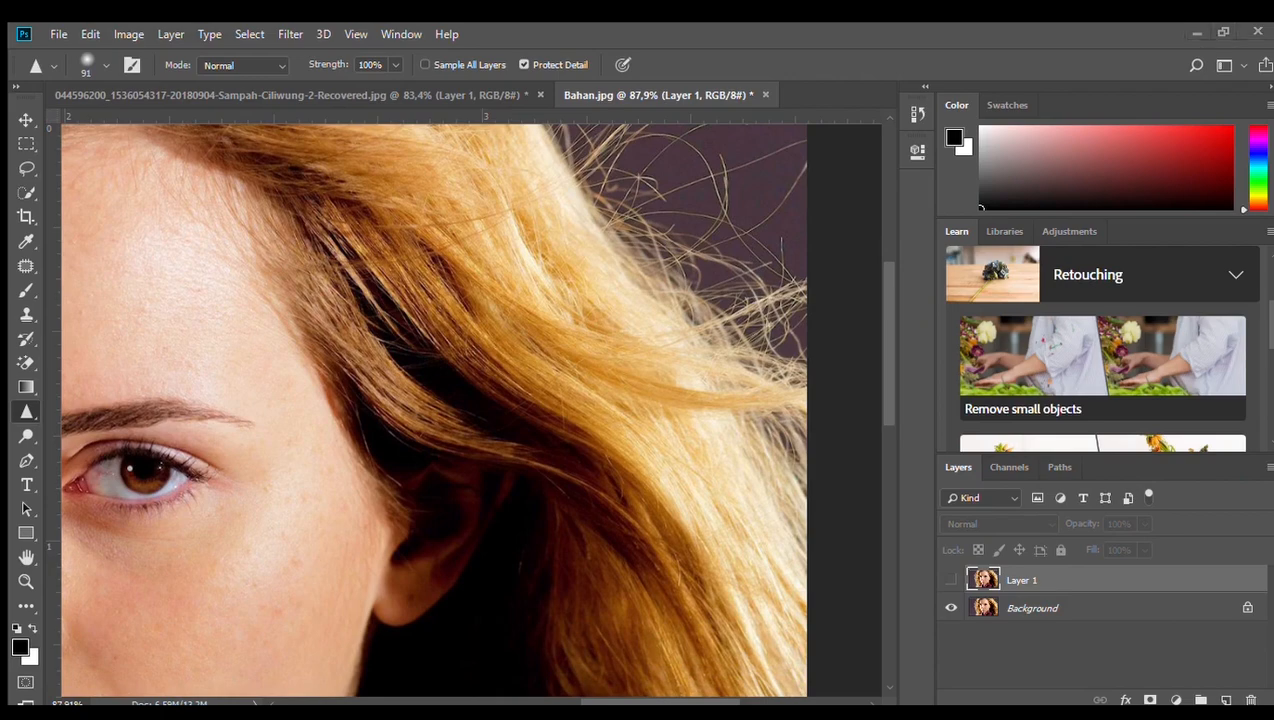
pyautogui.scroll(-5, 487, 481)
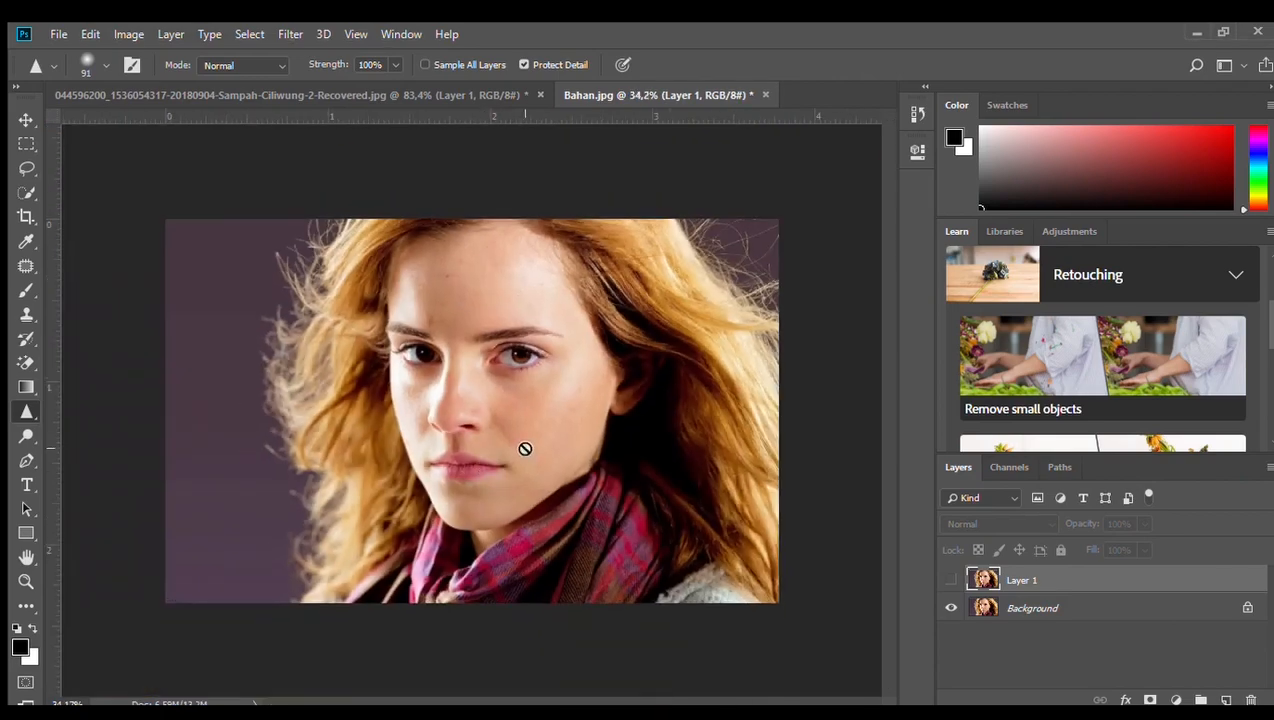
pyautogui.scroll(2, 525, 449)
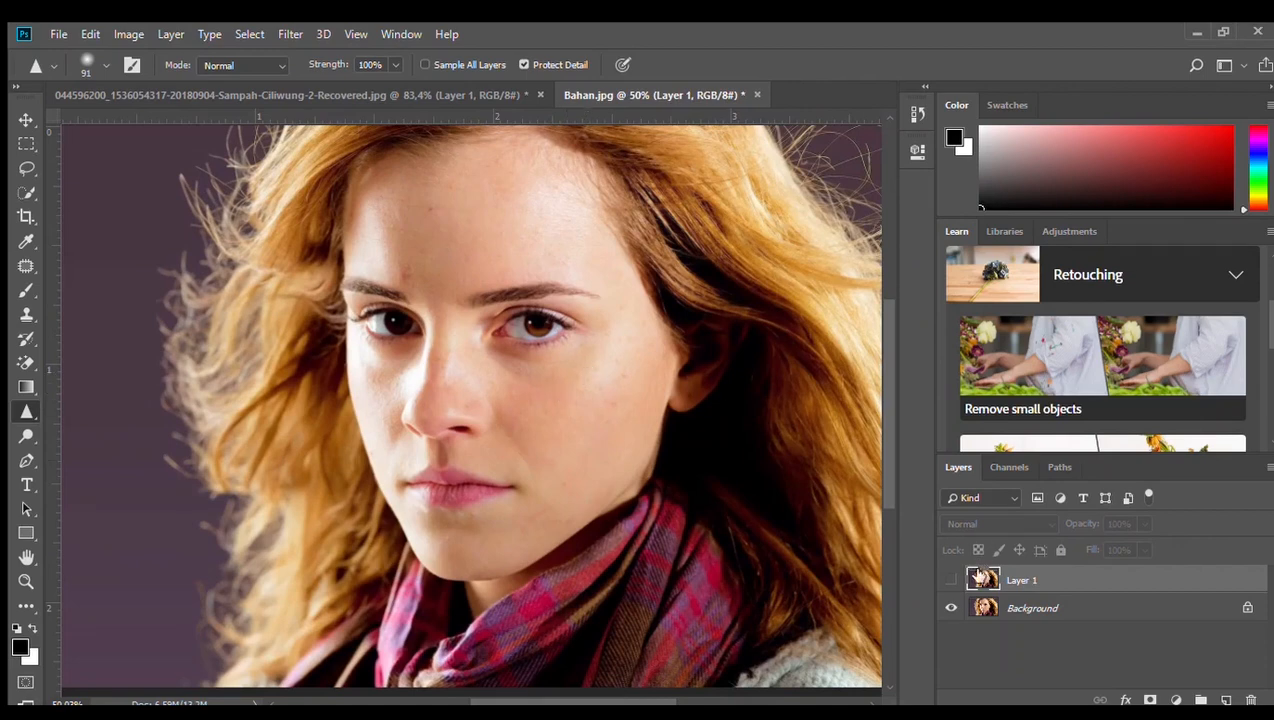
pyautogui.scroll(1, 476, 352)
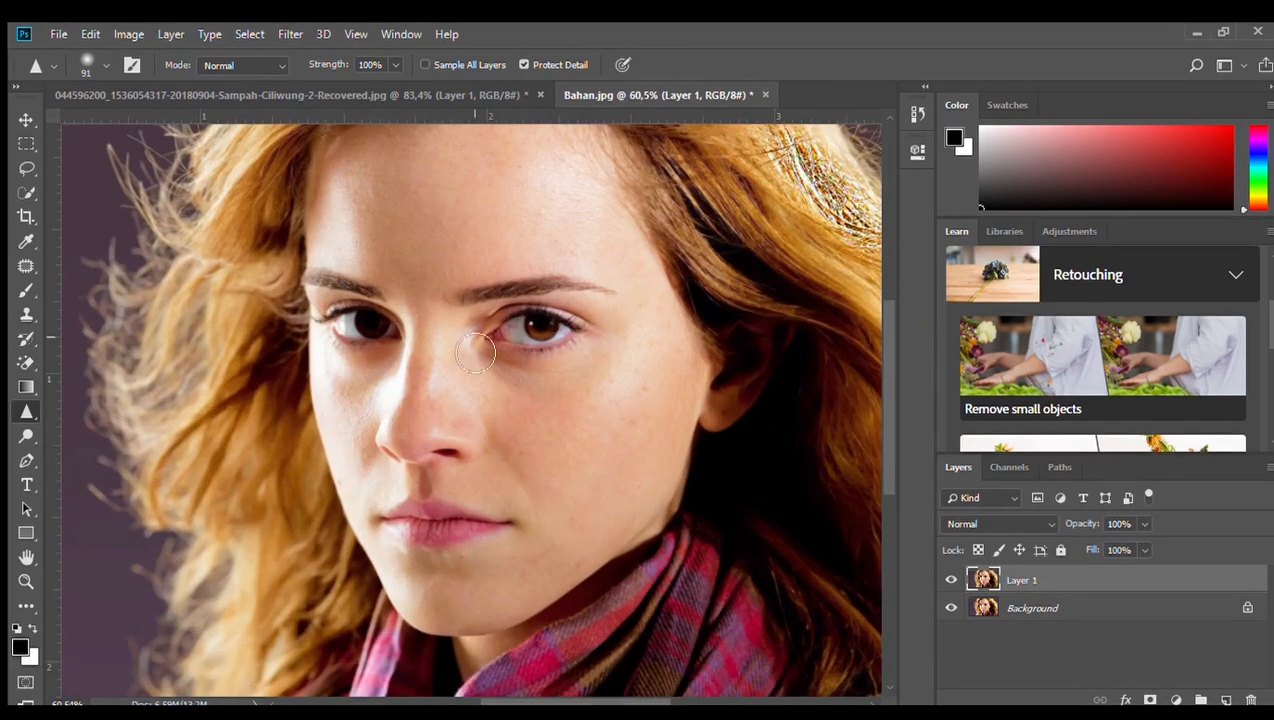
# Lighten the forehead, cheeks and other facial skin with the Dodge tool at size 108, Midtones range and 38% exposure.
pyautogui.click(30, 442)
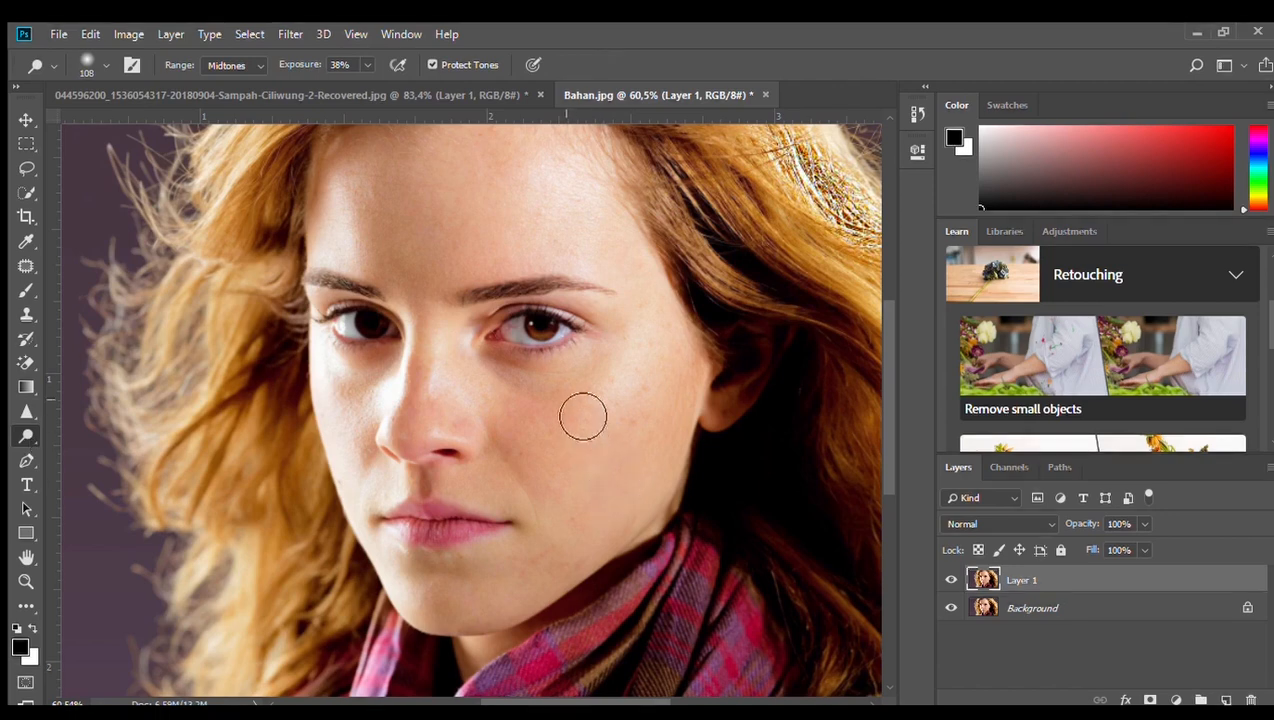
pyautogui.scroll(5, 551, 471)
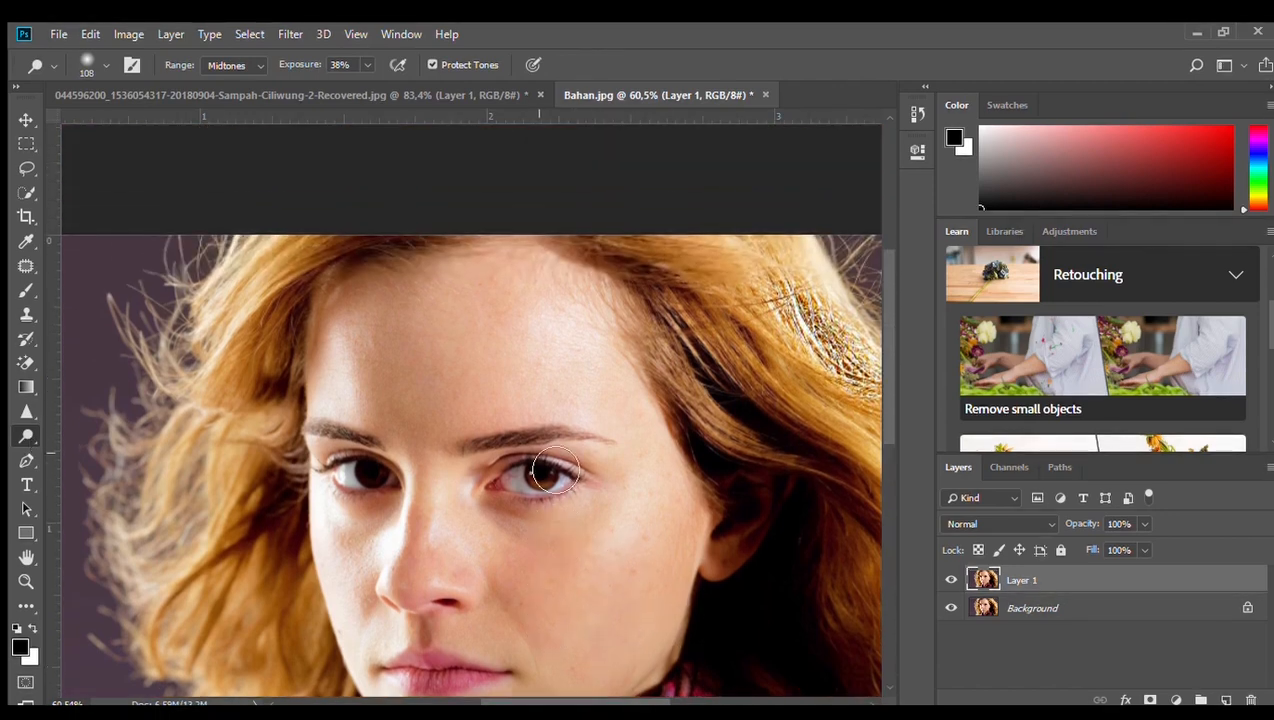
pyautogui.scroll(-2, 485, 438)
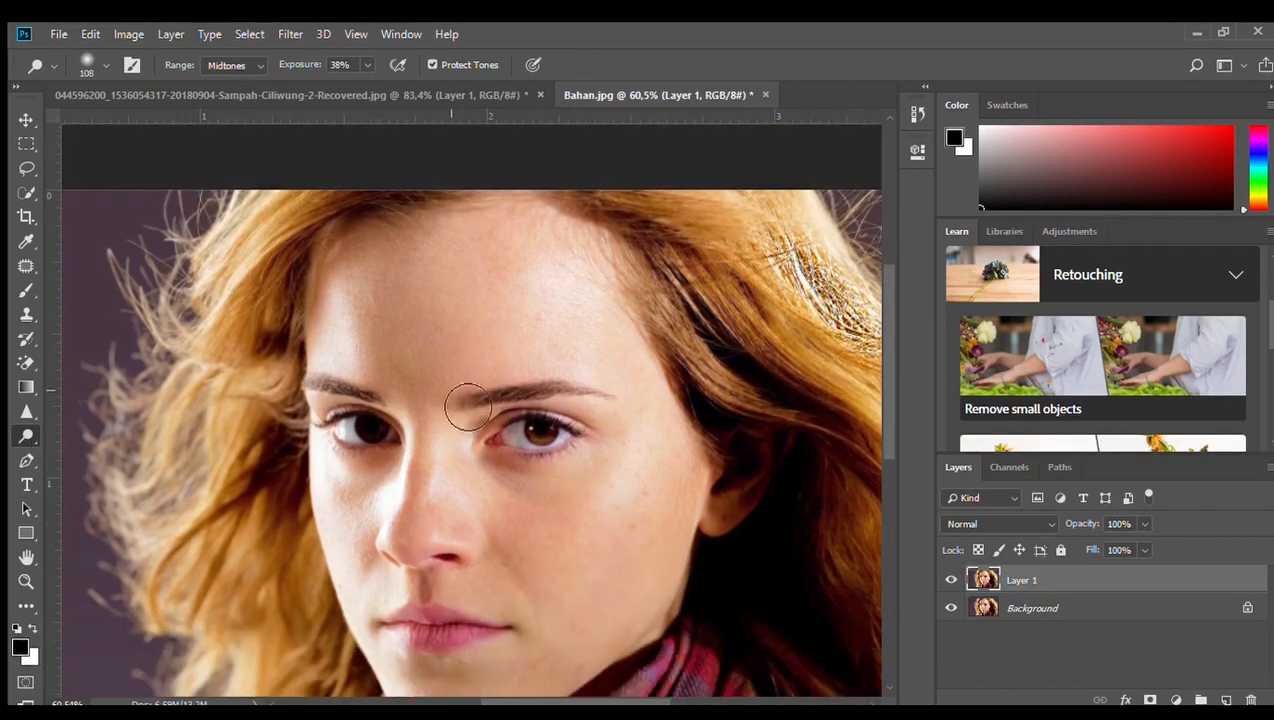
pyautogui.scroll(2, 470, 372)
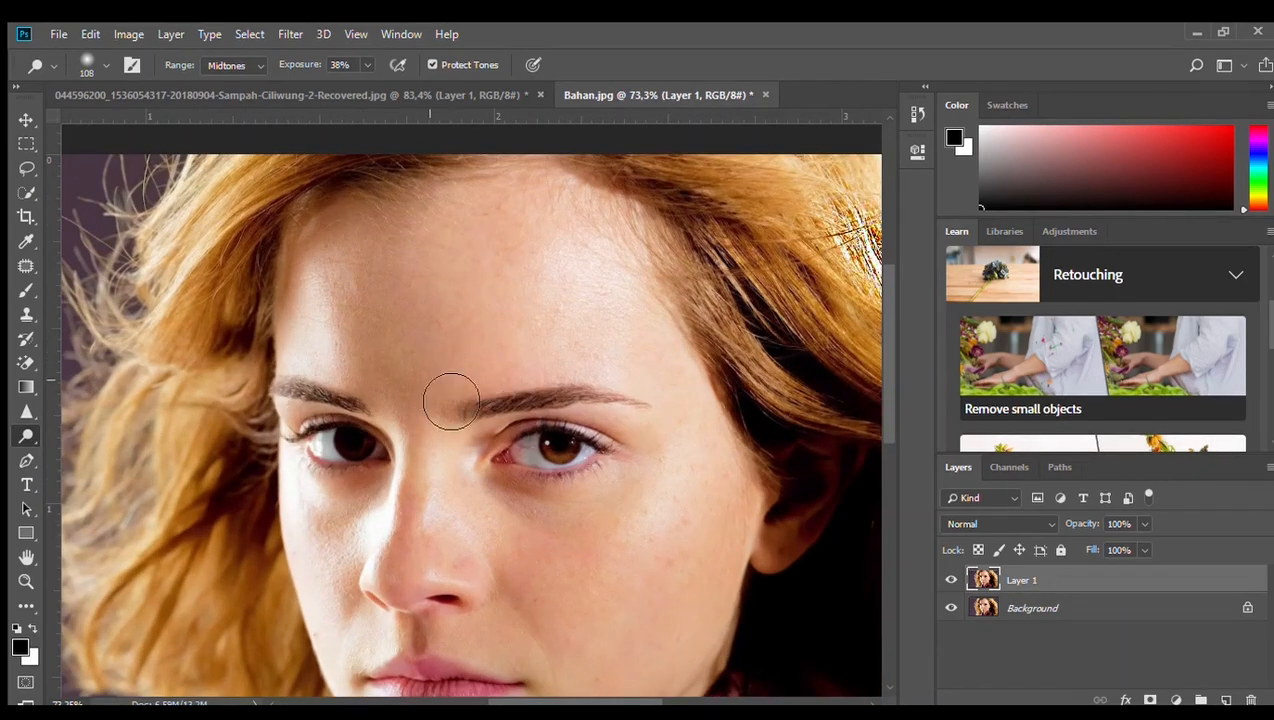
pyautogui.moveTo(384, 270)
pyautogui.mouseDown()
pyautogui.moveTo(370, 315)
pyautogui.moveTo(376, 366)
pyautogui.moveTo(394, 392)
pyautogui.moveTo(389, 278)
pyautogui.moveTo(372, 348)
pyautogui.moveTo(434, 414)
pyautogui.moveTo(397, 297)
pyautogui.moveTo(435, 468)
pyautogui.moveTo(394, 320)
pyautogui.moveTo(385, 304)
pyautogui.moveTo(428, 446)
pyautogui.moveTo(369, 298)
pyautogui.moveTo(409, 276)
pyautogui.moveTo(426, 405)
pyautogui.moveTo(328, 319)
pyautogui.moveTo(430, 319)
pyautogui.moveTo(440, 307)
pyautogui.moveTo(445, 426)
pyautogui.moveTo(399, 240)
pyautogui.moveTo(439, 350)
pyautogui.moveTo(433, 615)
pyautogui.moveTo(452, 275)
pyautogui.moveTo(481, 354)
pyautogui.moveTo(455, 362)
pyautogui.moveTo(411, 275)
pyautogui.moveTo(508, 243)
pyautogui.moveTo(403, 256)
pyautogui.moveTo(411, 380)
pyautogui.moveTo(366, 349)
pyautogui.moveTo(384, 388)
pyautogui.moveTo(437, 379)
pyautogui.moveTo(448, 317)
pyautogui.moveTo(530, 287)
pyautogui.moveTo(468, 429)
pyautogui.moveTo(484, 292)
pyautogui.moveTo(477, 405)
pyautogui.moveTo(607, 407)
pyautogui.moveTo(484, 441)
pyautogui.moveTo(349, 363)
pyautogui.moveTo(414, 431)
pyautogui.moveTo(424, 315)
pyautogui.moveTo(497, 270)
pyautogui.moveTo(483, 327)
pyautogui.moveTo(529, 329)
pyautogui.moveTo(435, 445)
pyautogui.moveTo(450, 571)
pyautogui.moveTo(446, 487)
pyautogui.moveTo(438, 586)
pyautogui.moveTo(491, 565)
pyautogui.moveTo(585, 627)
pyautogui.moveTo(654, 607)
pyautogui.moveTo(543, 562)
pyautogui.moveTo(592, 567)
pyautogui.moveTo(549, 567)
pyautogui.moveTo(554, 555)
pyautogui.moveTo(746, 534)
pyautogui.moveTo(709, 448)
pyautogui.moveTo(684, 616)
pyautogui.mouseUp()
pyautogui.scroll(-2, 692, 572)
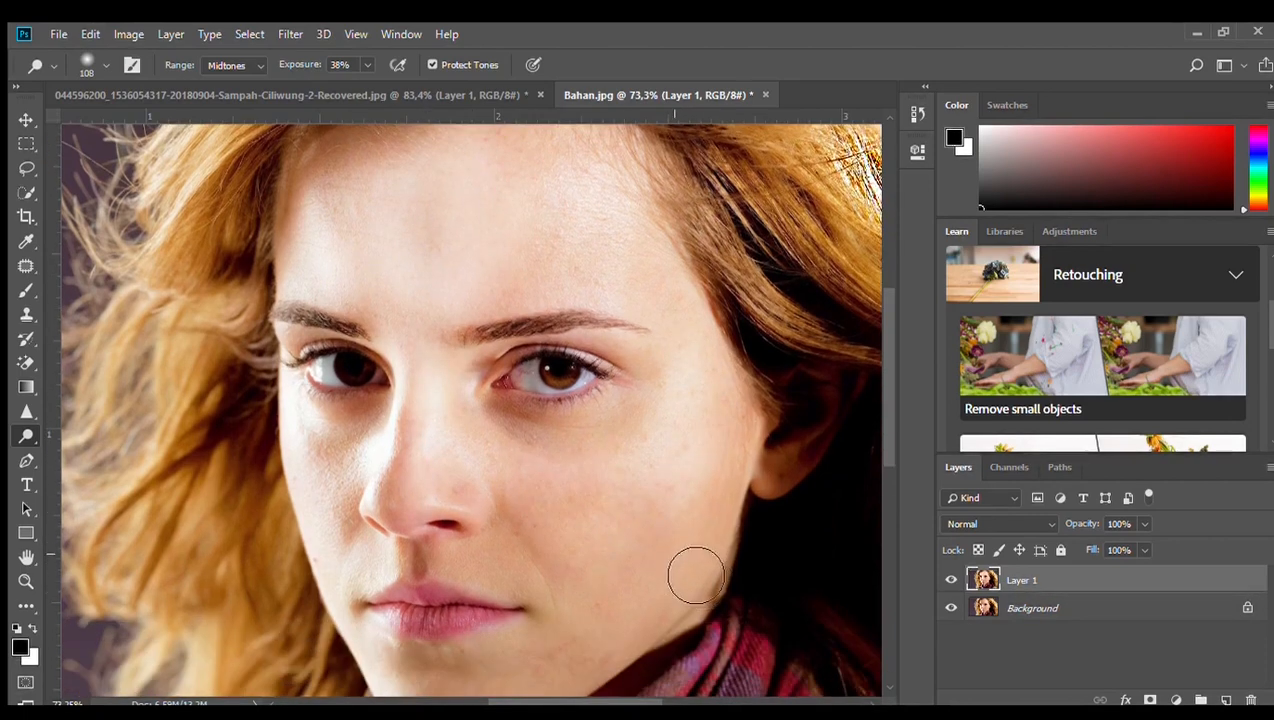
pyautogui.moveTo(547, 472); pyautogui.dragTo(668, 418)
pyautogui.scroll(-2, 668, 418)
pyautogui.moveTo(668, 478)
pyautogui.mouseDown()
pyautogui.moveTo(635, 534)
pyautogui.moveTo(585, 415)
pyautogui.moveTo(535, 426)
pyautogui.moveTo(583, 502)
pyautogui.moveTo(523, 492)
pyautogui.moveTo(539, 508)
pyautogui.moveTo(601, 409)
pyautogui.moveTo(518, 379)
pyautogui.moveTo(643, 369)
pyautogui.moveTo(381, 401)
pyautogui.moveTo(350, 464)
pyautogui.mouseUp()
pyautogui.scroll(3, 478, 330)
pyautogui.moveTo(486, 321)
pyautogui.mouseDown()
pyautogui.moveTo(481, 286)
pyautogui.moveTo(500, 306)
pyautogui.moveTo(545, 231)
pyautogui.moveTo(533, 307)
pyautogui.moveTo(485, 353)
pyautogui.moveTo(459, 354)
pyautogui.moveTo(428, 520)
pyautogui.moveTo(423, 314)
pyautogui.moveTo(378, 215)
pyautogui.moveTo(474, 193)
pyautogui.moveTo(609, 225)
pyautogui.mouseUp()
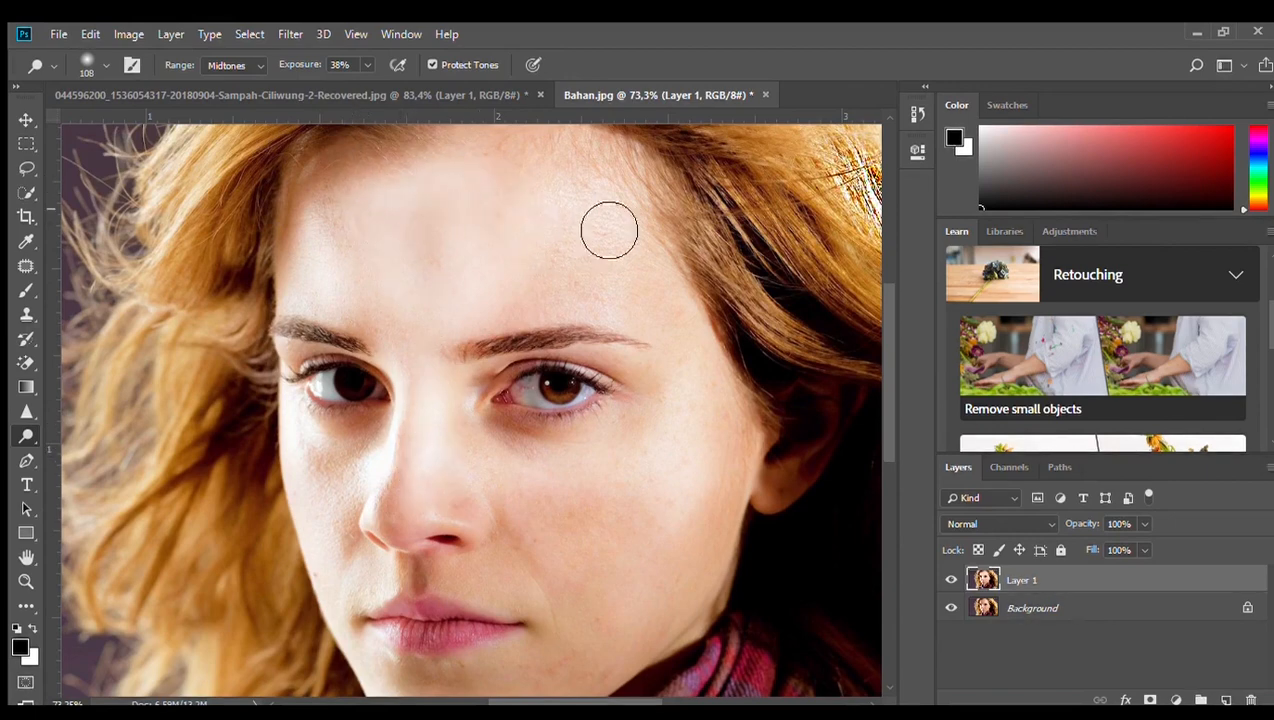
# Compare the lightened face with the original by repeatedly hiding and reshowing Layer 1.
pyautogui.scroll(-3, 608, 215)
pyautogui.scroll(-1, 569, 300)
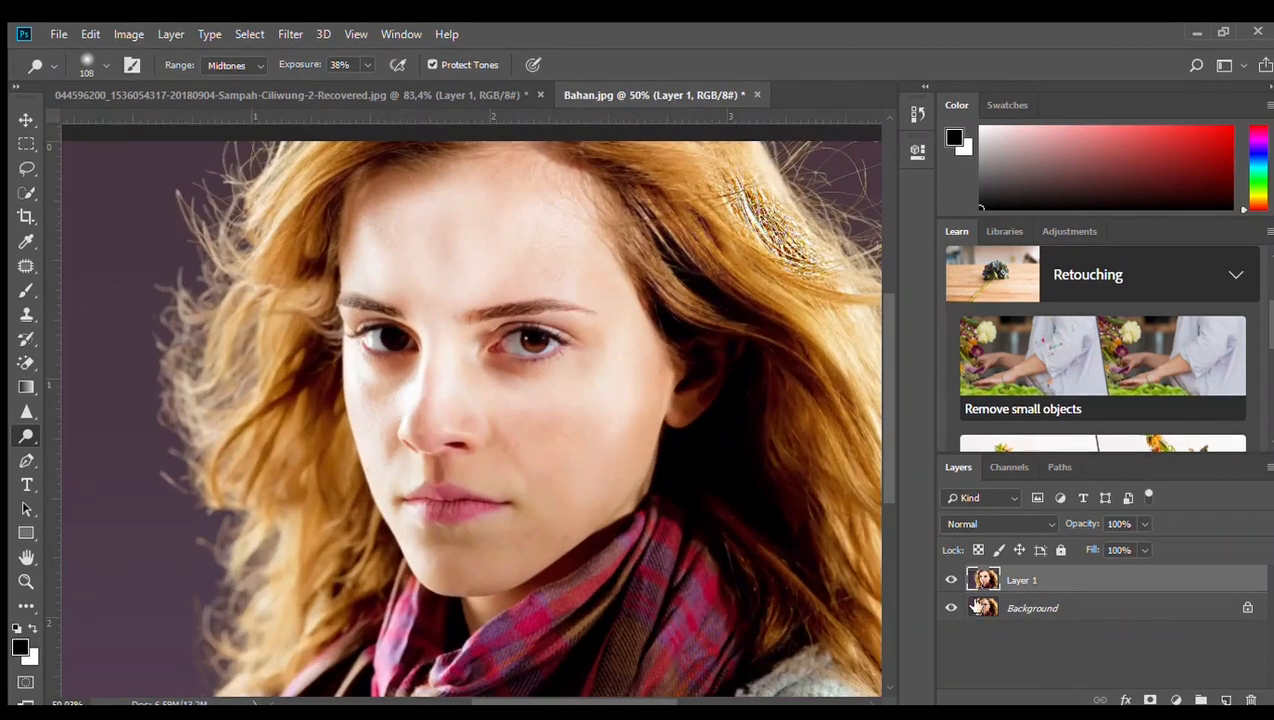
pyautogui.click(951, 581)
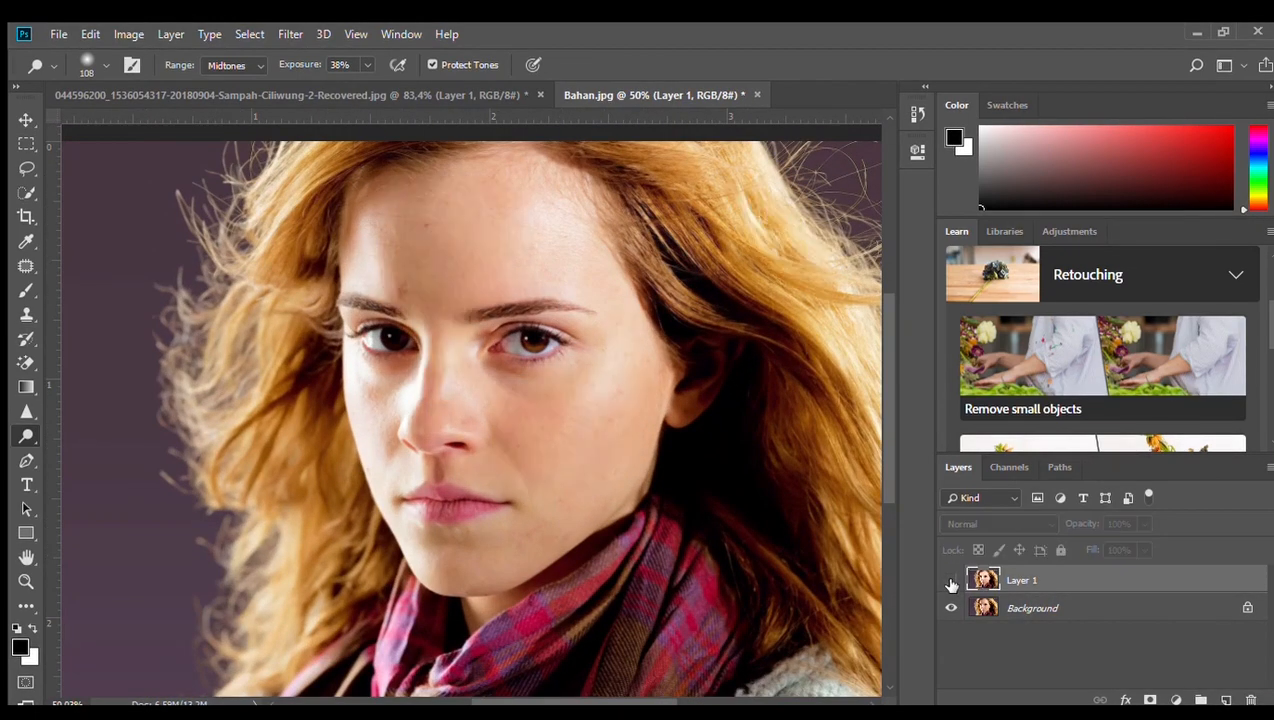
pyautogui.click(951, 581)
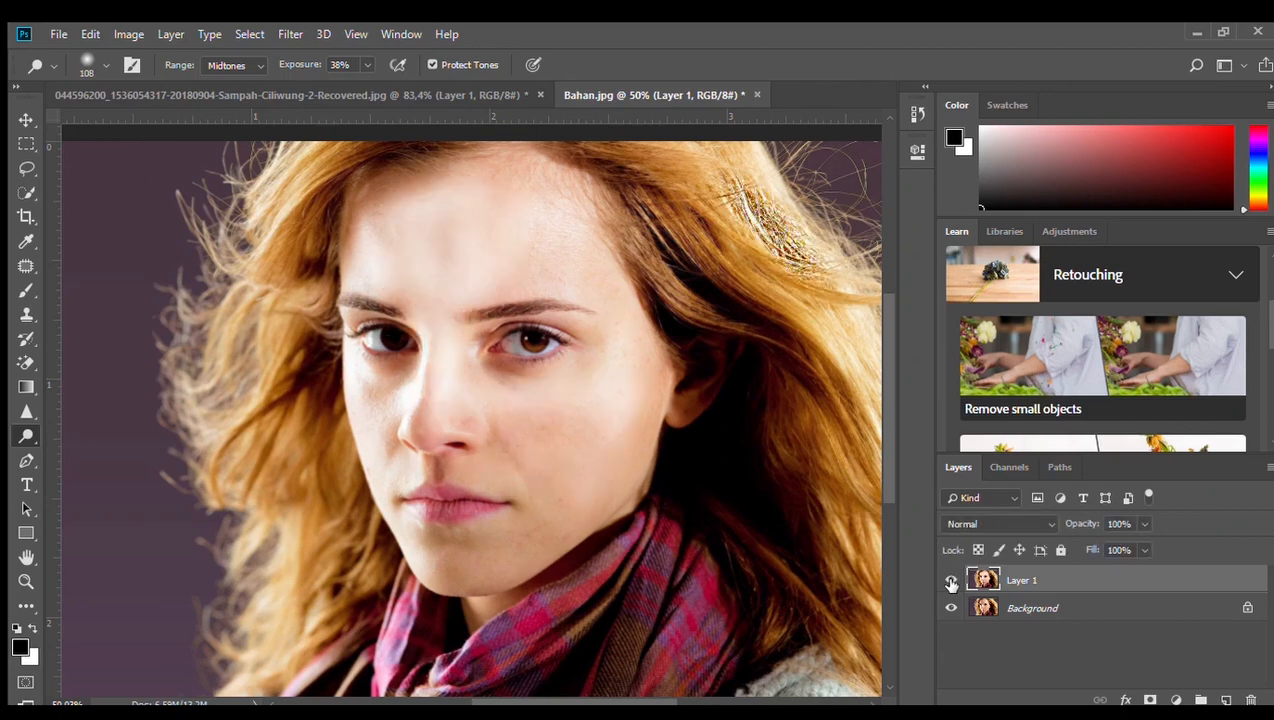
pyautogui.click(951, 581)
pyautogui.click(951, 581)
pyautogui.click(951, 581)
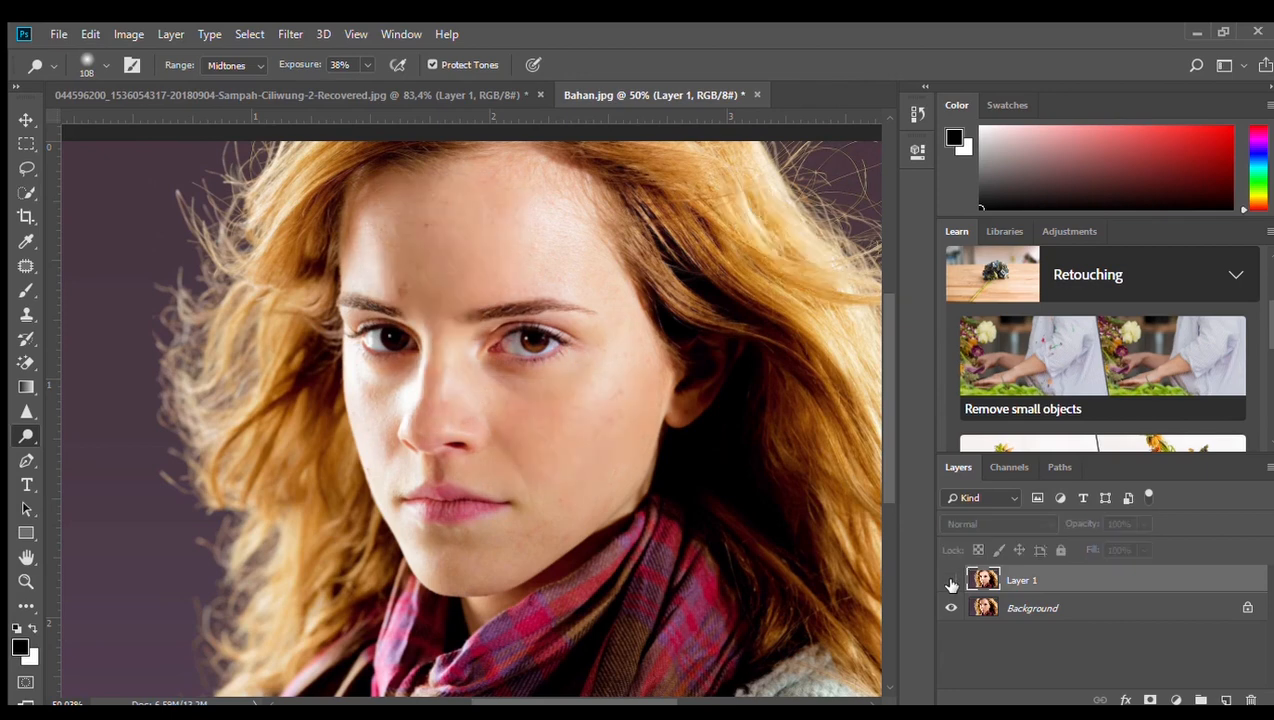
pyautogui.click(951, 581)
pyautogui.click(951, 581)
pyautogui.click(951, 581)
pyautogui.click(951, 581)
pyautogui.click(951, 580)
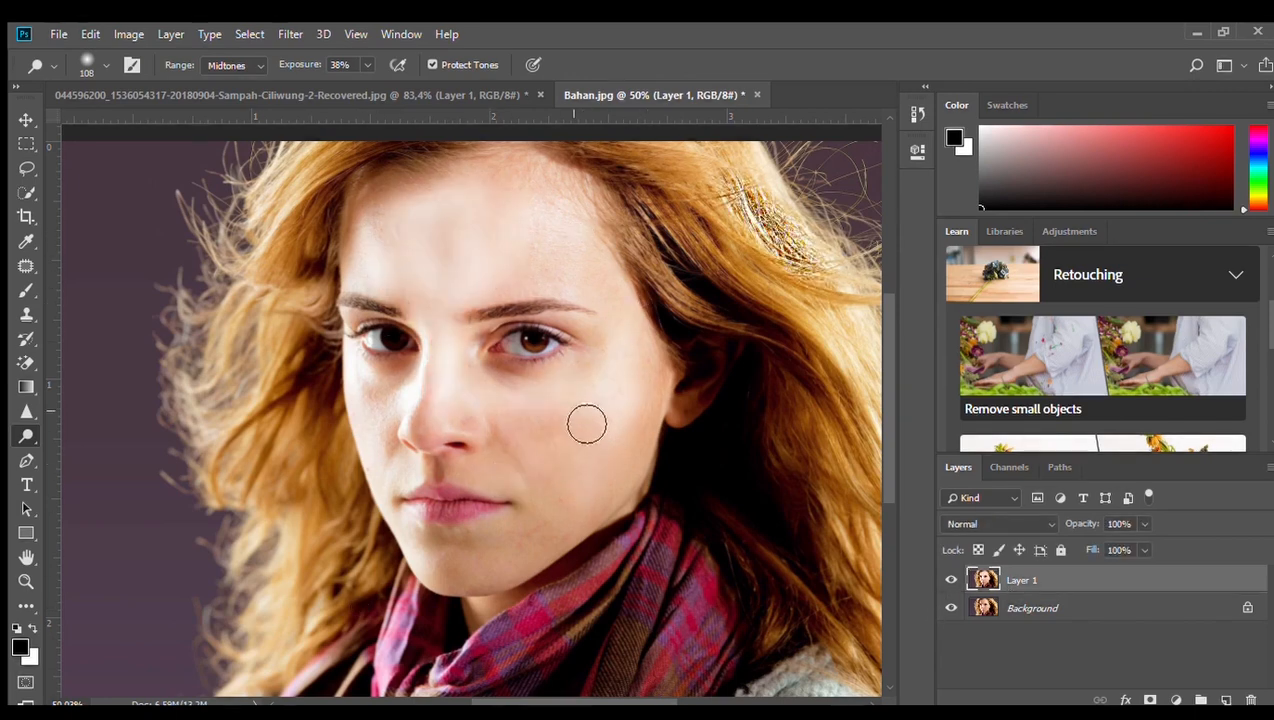
# Darken the scarf, the sweater and a strand of hair with the Burn tool at size 171, Midtones range and 100% exposure.
pyautogui.scroll(-3, 595, 418)
pyautogui.scroll(-6, 631, 427)
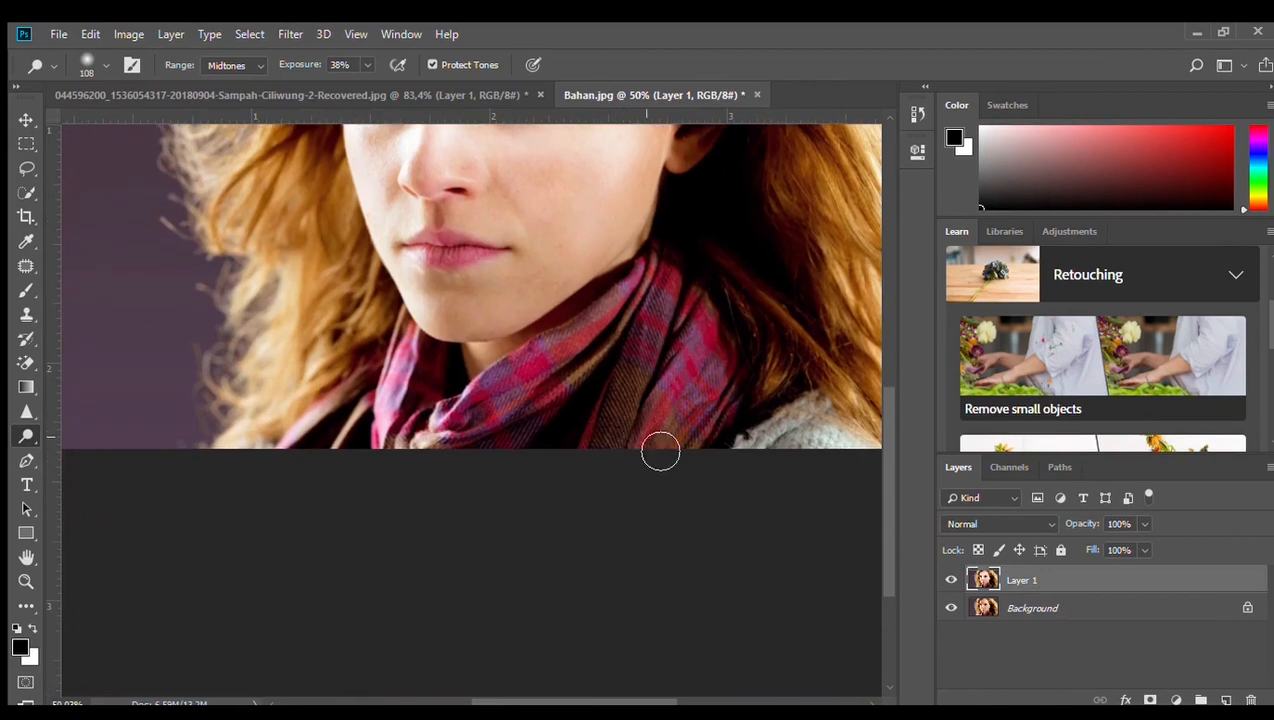
pyautogui.scroll(5, 685, 355)
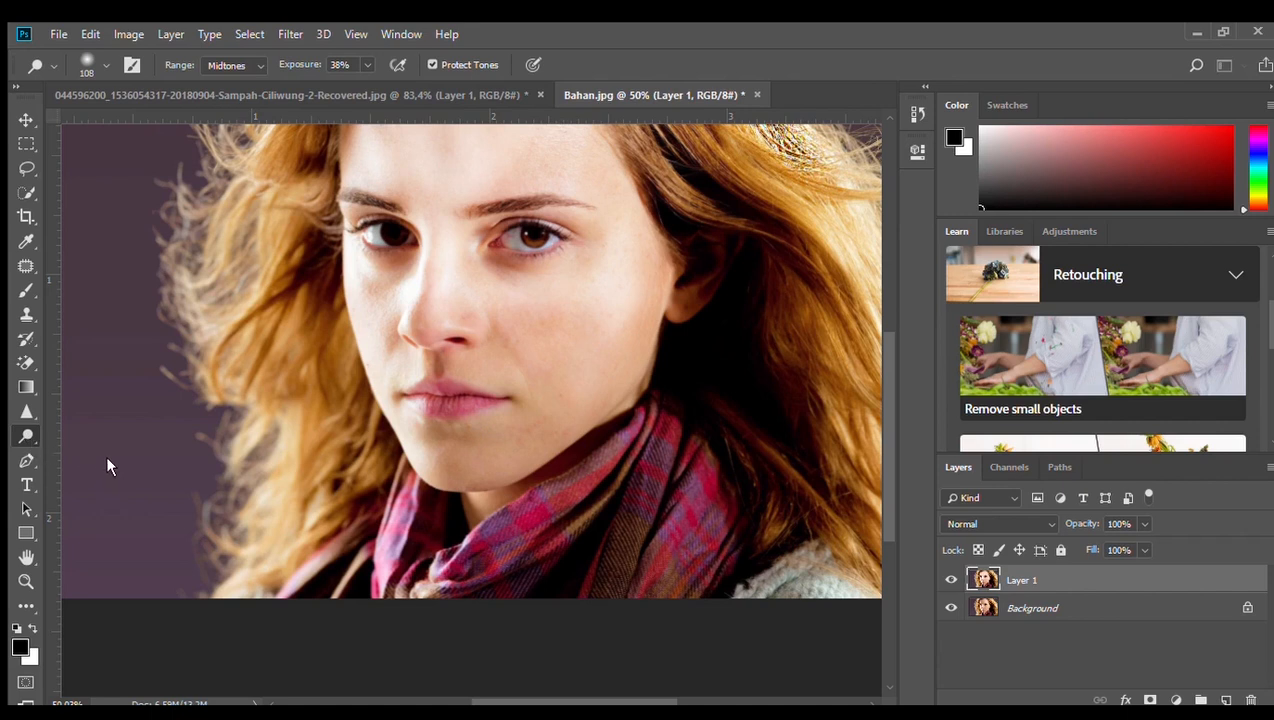
pyautogui.hotkey('shift', 'o')
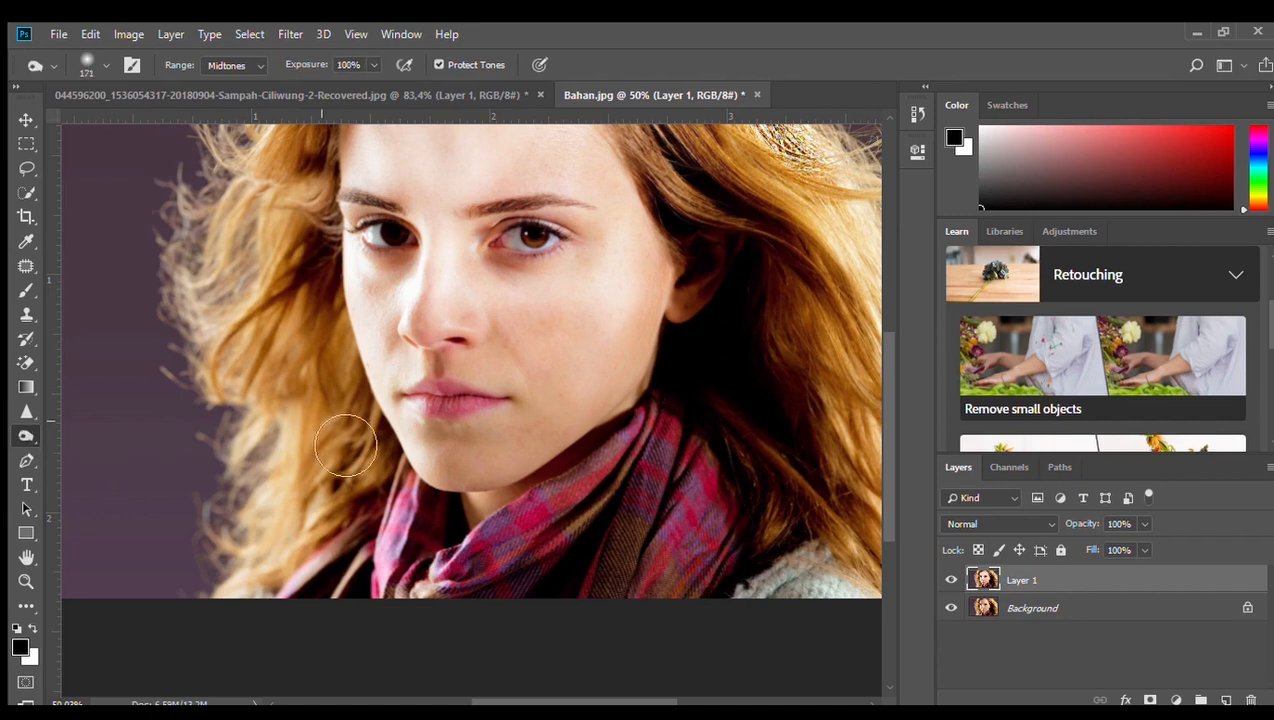
pyautogui.moveTo(756, 572)
pyautogui.mouseDown()
pyautogui.moveTo(719, 496)
pyautogui.moveTo(745, 482)
pyautogui.moveTo(705, 533)
pyautogui.moveTo(709, 481)
pyautogui.mouseUp()
pyautogui.scroll(-5, 784, 424)
pyautogui.scroll(6, 784, 424)
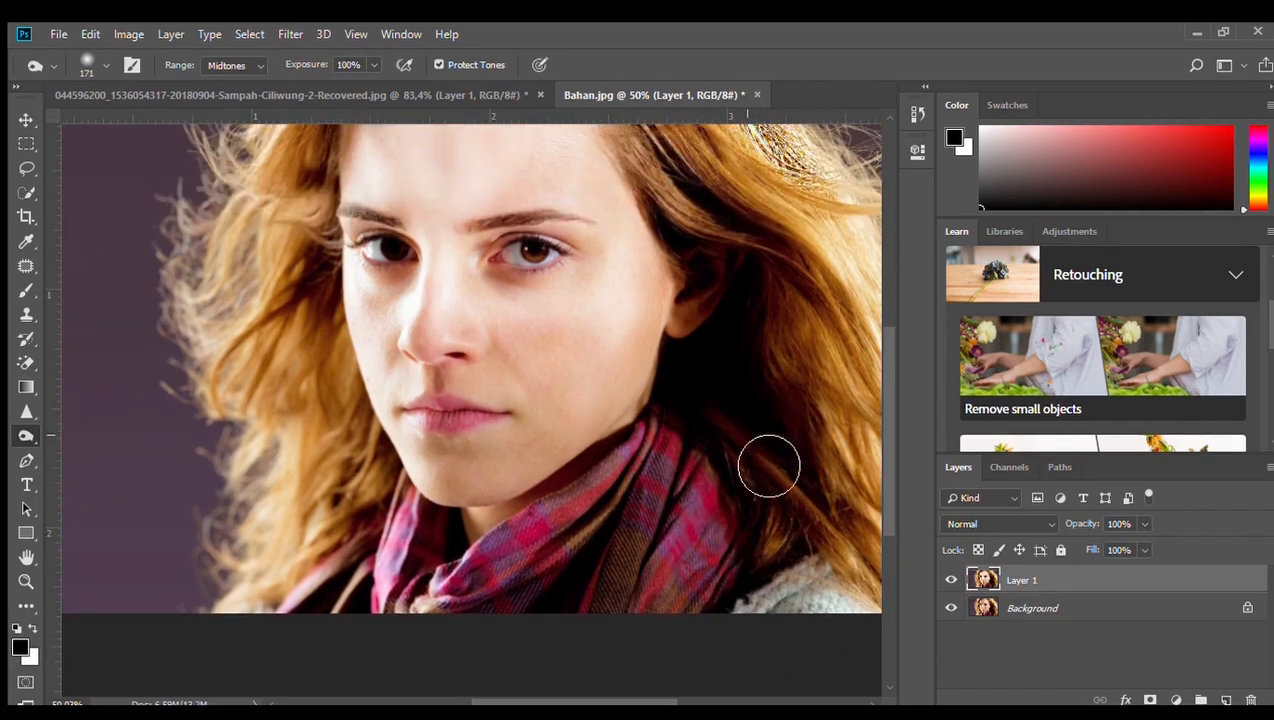
pyautogui.click(660, 535)
pyautogui.moveTo(672, 453)
pyautogui.mouseDown()
pyautogui.moveTo(688, 484)
pyautogui.moveTo(629, 549)
pyautogui.moveTo(543, 606)
pyautogui.moveTo(647, 546)
pyautogui.moveTo(693, 501)
pyautogui.moveTo(695, 475)
pyautogui.moveTo(552, 601)
pyautogui.moveTo(510, 622)
pyautogui.moveTo(656, 517)
pyautogui.moveTo(677, 475)
pyautogui.moveTo(482, 627)
pyautogui.moveTo(561, 561)
pyautogui.moveTo(502, 611)
pyautogui.moveTo(724, 477)
pyautogui.moveTo(701, 461)
pyautogui.moveTo(685, 580)
pyautogui.moveTo(689, 535)
pyautogui.moveTo(633, 612)
pyautogui.moveTo(635, 569)
pyautogui.moveTo(721, 470)
pyautogui.moveTo(688, 626)
pyautogui.moveTo(695, 447)
pyautogui.moveTo(657, 504)
pyautogui.moveTo(678, 505)
pyautogui.moveTo(639, 638)
pyautogui.moveTo(697, 494)
pyautogui.moveTo(686, 609)
pyautogui.moveTo(580, 603)
pyautogui.moveTo(736, 524)
pyautogui.moveTo(714, 633)
pyautogui.moveTo(696, 474)
pyautogui.moveTo(586, 569)
pyautogui.moveTo(450, 615)
pyautogui.moveTo(405, 551)
pyautogui.moveTo(418, 630)
pyautogui.moveTo(439, 586)
pyautogui.moveTo(435, 618)
pyautogui.moveTo(426, 551)
pyautogui.moveTo(460, 627)
pyautogui.moveTo(622, 561)
pyautogui.moveTo(700, 462)
pyautogui.moveTo(574, 584)
pyautogui.moveTo(674, 510)
pyautogui.moveTo(579, 569)
pyautogui.moveTo(545, 574)
pyautogui.moveTo(788, 484)
pyautogui.mouseUp()
pyautogui.scroll(-8, 780, 480)
pyautogui.scroll(5, 660, 505)
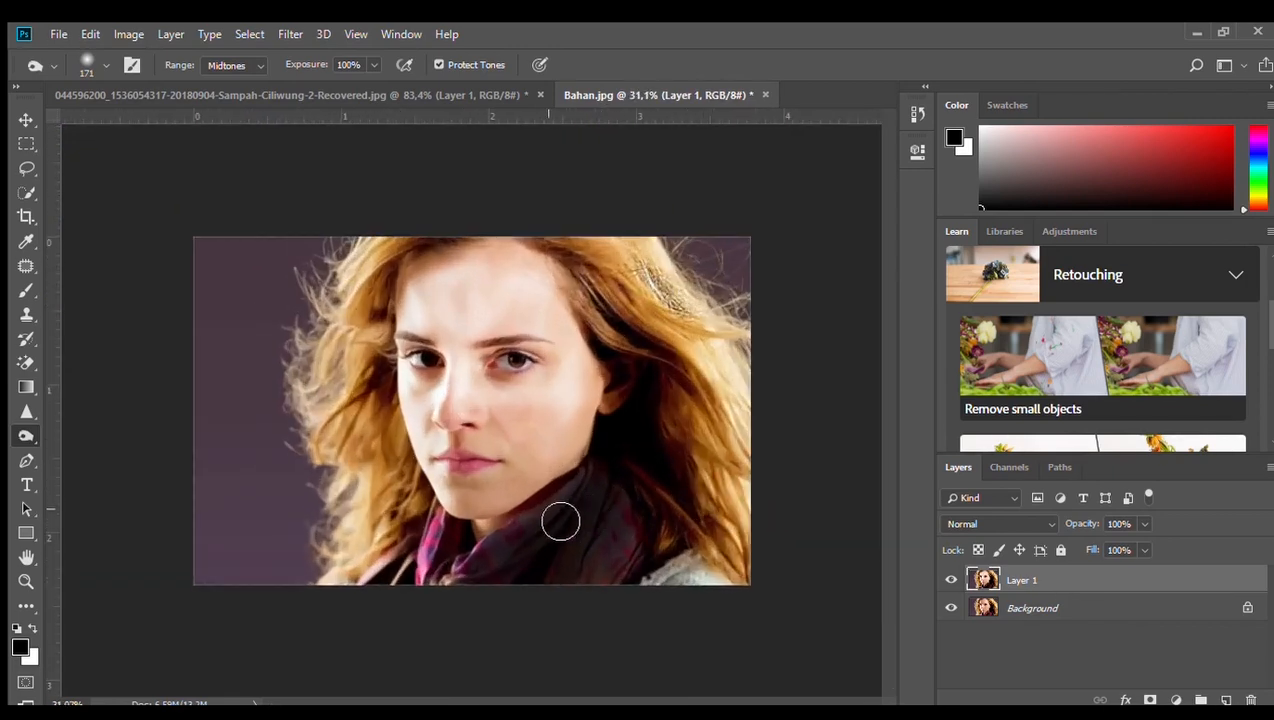
pyautogui.moveTo(669, 581)
pyautogui.mouseDown()
pyautogui.moveTo(680, 580)
pyautogui.moveTo(658, 568)
pyautogui.moveTo(751, 599)
pyautogui.mouseUp()
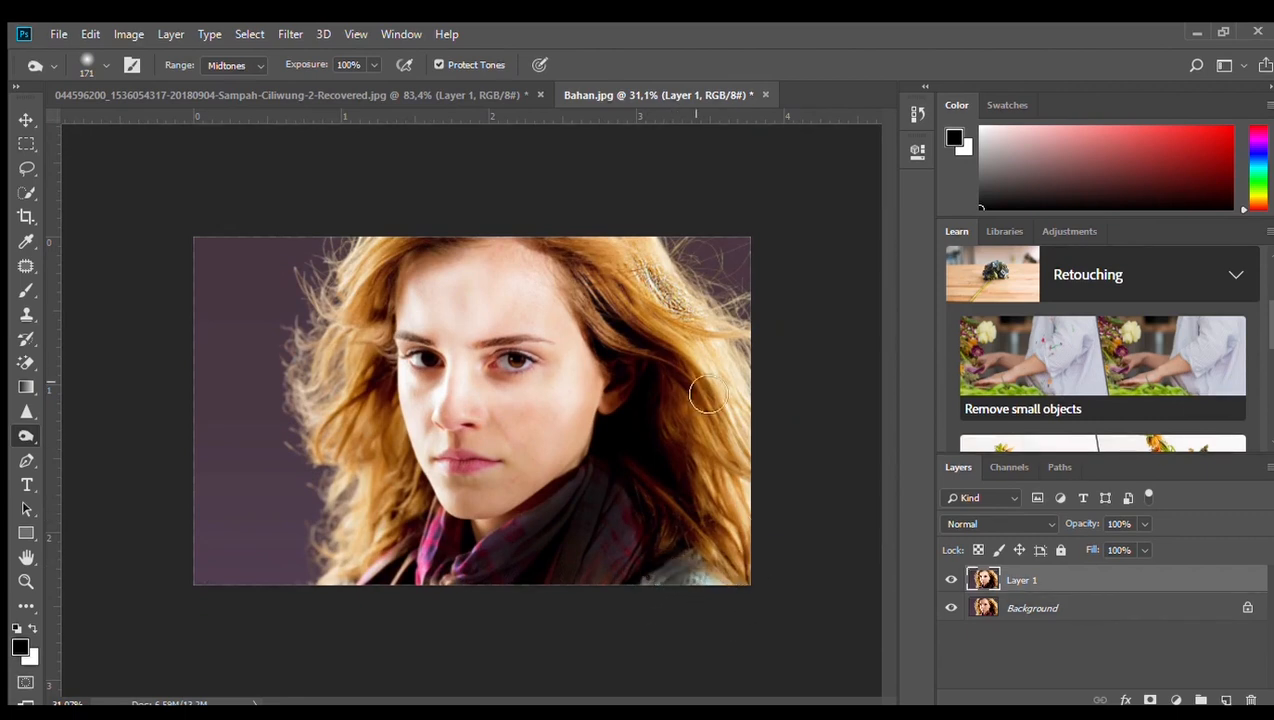
pyautogui.moveTo(664, 337)
pyautogui.mouseDown()
pyautogui.moveTo(743, 430)
pyautogui.moveTo(729, 453)
pyautogui.moveTo(723, 394)
pyautogui.moveTo(750, 477)
pyautogui.moveTo(630, 311)
pyautogui.moveTo(706, 432)
pyautogui.moveTo(708, 363)
pyautogui.moveTo(644, 446)
pyautogui.mouseUp()
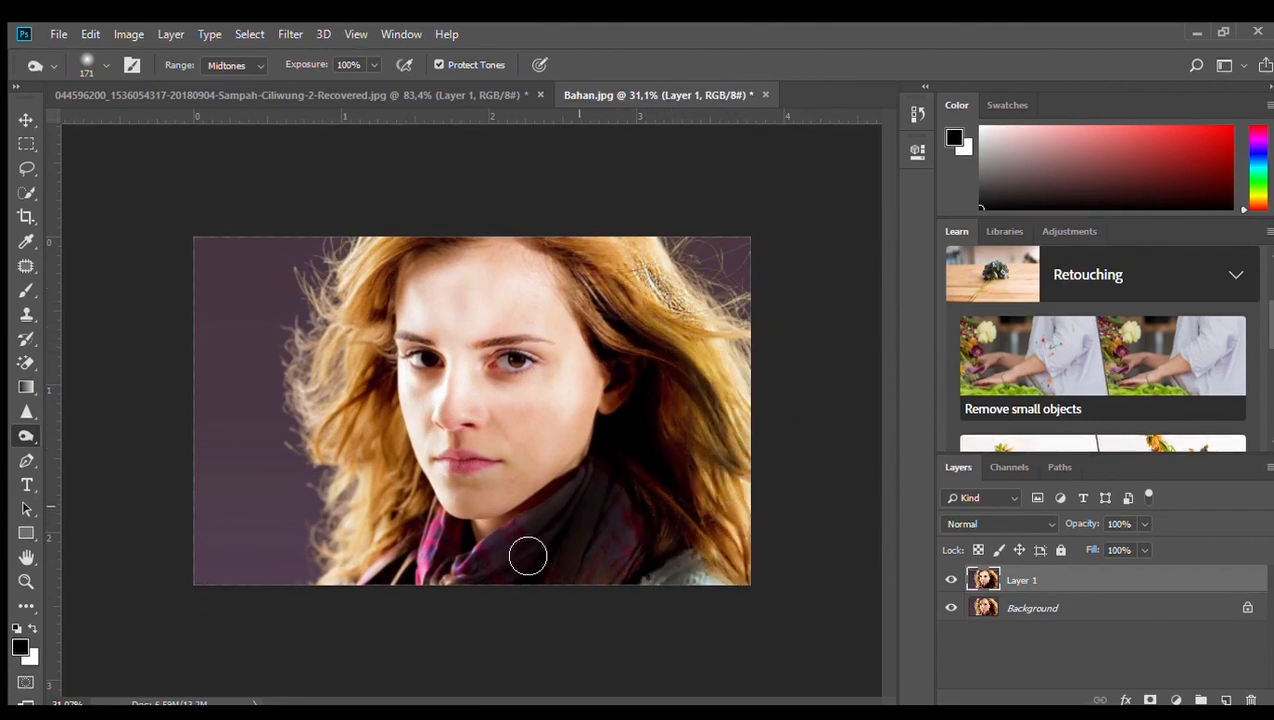
# Compare the burned scarf and hair with the original by hiding and reshowing Layer 1.
pyautogui.scroll(3, 757, 487)
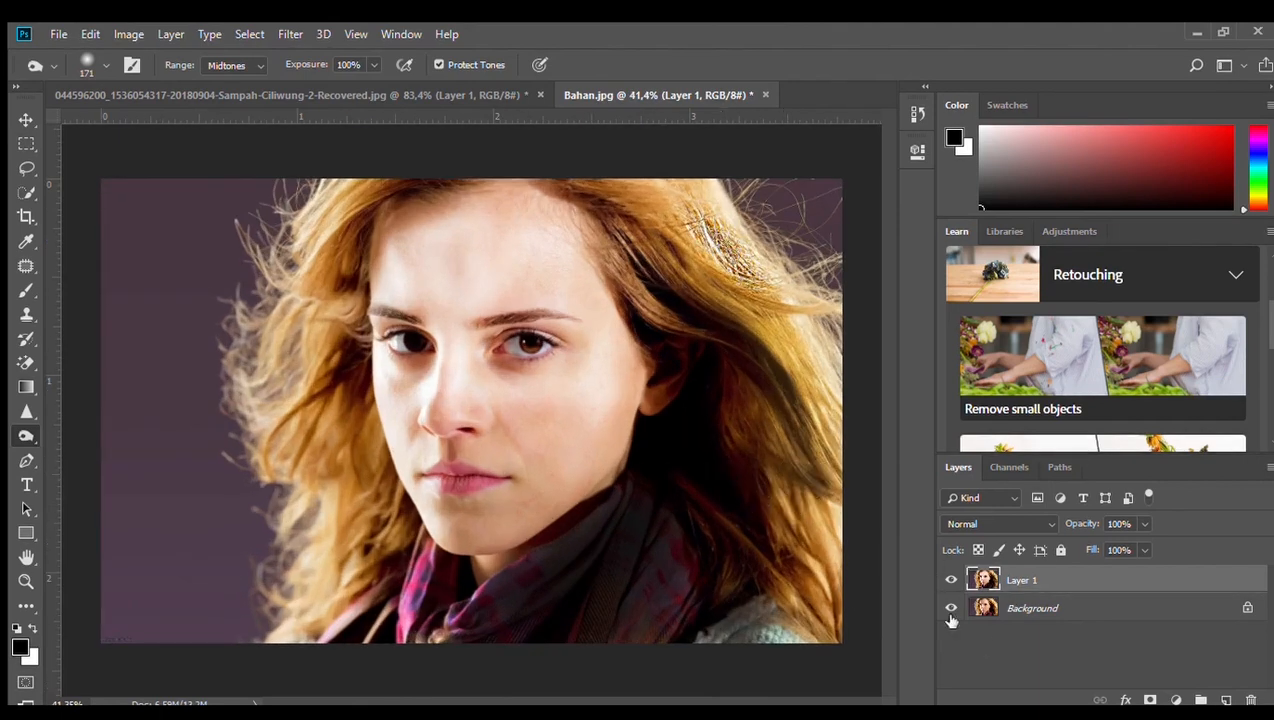
pyautogui.click(953, 580)
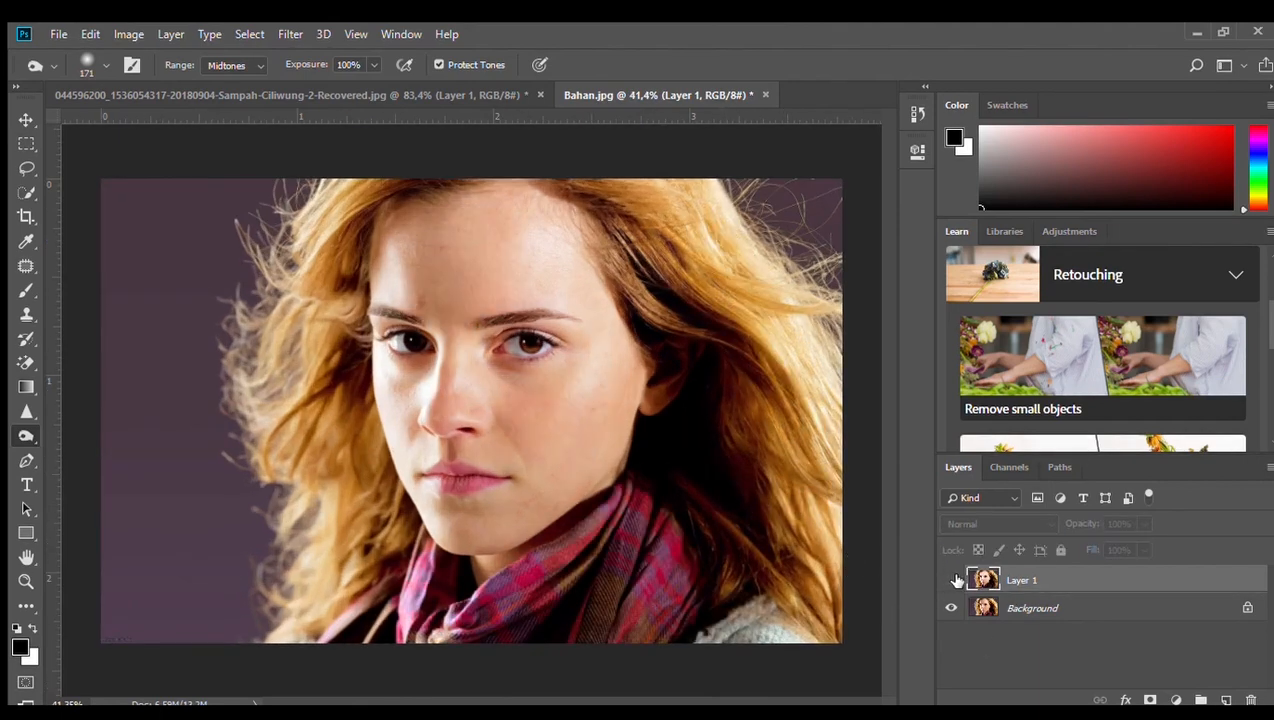
pyautogui.click(952, 580)
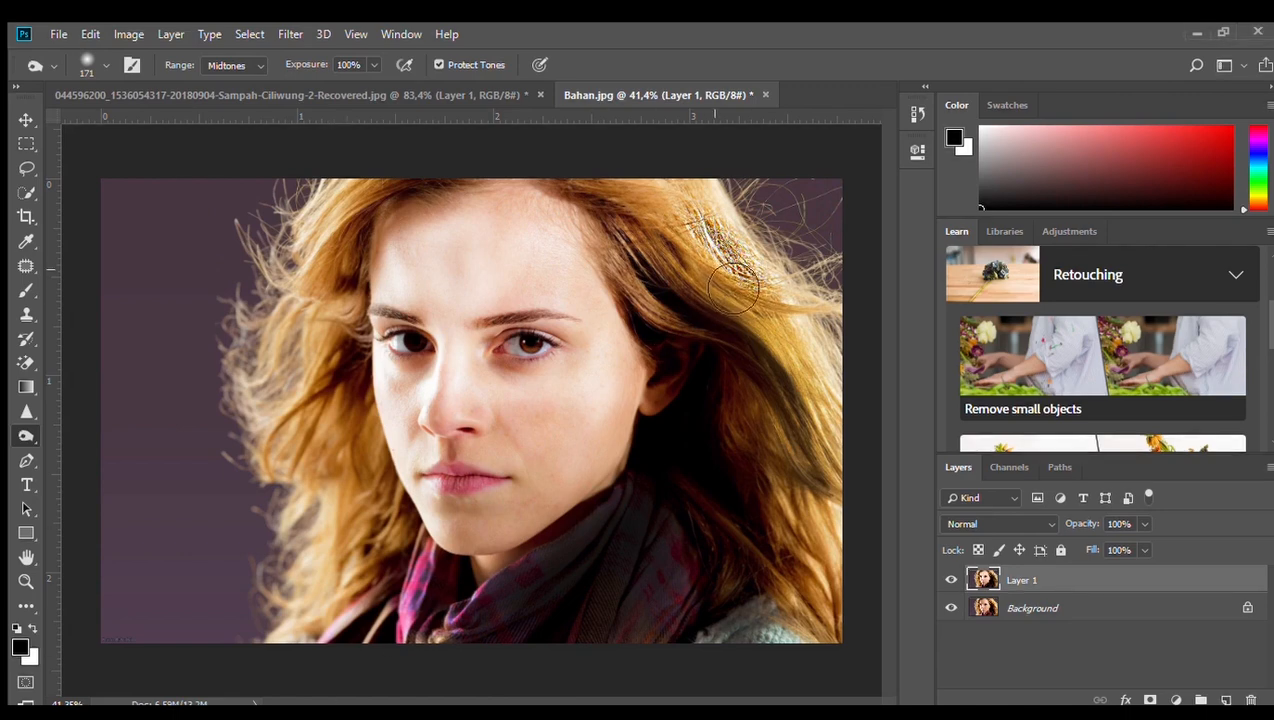
# Desaturate the hair on the left side of the portrait with the Sponge tool at size 139, Desaturate mode and 100% flow.
pyautogui.scroll(2, 772, 376)
pyautogui.scroll(-2, 407, 392)
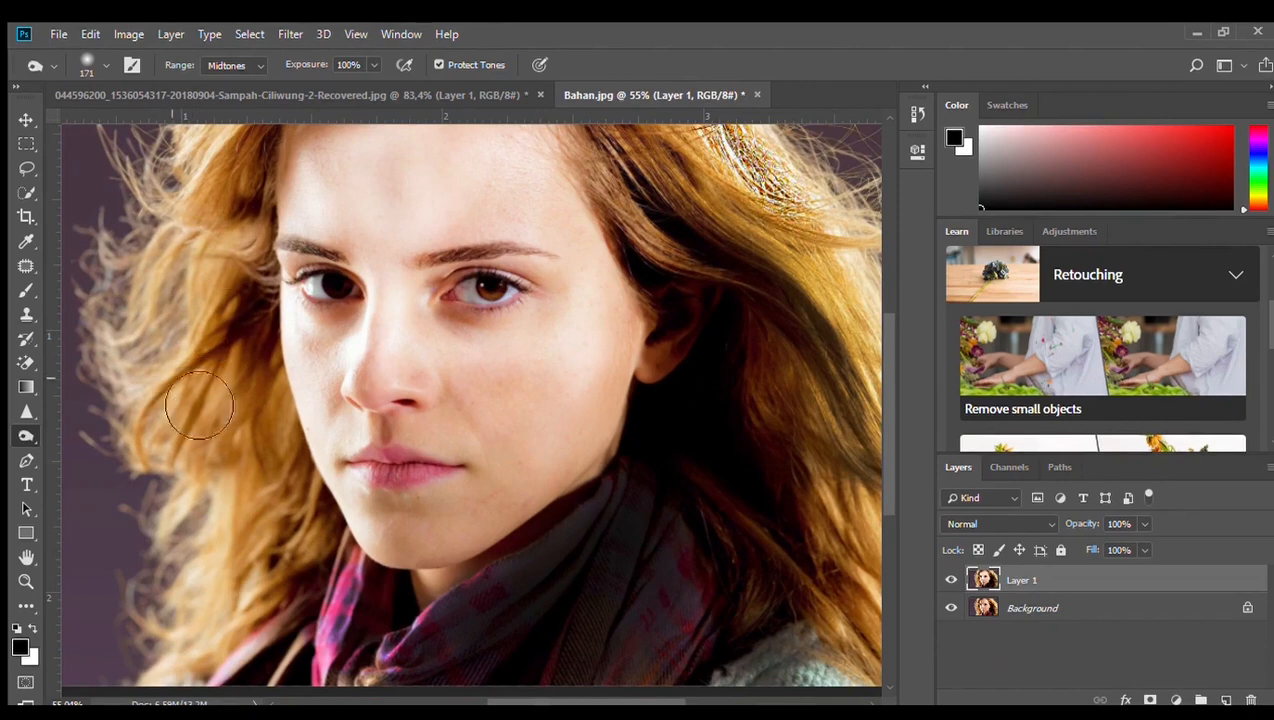
pyautogui.hscroll(-2, 574, 583)
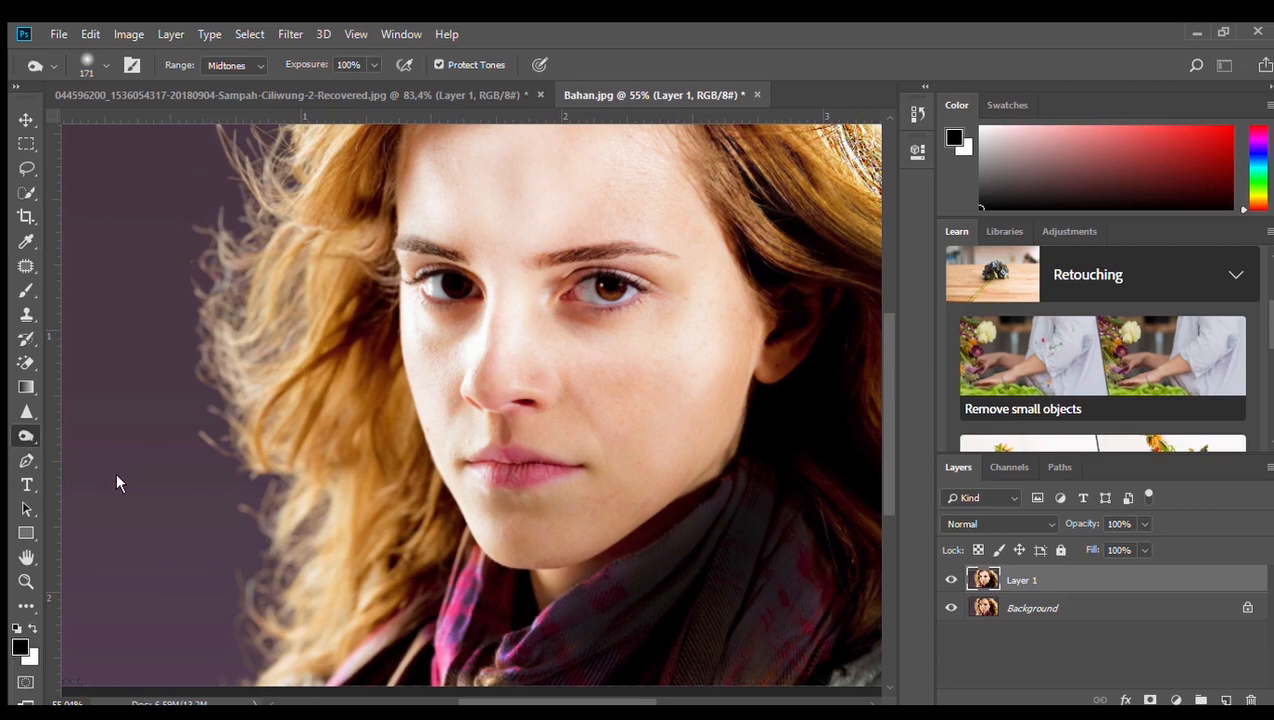
pyautogui.hotkey('shift', 'o')
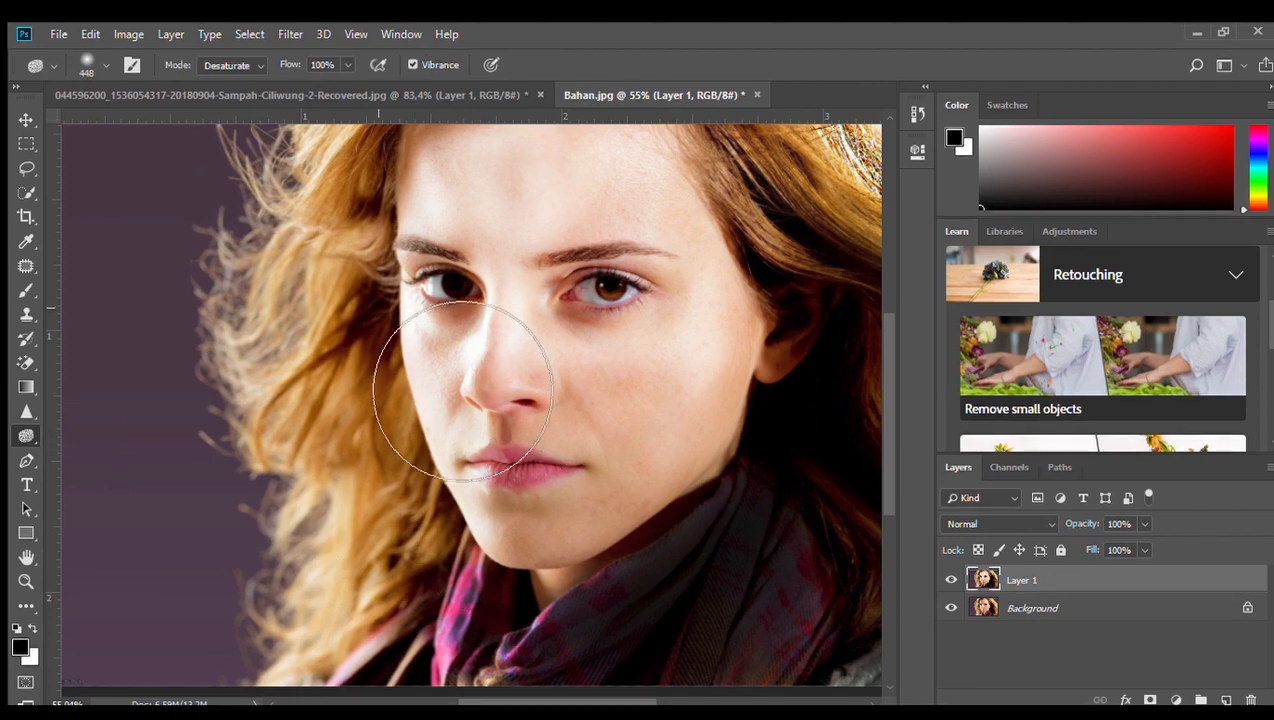
pyautogui.scroll(3, 441, 345)
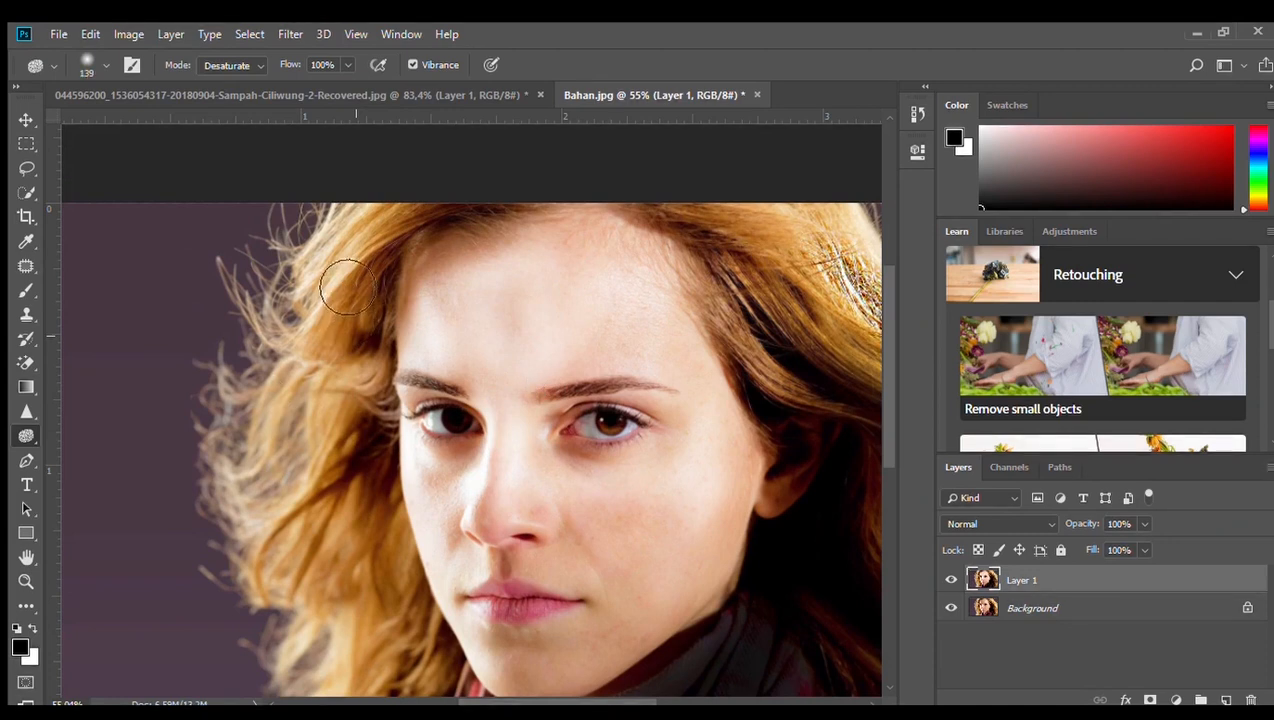
pyautogui.moveTo(316, 406)
pyautogui.mouseDown()
pyautogui.moveTo(328, 366)
pyautogui.moveTo(373, 306)
pyautogui.moveTo(339, 515)
pyautogui.moveTo(366, 289)
pyautogui.moveTo(343, 487)
pyautogui.moveTo(371, 307)
pyautogui.moveTo(361, 536)
pyautogui.moveTo(354, 501)
pyautogui.moveTo(367, 471)
pyautogui.moveTo(303, 585)
pyautogui.moveTo(336, 402)
pyautogui.moveTo(273, 601)
pyautogui.moveTo(356, 461)
pyautogui.moveTo(305, 616)
pyautogui.moveTo(335, 511)
pyautogui.moveTo(321, 608)
pyautogui.moveTo(365, 378)
pyautogui.moveTo(351, 606)
pyautogui.moveTo(367, 532)
pyautogui.moveTo(346, 628)
pyautogui.moveTo(333, 598)
pyautogui.moveTo(323, 606)
pyautogui.moveTo(375, 381)
pyautogui.moveTo(381, 255)
pyautogui.moveTo(362, 381)
pyautogui.moveTo(378, 315)
pyautogui.moveTo(371, 536)
pyautogui.moveTo(342, 406)
pyautogui.moveTo(277, 487)
pyautogui.moveTo(296, 384)
pyautogui.moveTo(331, 393)
pyautogui.moveTo(380, 605)
pyautogui.moveTo(369, 358)
pyautogui.moveTo(382, 312)
pyautogui.moveTo(369, 488)
pyautogui.moveTo(368, 340)
pyautogui.moveTo(379, 363)
pyautogui.moveTo(374, 563)
pyautogui.moveTo(375, 504)
pyautogui.moveTo(398, 493)
pyautogui.moveTo(384, 615)
pyautogui.moveTo(366, 430)
pyautogui.moveTo(348, 640)
pyautogui.moveTo(365, 421)
pyautogui.moveTo(364, 569)
pyautogui.moveTo(360, 348)
pyautogui.moveTo(290, 409)
pyautogui.moveTo(252, 496)
pyautogui.moveTo(295, 355)
pyautogui.moveTo(355, 251)
pyautogui.moveTo(327, 322)
pyautogui.moveTo(326, 268)
pyautogui.moveTo(260, 353)
pyautogui.moveTo(410, 246)
pyautogui.moveTo(387, 357)
pyautogui.moveTo(352, 354)
pyautogui.moveTo(393, 484)
pyautogui.moveTo(377, 678)
pyautogui.moveTo(321, 663)
pyautogui.moveTo(267, 489)
pyautogui.moveTo(390, 415)
pyautogui.moveTo(393, 299)
pyautogui.mouseUp()
pyautogui.scroll(-5, 506, 410)
pyautogui.scroll(4, 506, 410)
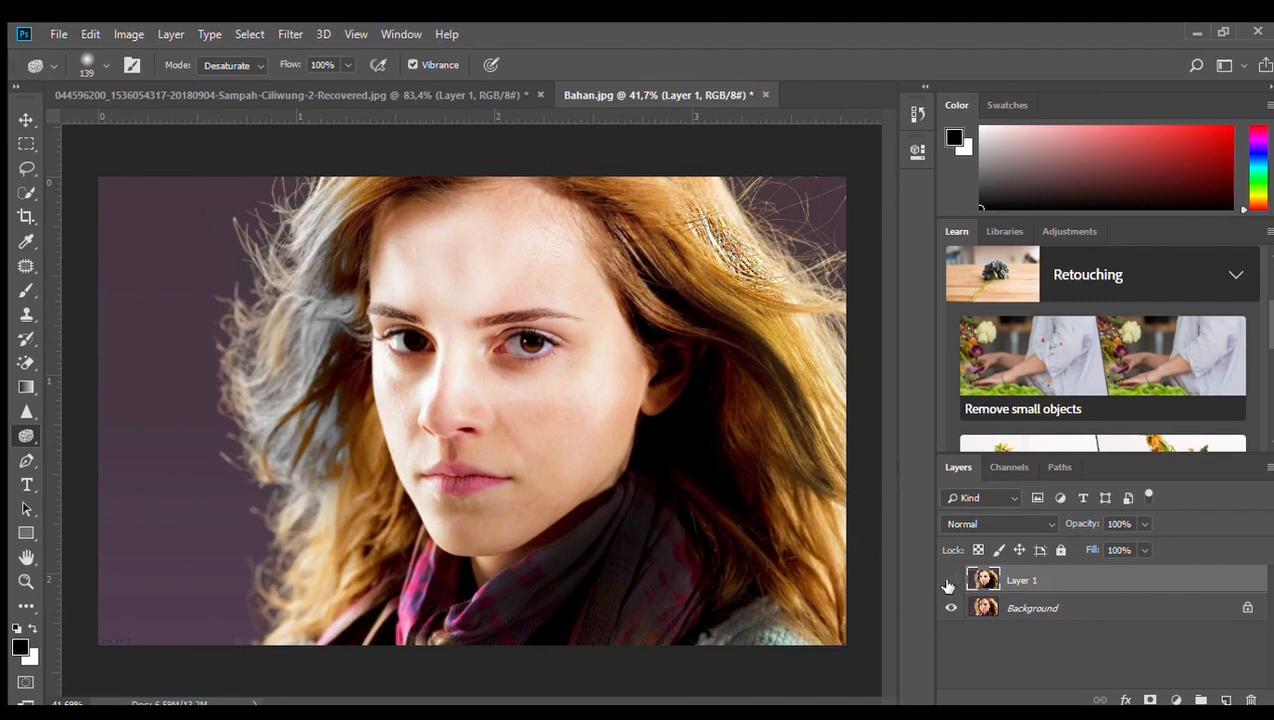
# Compare the desaturated hair with the original by hiding and reshowing Layer 1, and bring up the Sampah-Ciliwung river photo.
pyautogui.click(948, 582)
pyautogui.click(952, 580)
pyautogui.click(489, 92)
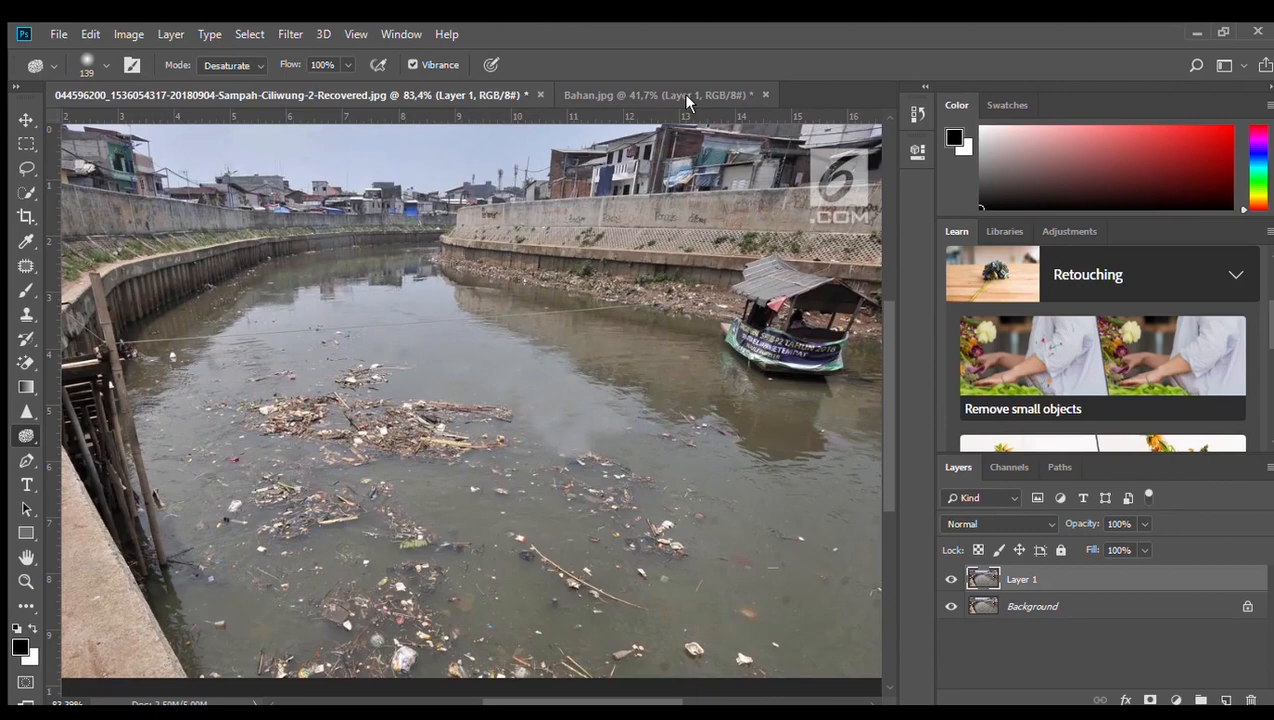